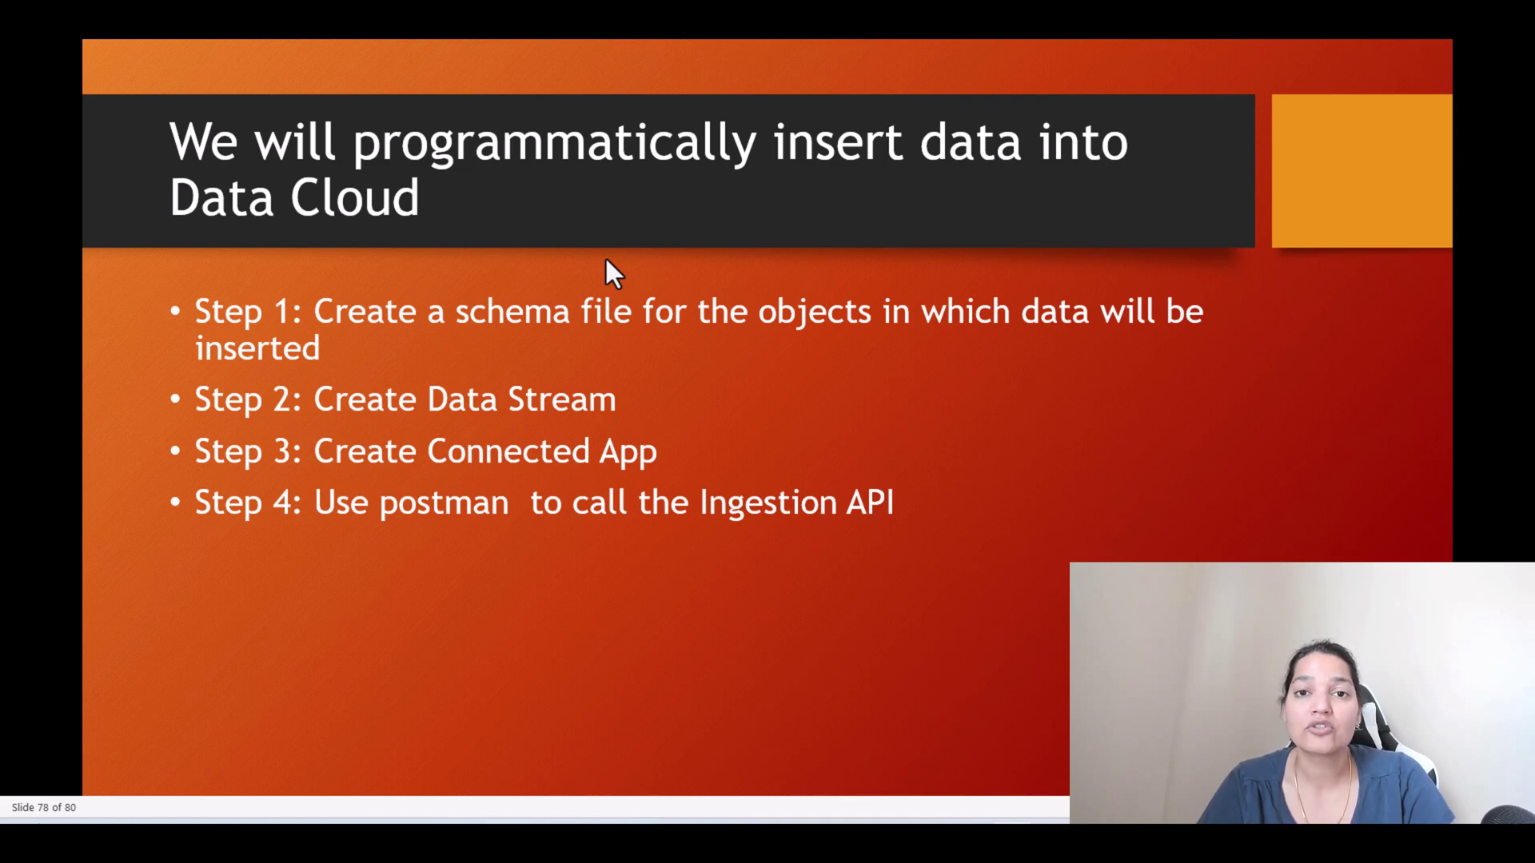
# - Leave the four-step plan slideshow and bring up the Salesforce Setup home page in the browser
pyautogui.hotkey('alt', 'Tab')
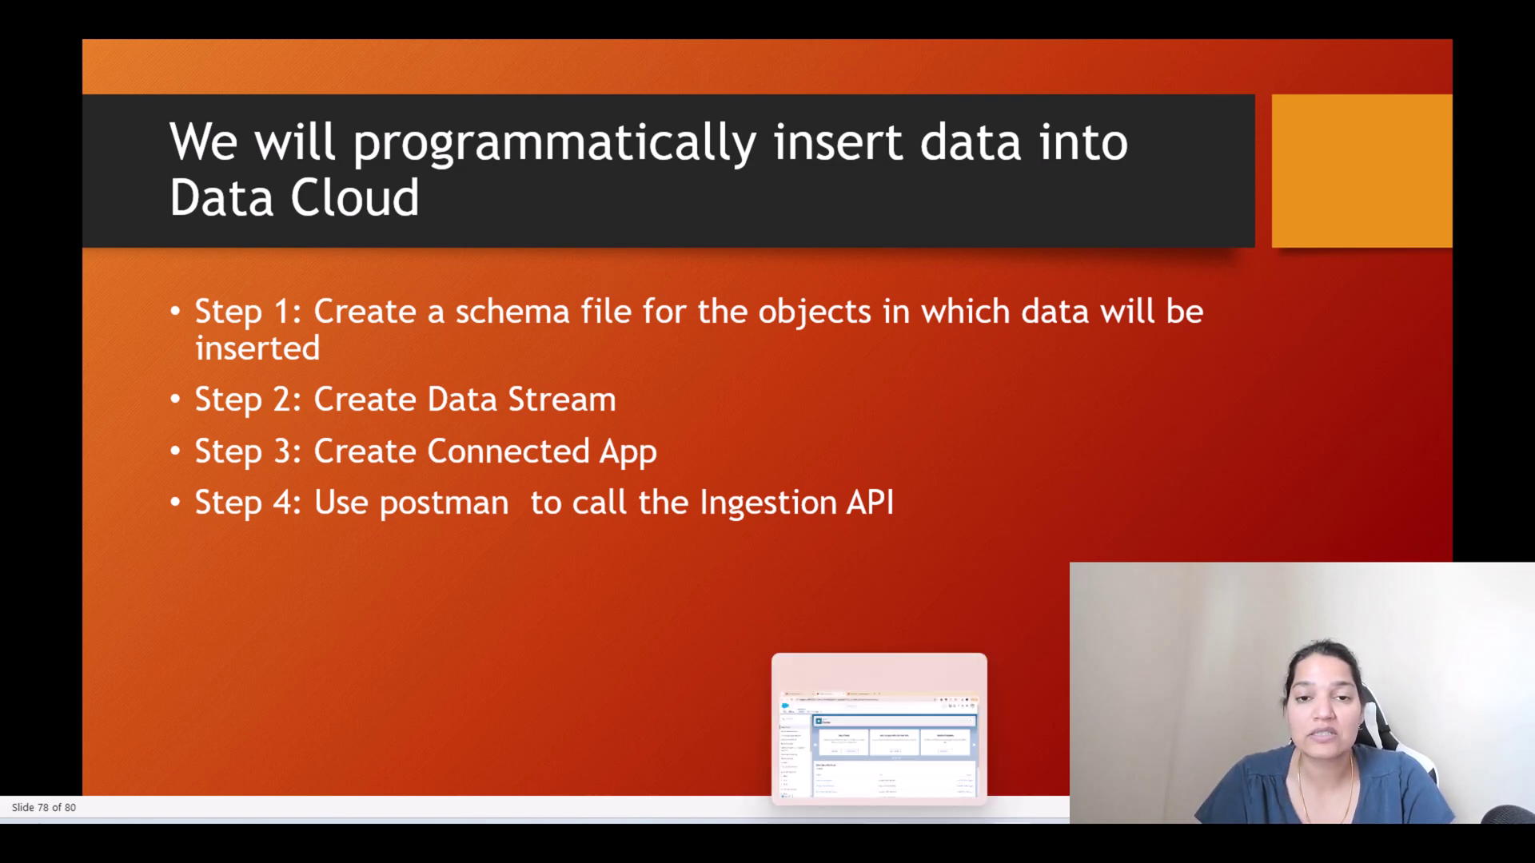
# - Find the Ingestion API page through Quick Find 'inges' and start a new connector
pyautogui.click(1404, 135)
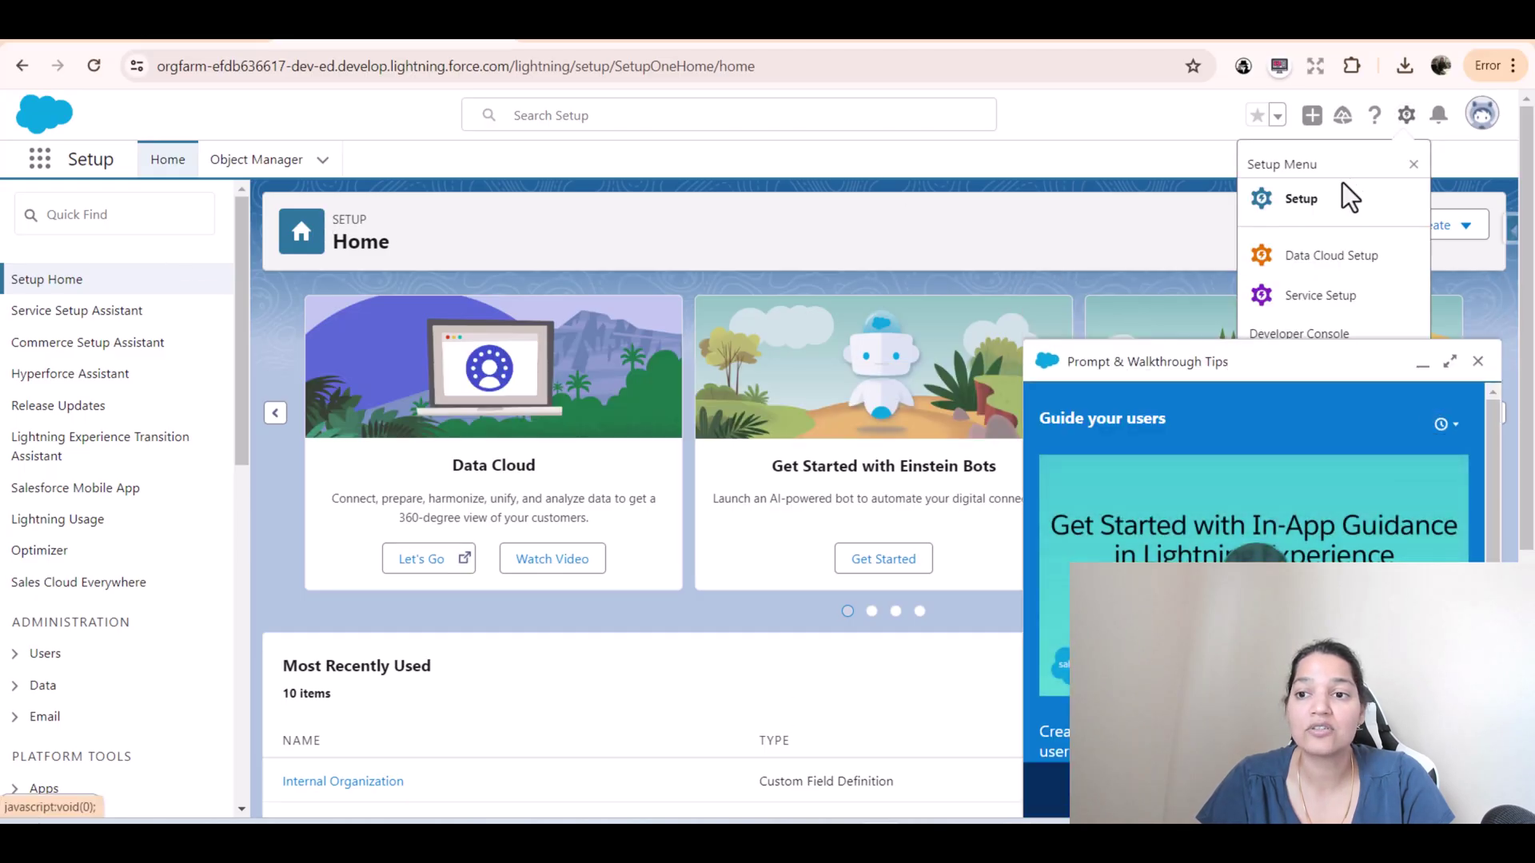
pyautogui.click(1211, 130)
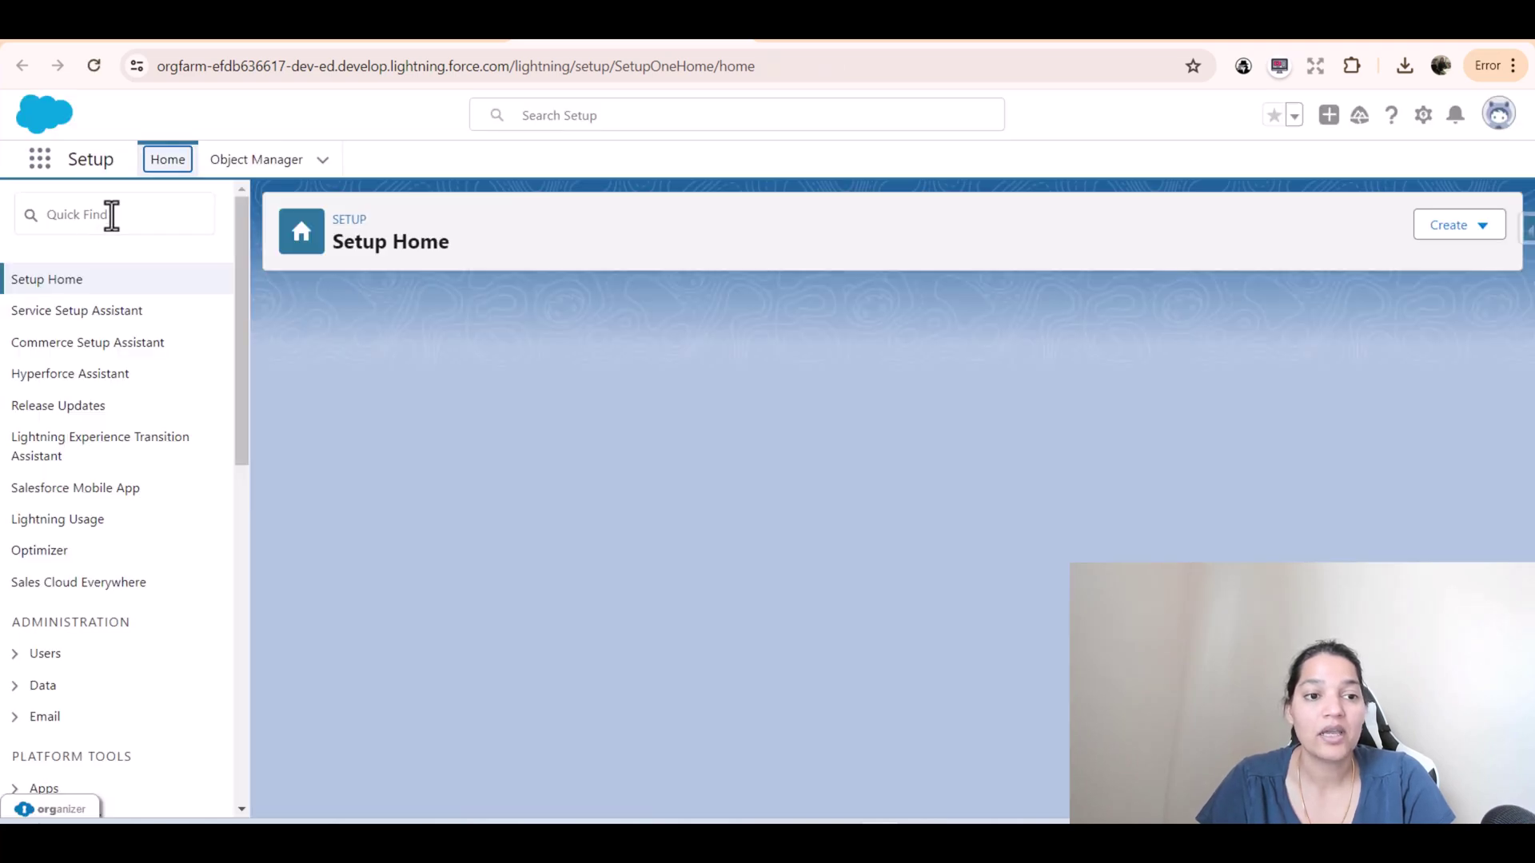
pyautogui.click(128, 213)
pyautogui.write('in')
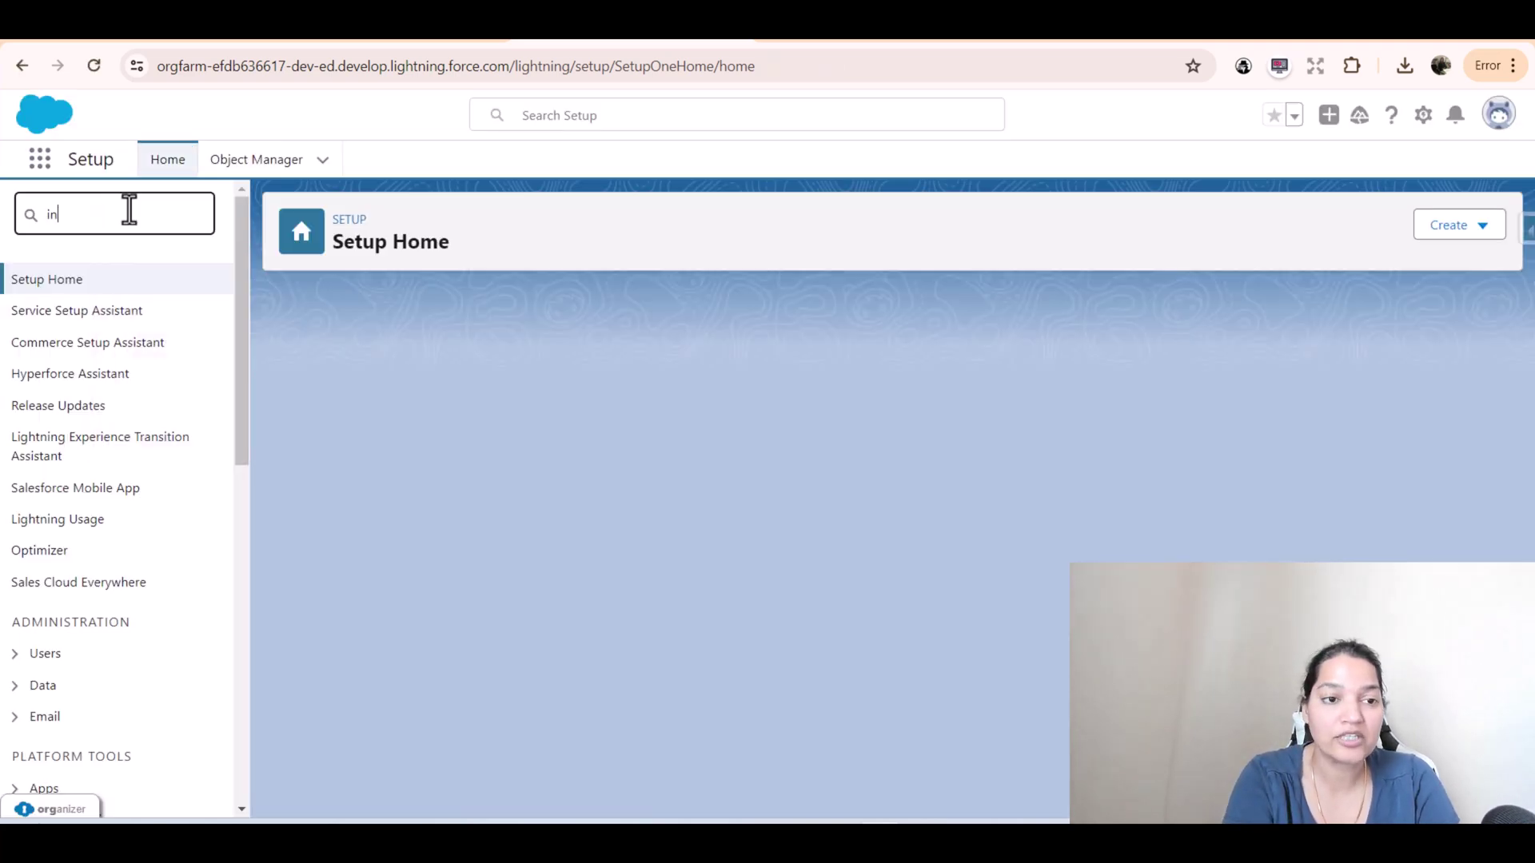
pyautogui.write('ges')
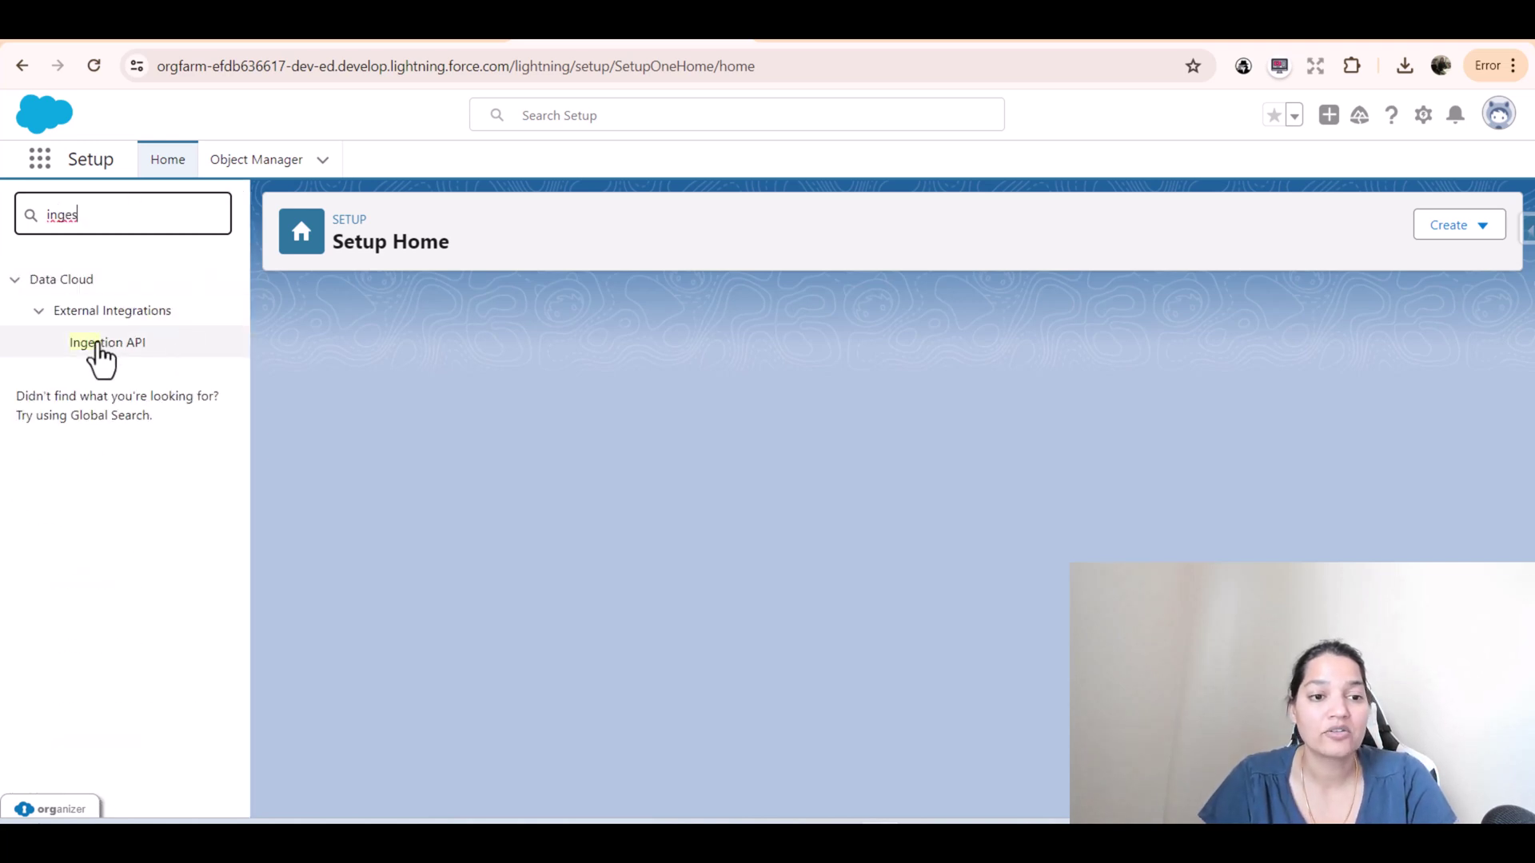
pyautogui.click(120, 350)
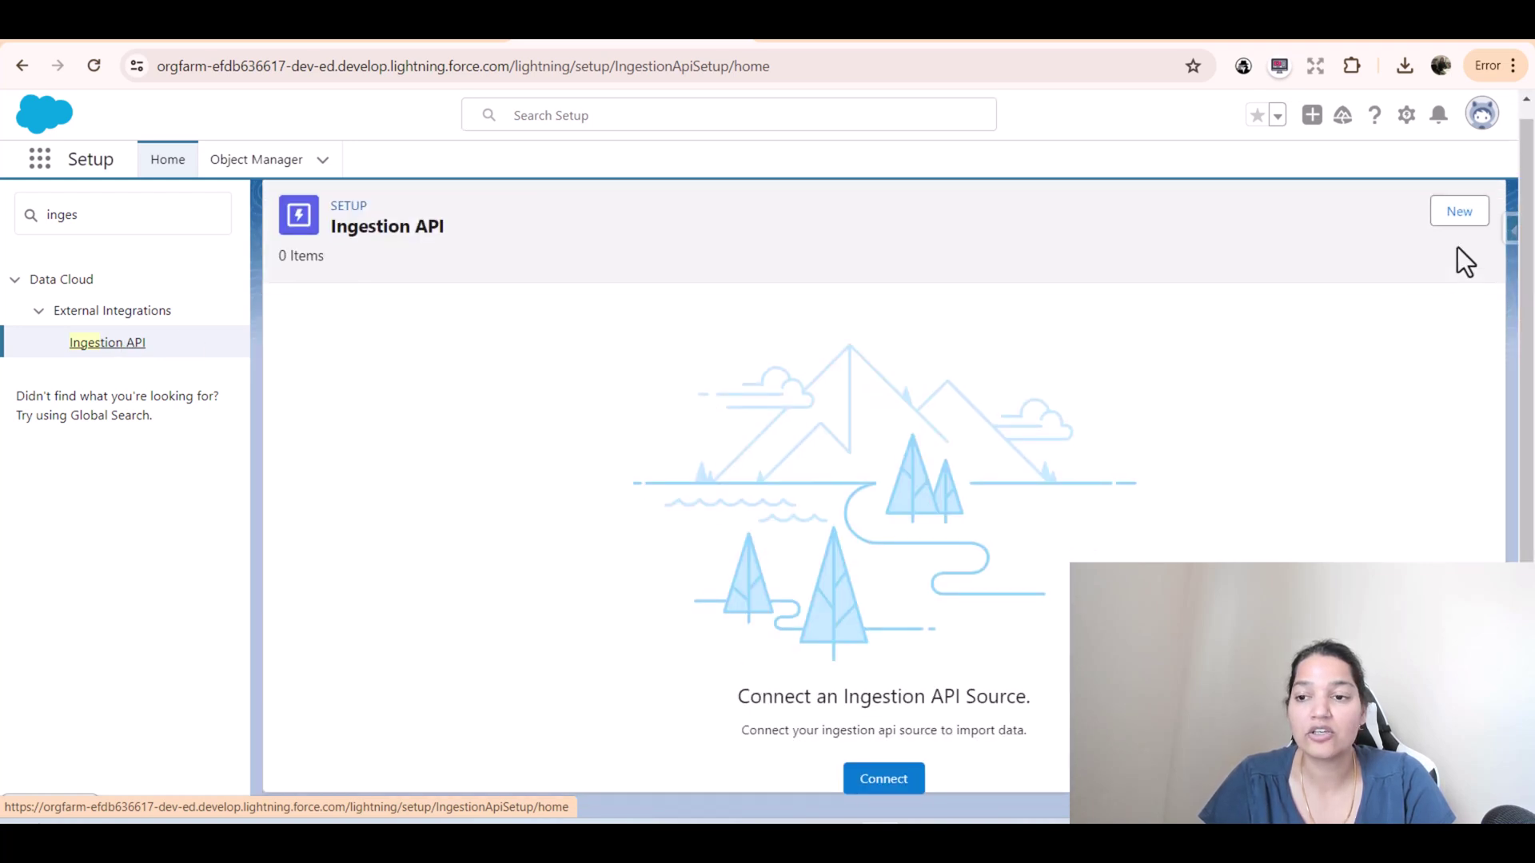
pyautogui.click(1457, 214)
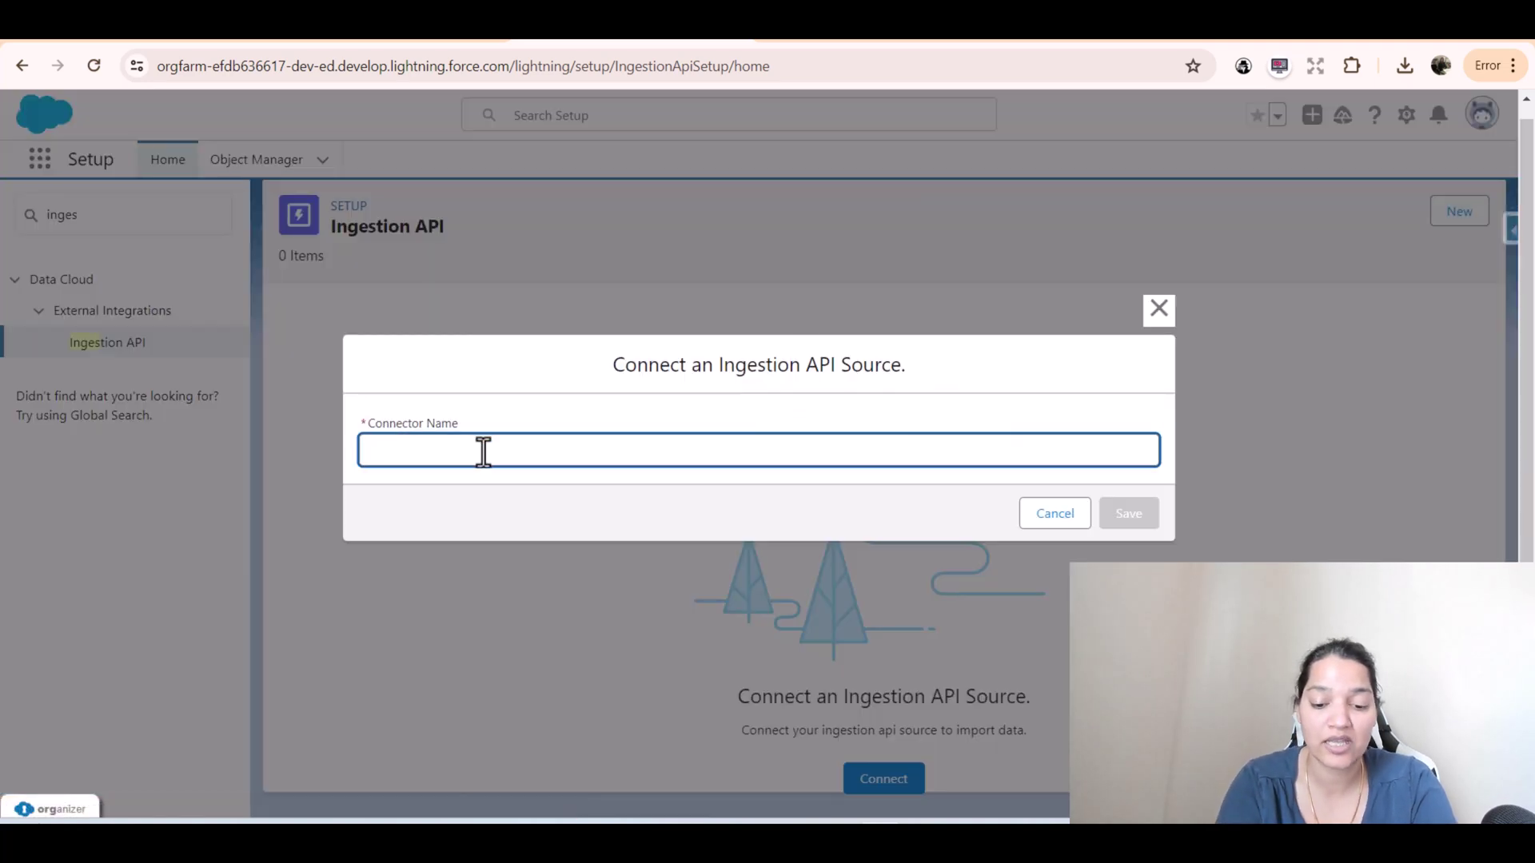
# - Save a connector named 'TestIngestion' and scroll to its empty Schema upload section
pyautogui.write('TestIngestion')
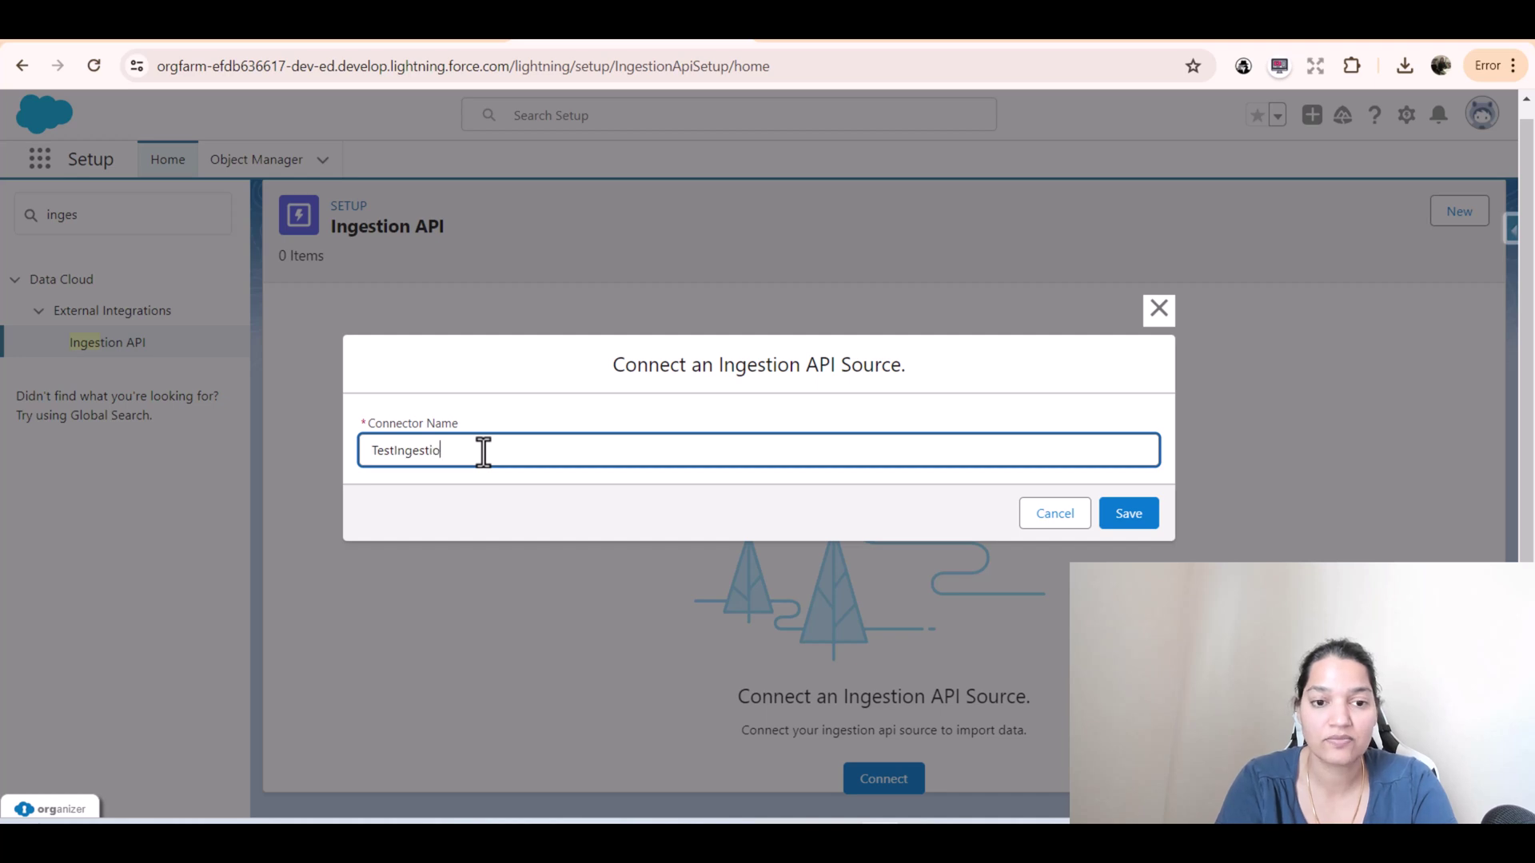
pyautogui.click(1132, 517)
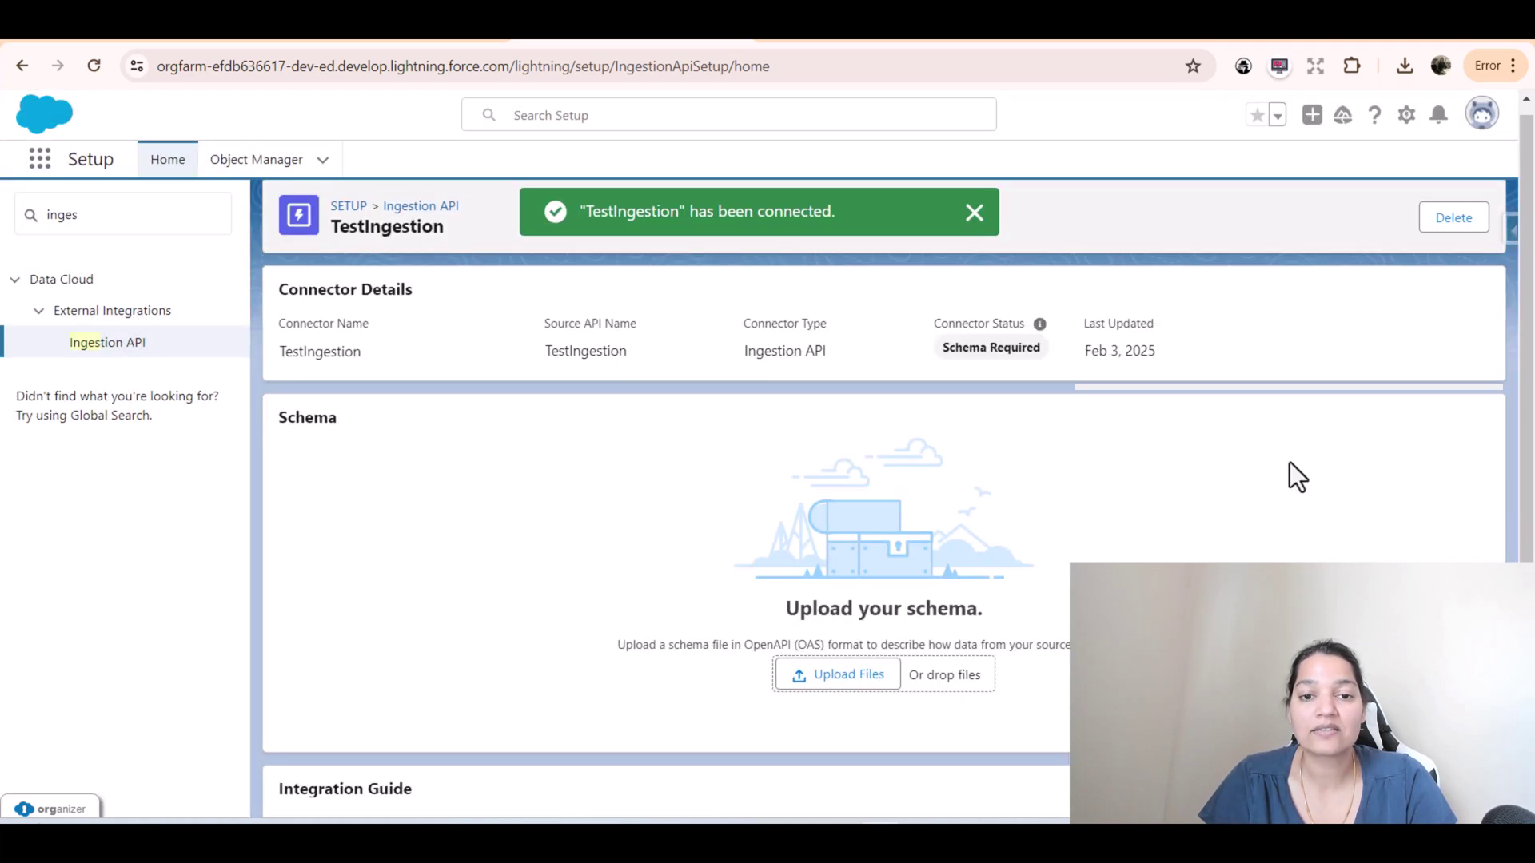
pyautogui.moveTo(277, 414); pyautogui.dragTo(357, 419)
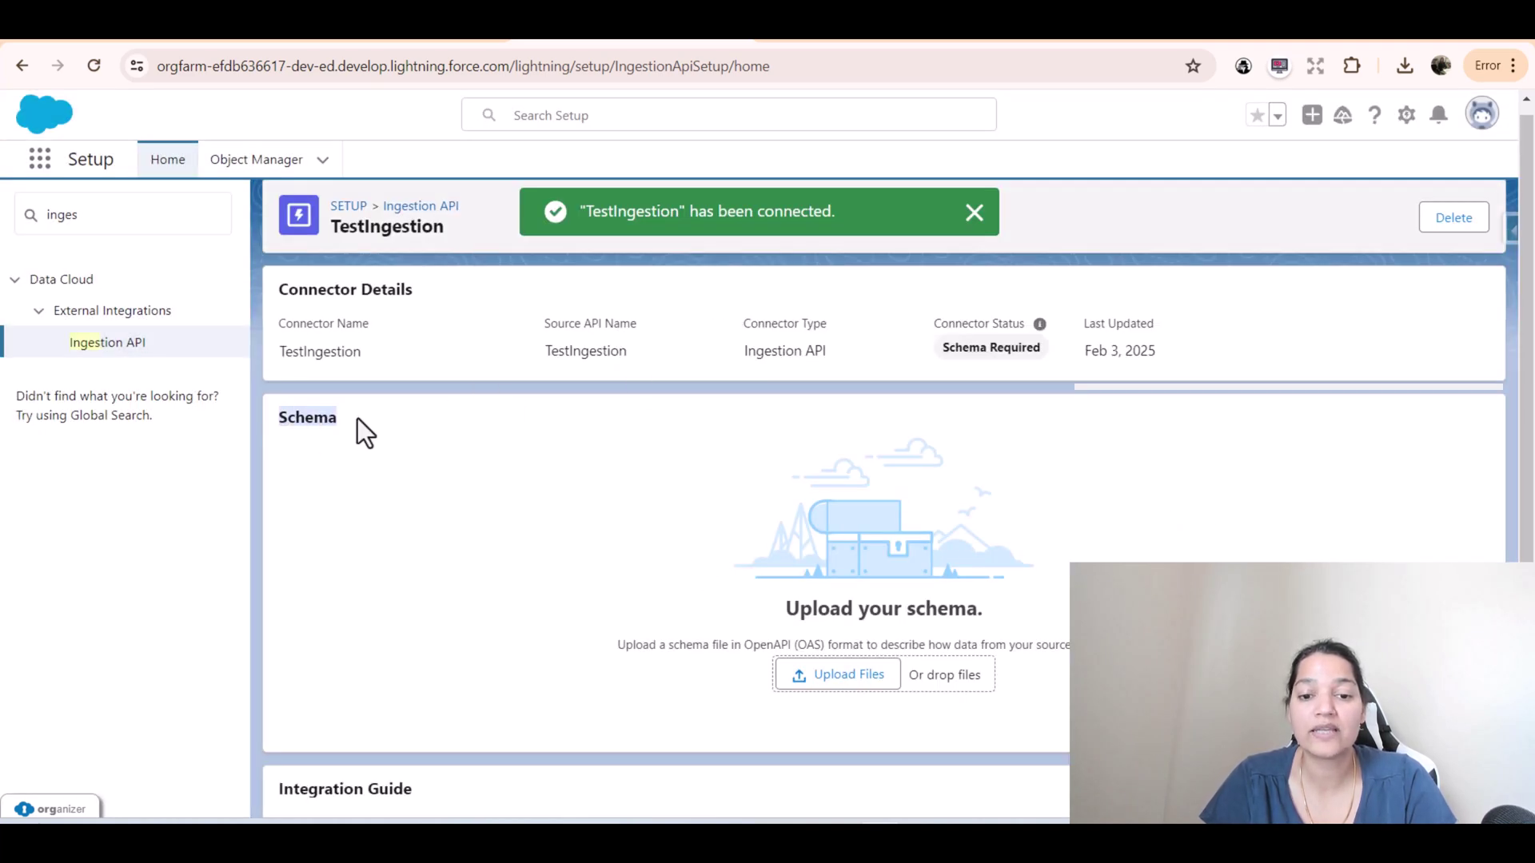
pyautogui.scroll(-1, 612, 626)
pyautogui.scroll(-2, 613, 626)
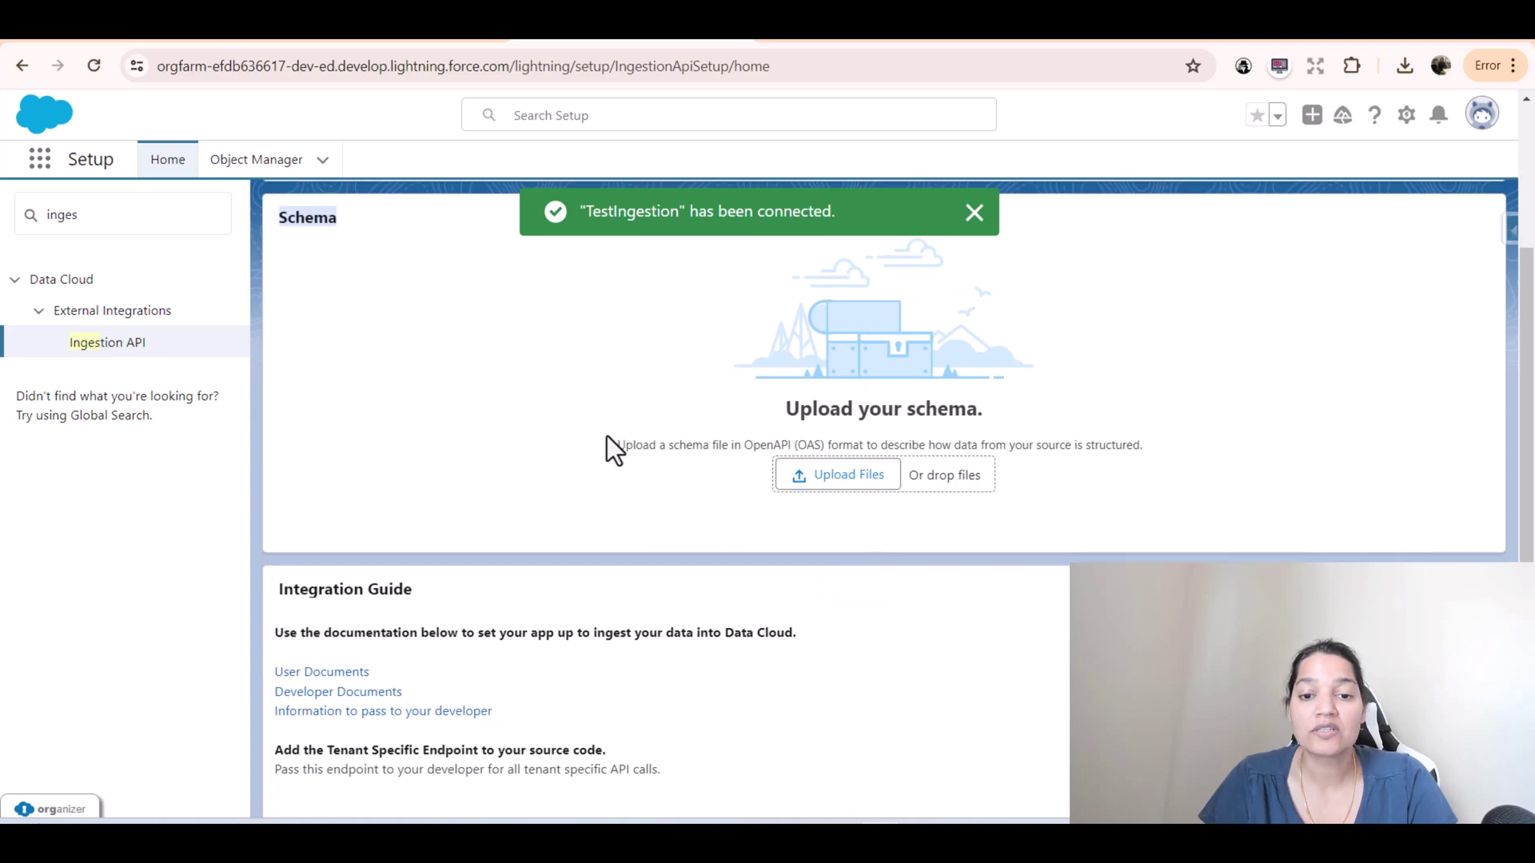
pyautogui.moveTo(617, 446); pyautogui.dragTo(1130, 441)
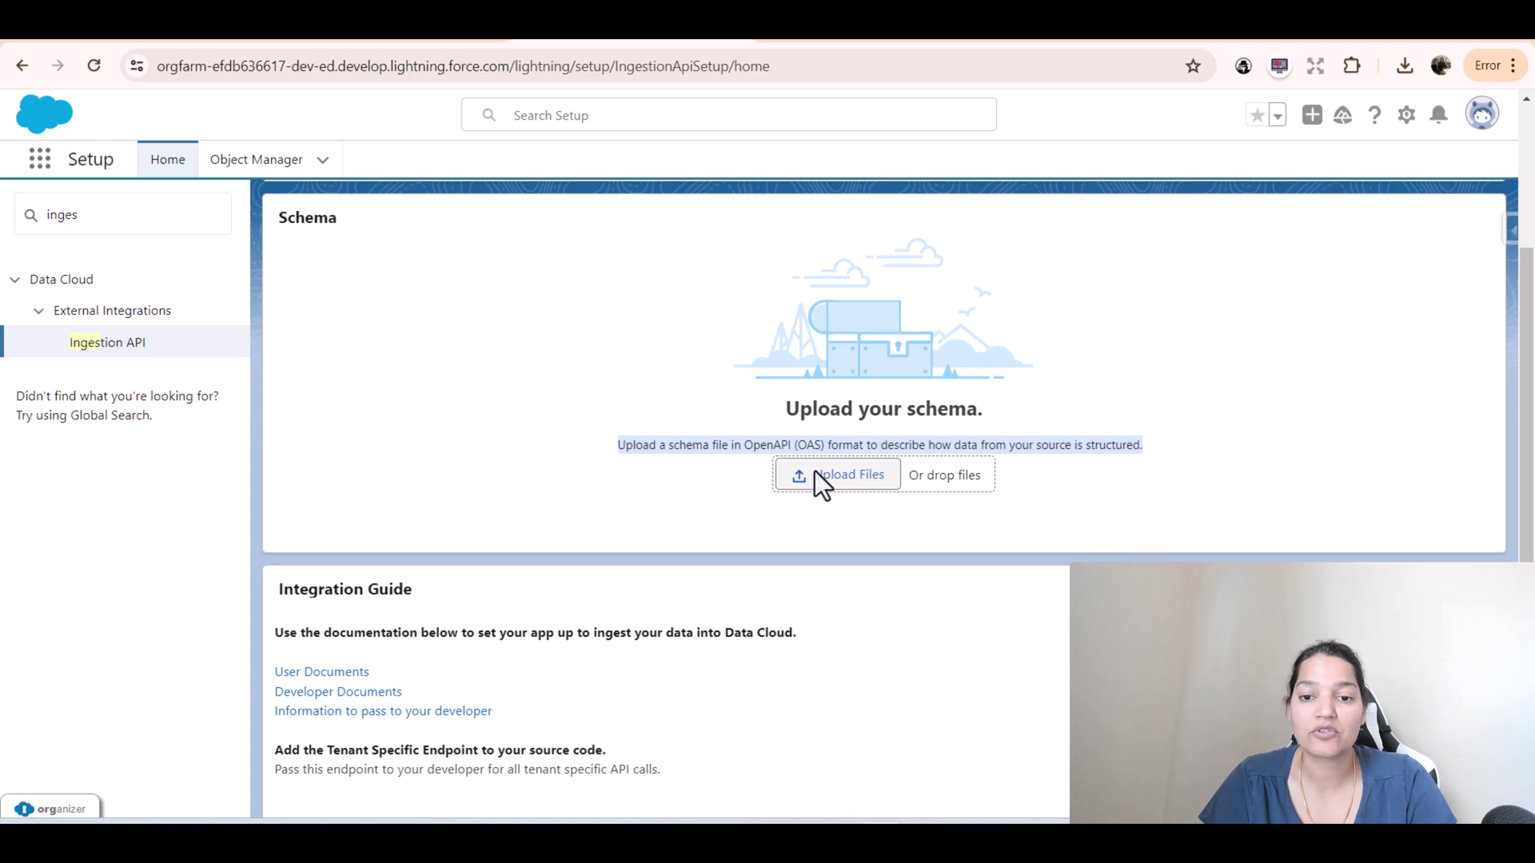
pyautogui.click(844, 473)
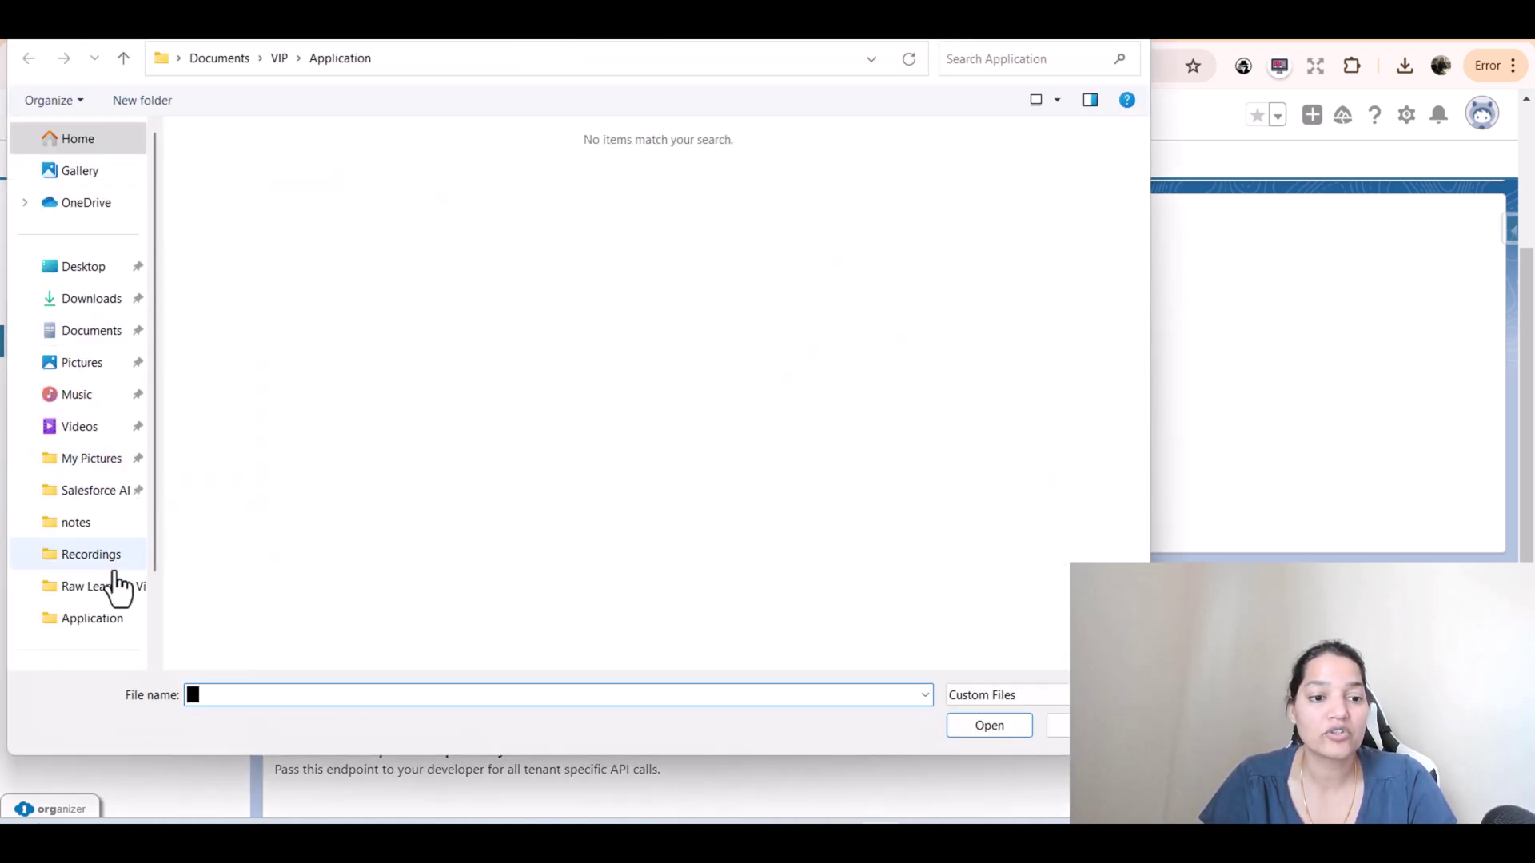
pyautogui.click(91, 554)
pyautogui.click(275, 339)
pyautogui.doubleClick(275, 339)
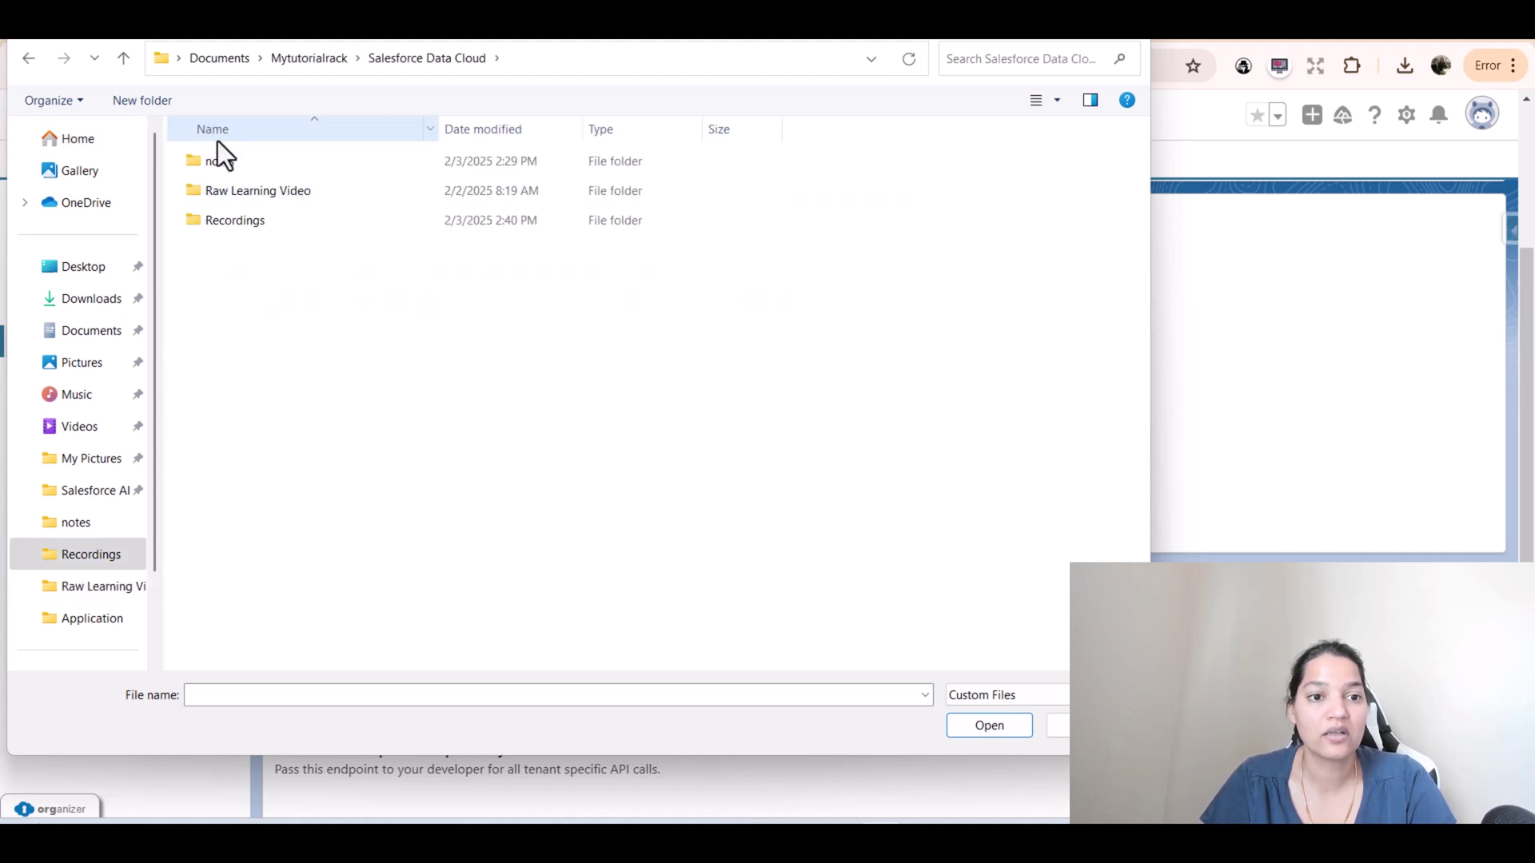
pyautogui.doubleClick(222, 157)
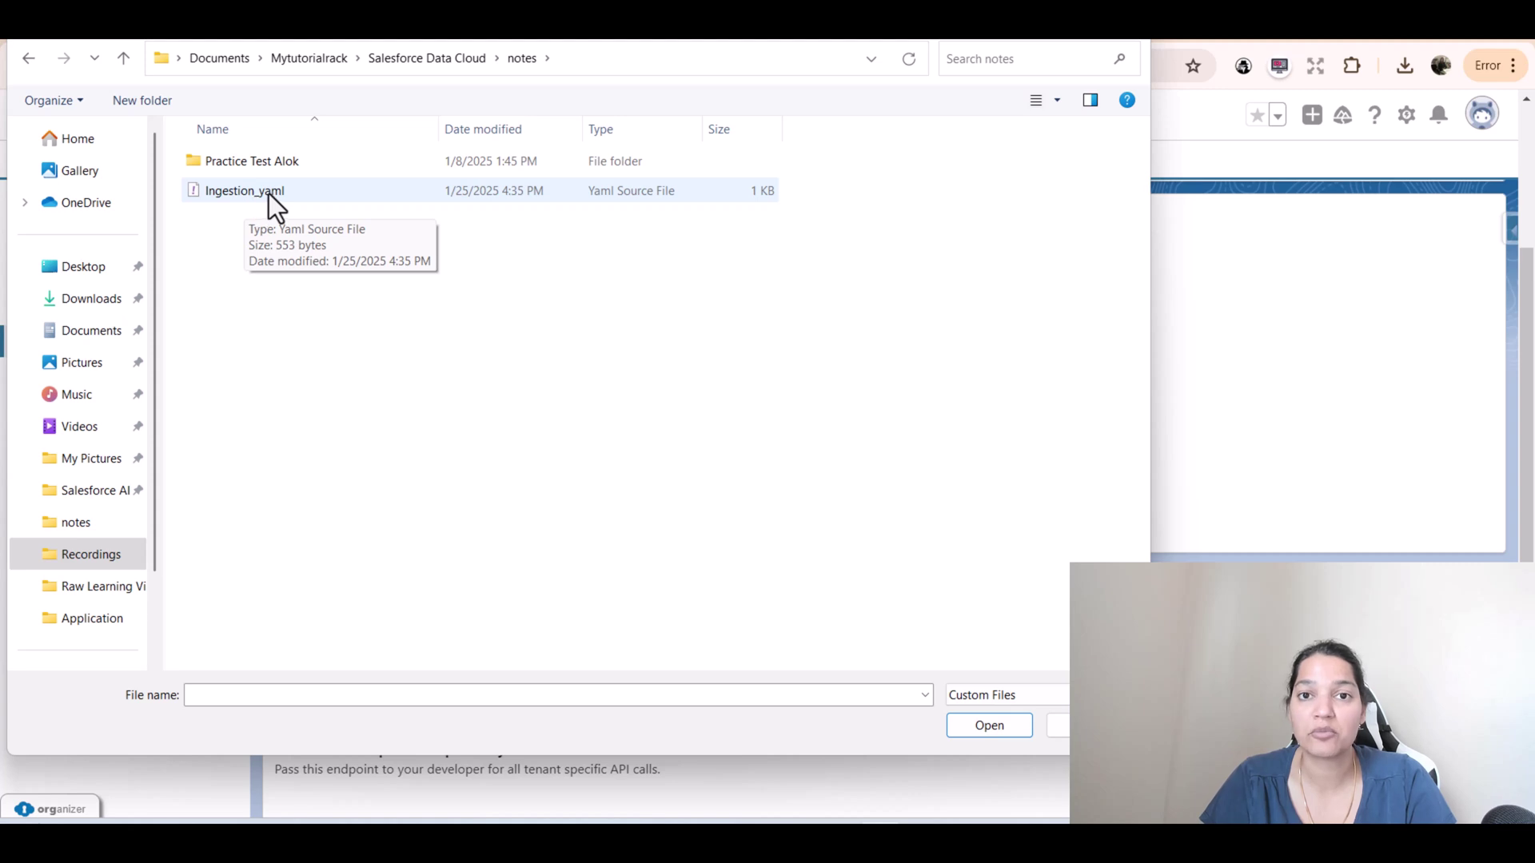
pyautogui.doubleClick(269, 194)
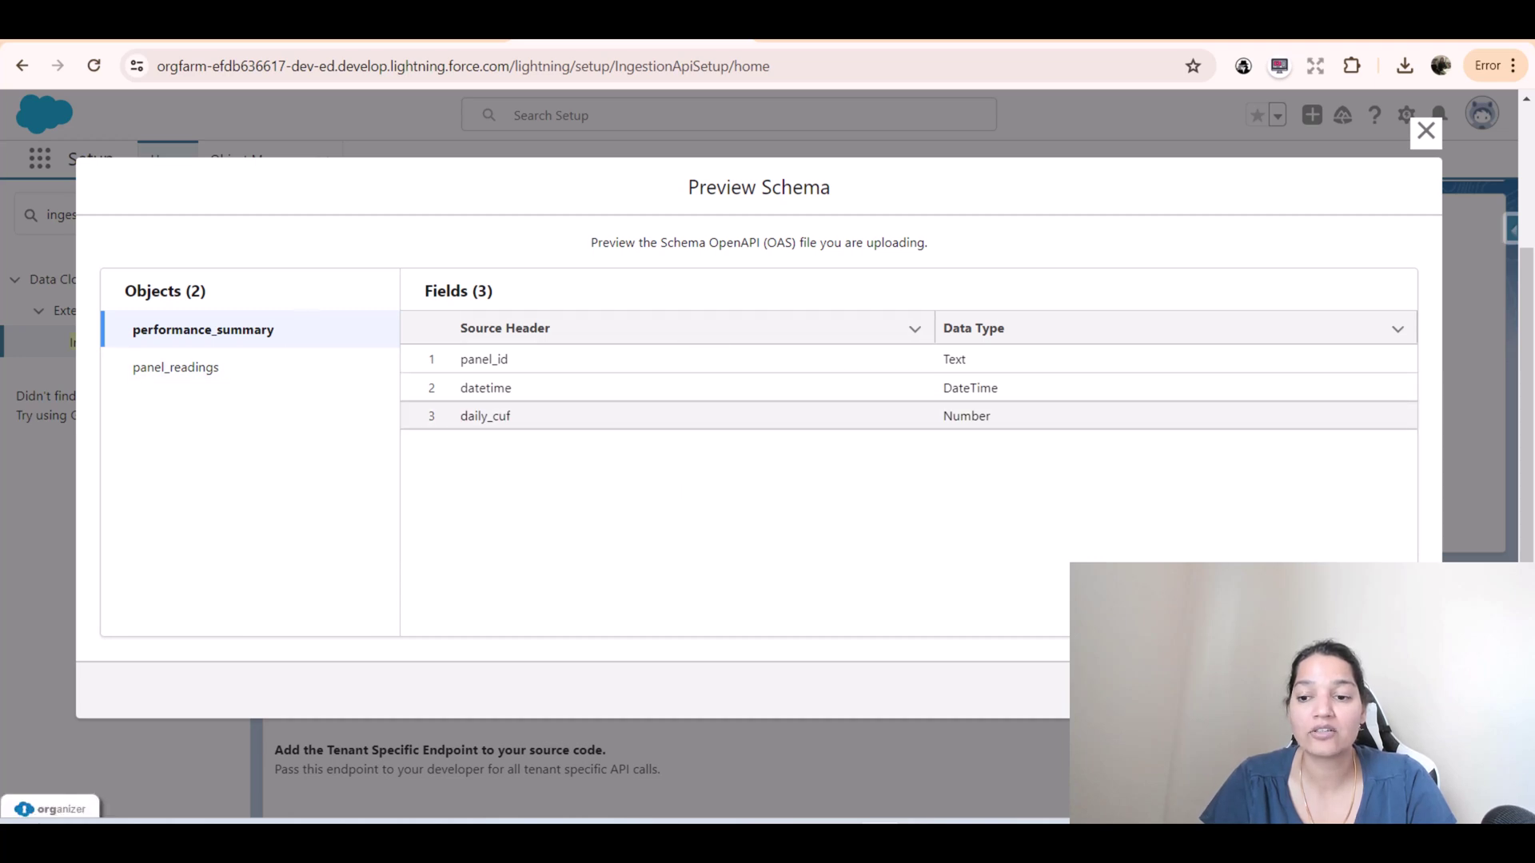
pyautogui.press('Escape')
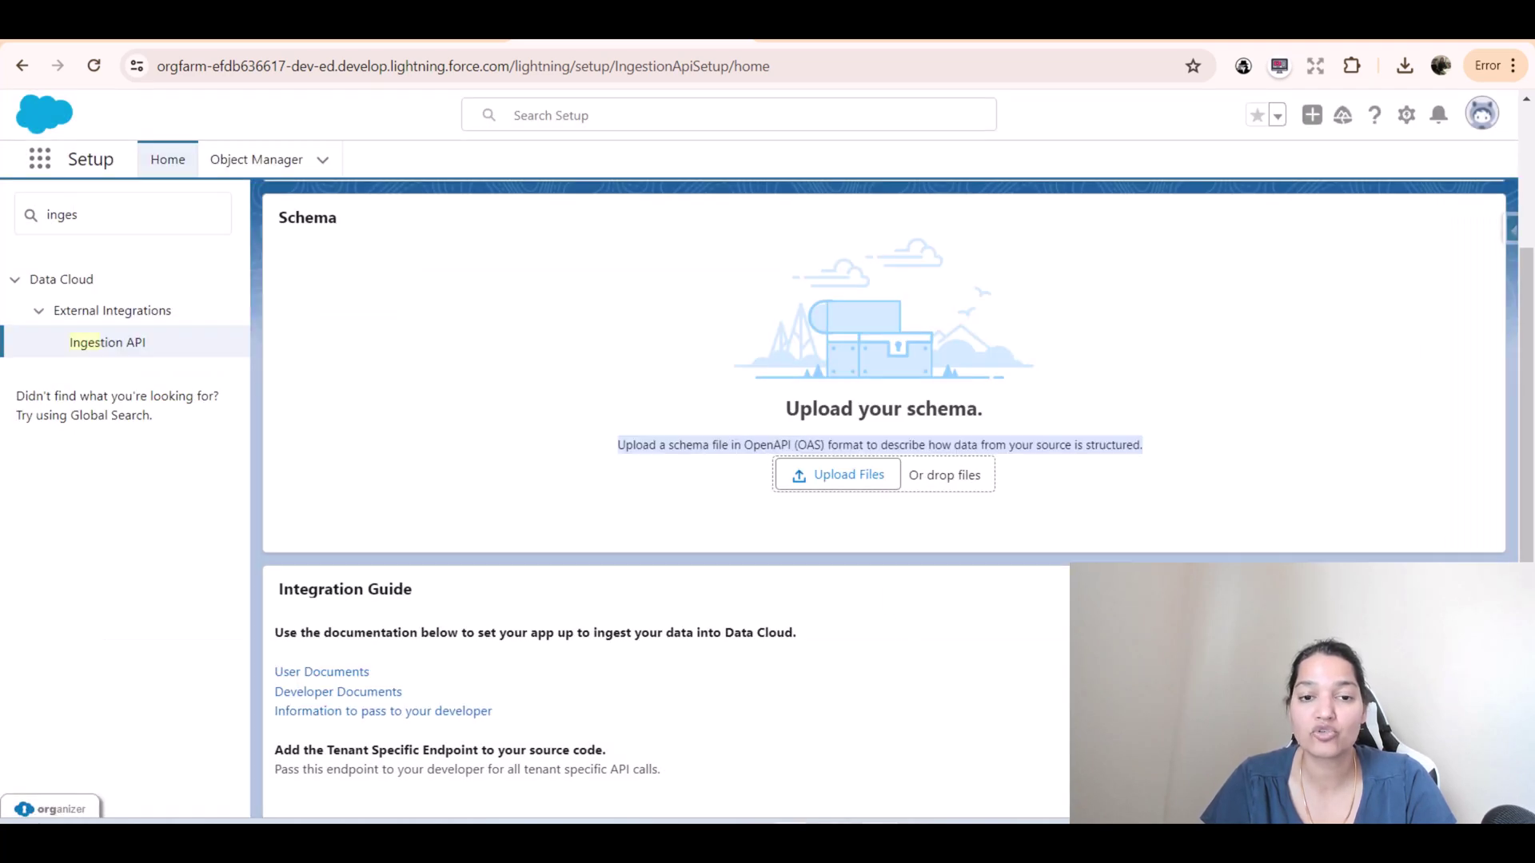
# - Open Ingestion_yaml from the notes folder with Visual Studio Code
pyautogui.moveTo(791, 839)
pyautogui.click(732, 761)
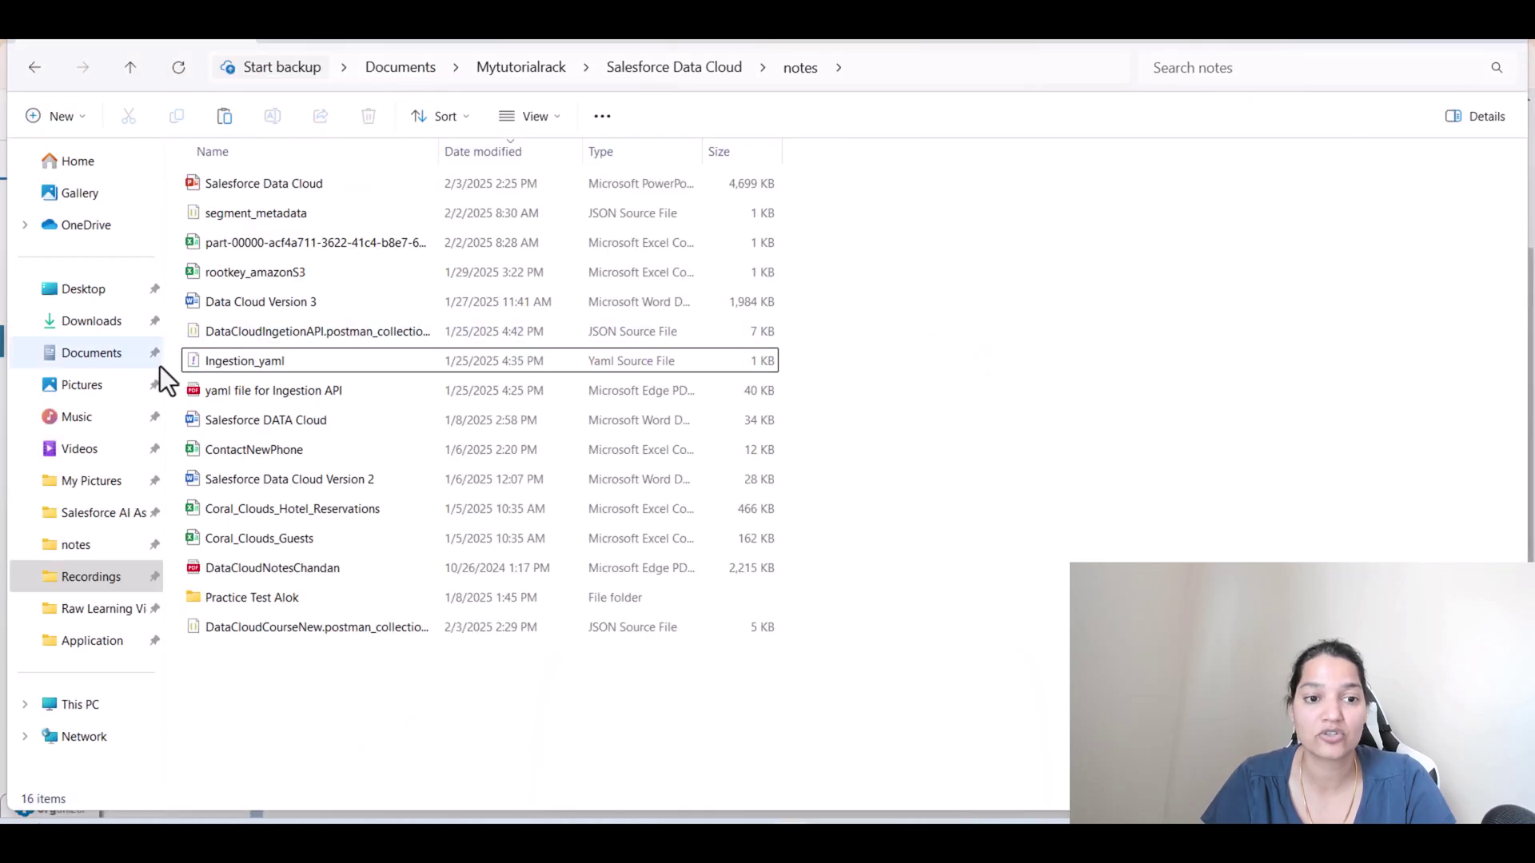
pyautogui.click(232, 367)
pyautogui.rightClick(233, 367)
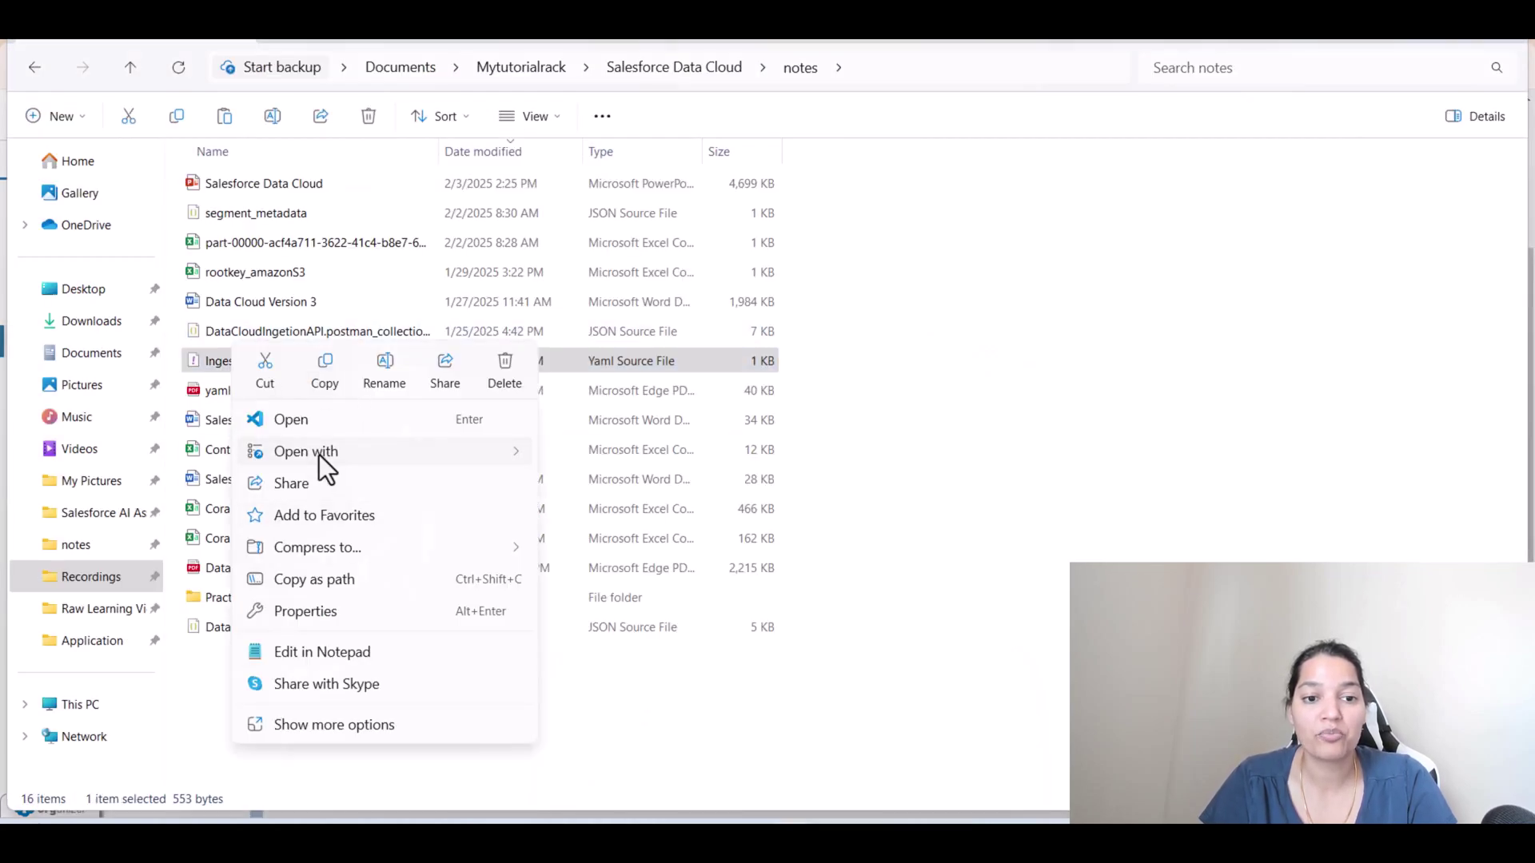
pyautogui.moveTo(319, 453)
pyautogui.click(633, 452)
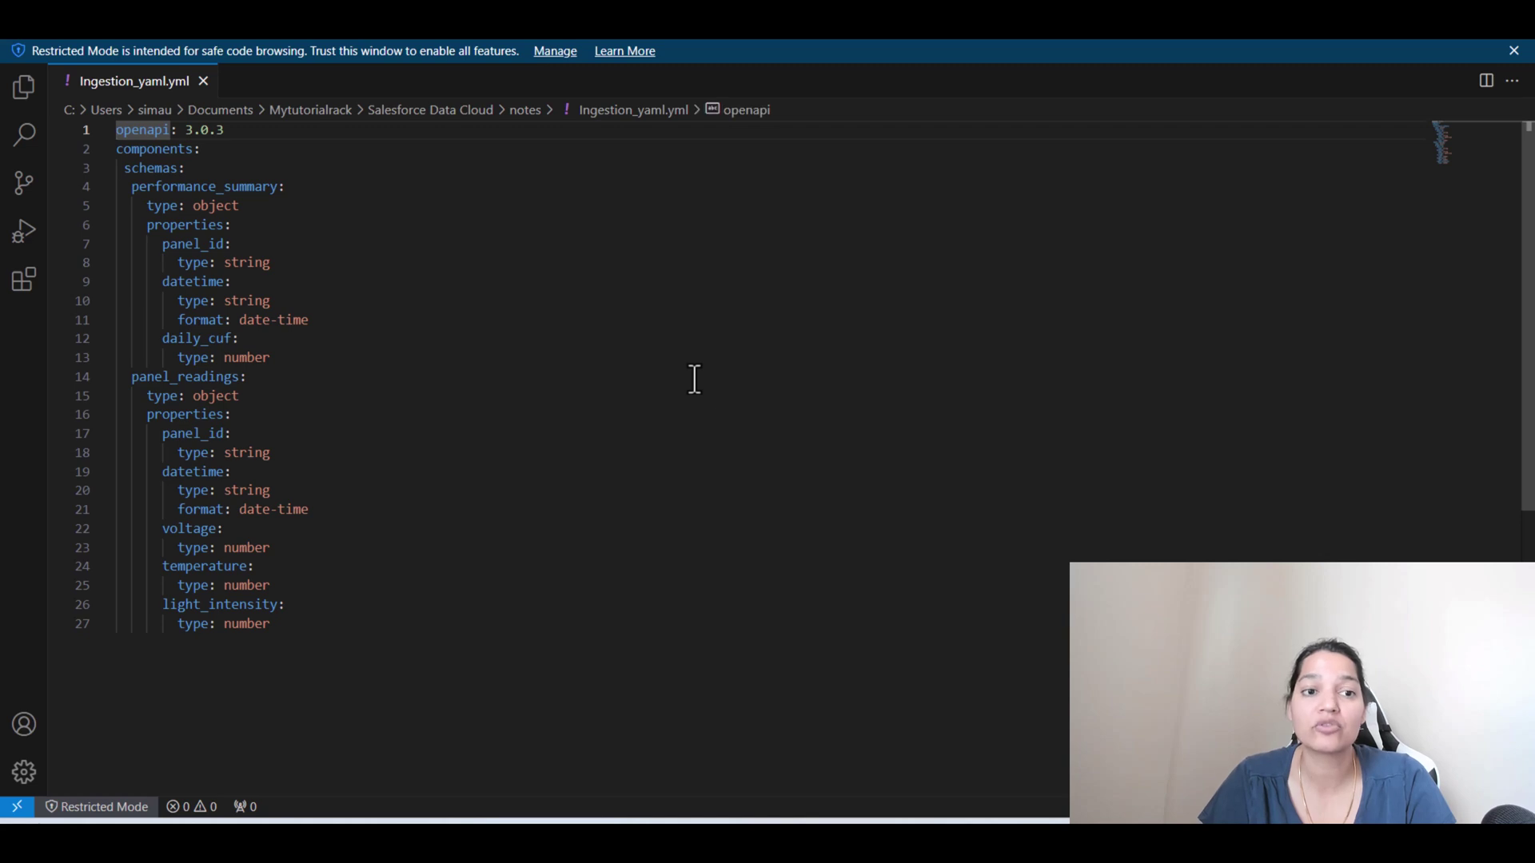
# - Highlight the performance_summary and panel_readings definitions and the whole components section
pyautogui.moveTo(133, 189); pyautogui.dragTo(272, 196)
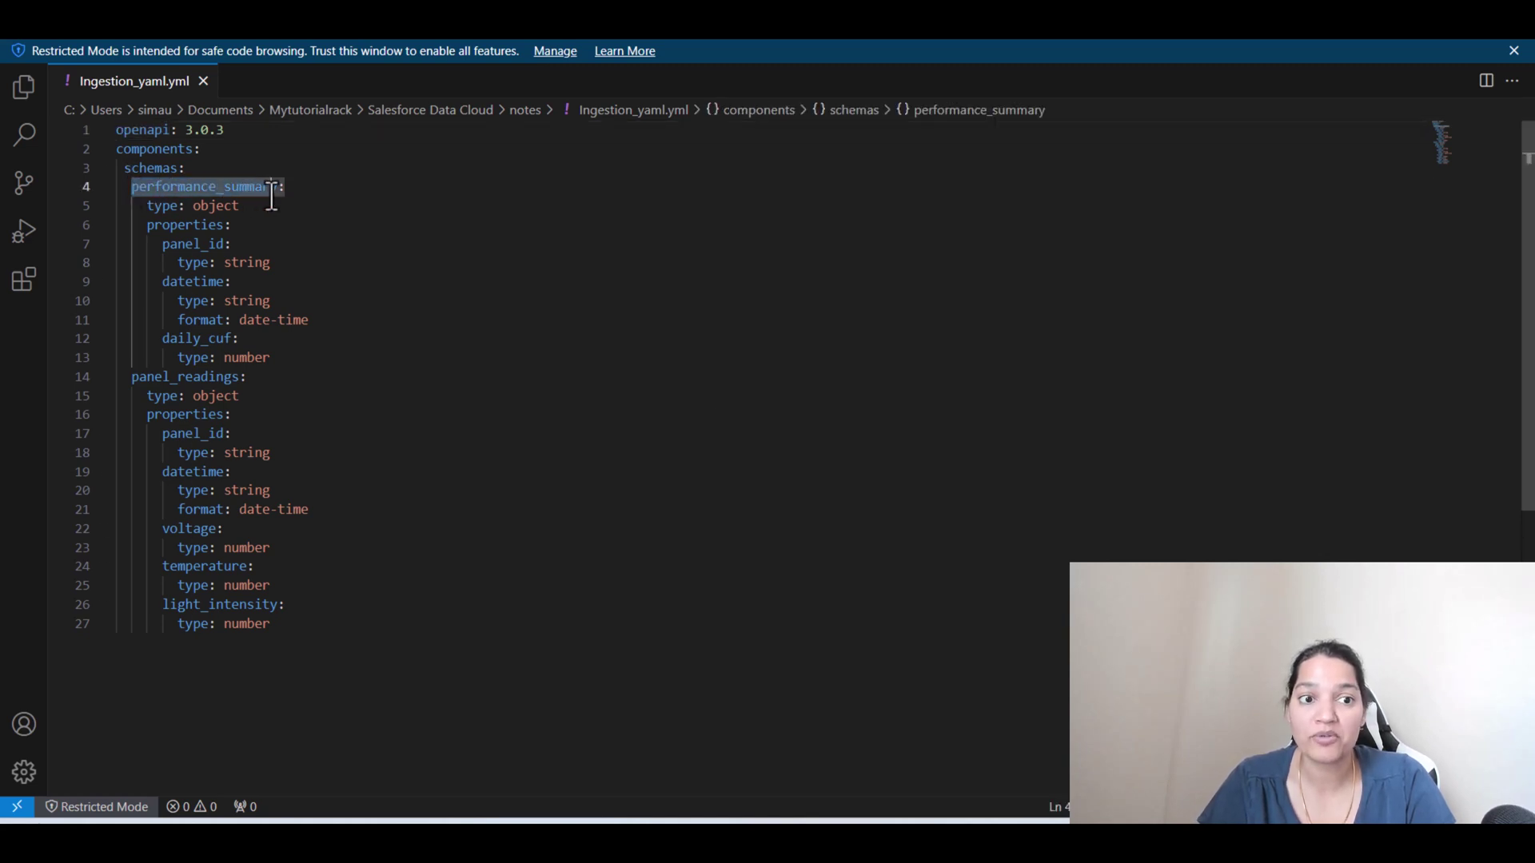
pyautogui.moveTo(132, 378); pyautogui.dragTo(234, 384)
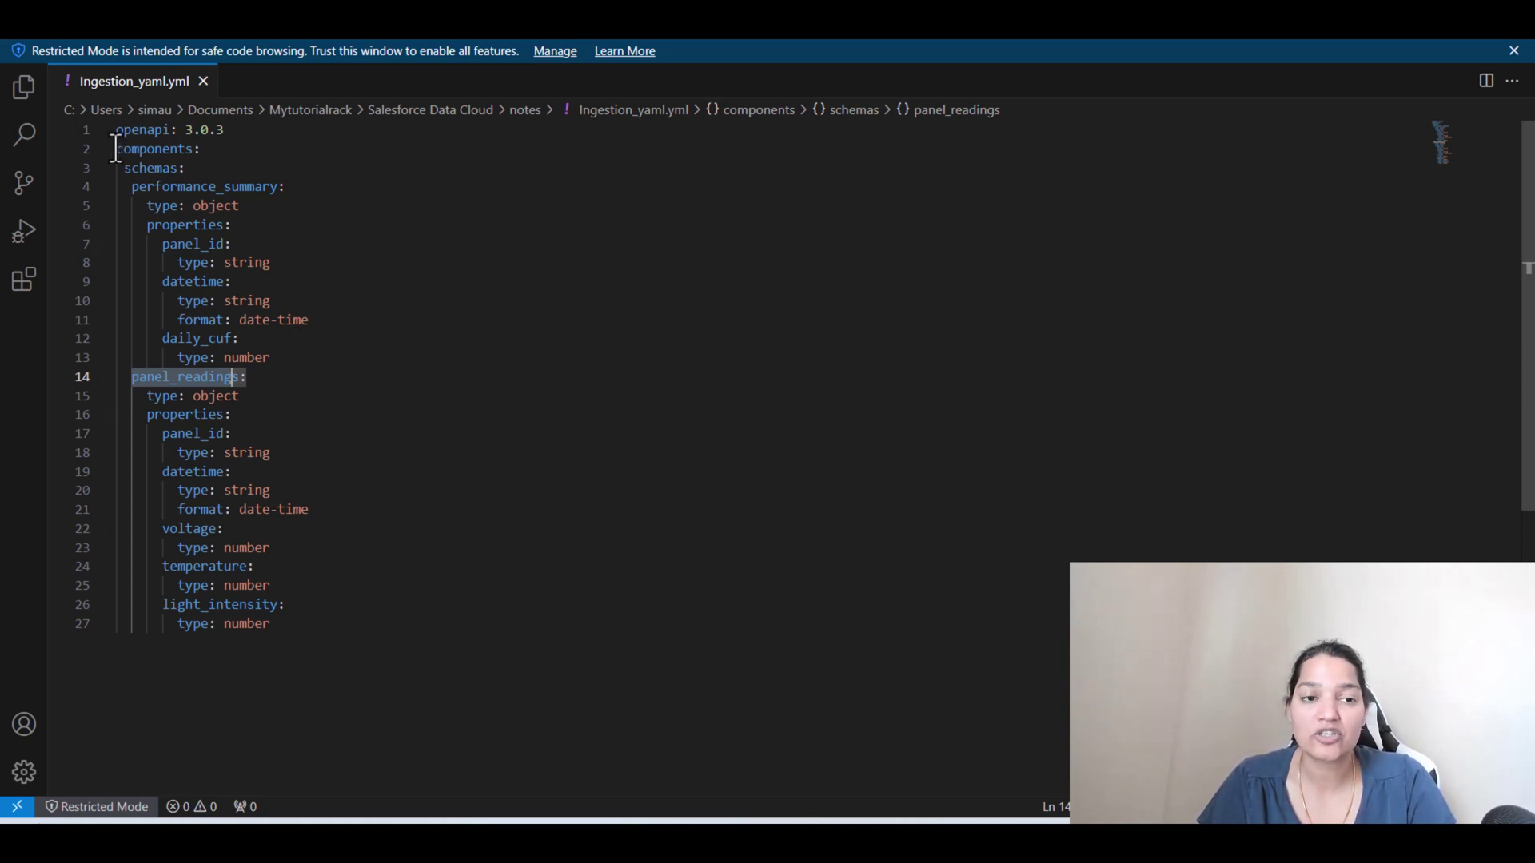
pyautogui.moveTo(116, 148); pyautogui.dragTo(279, 655)
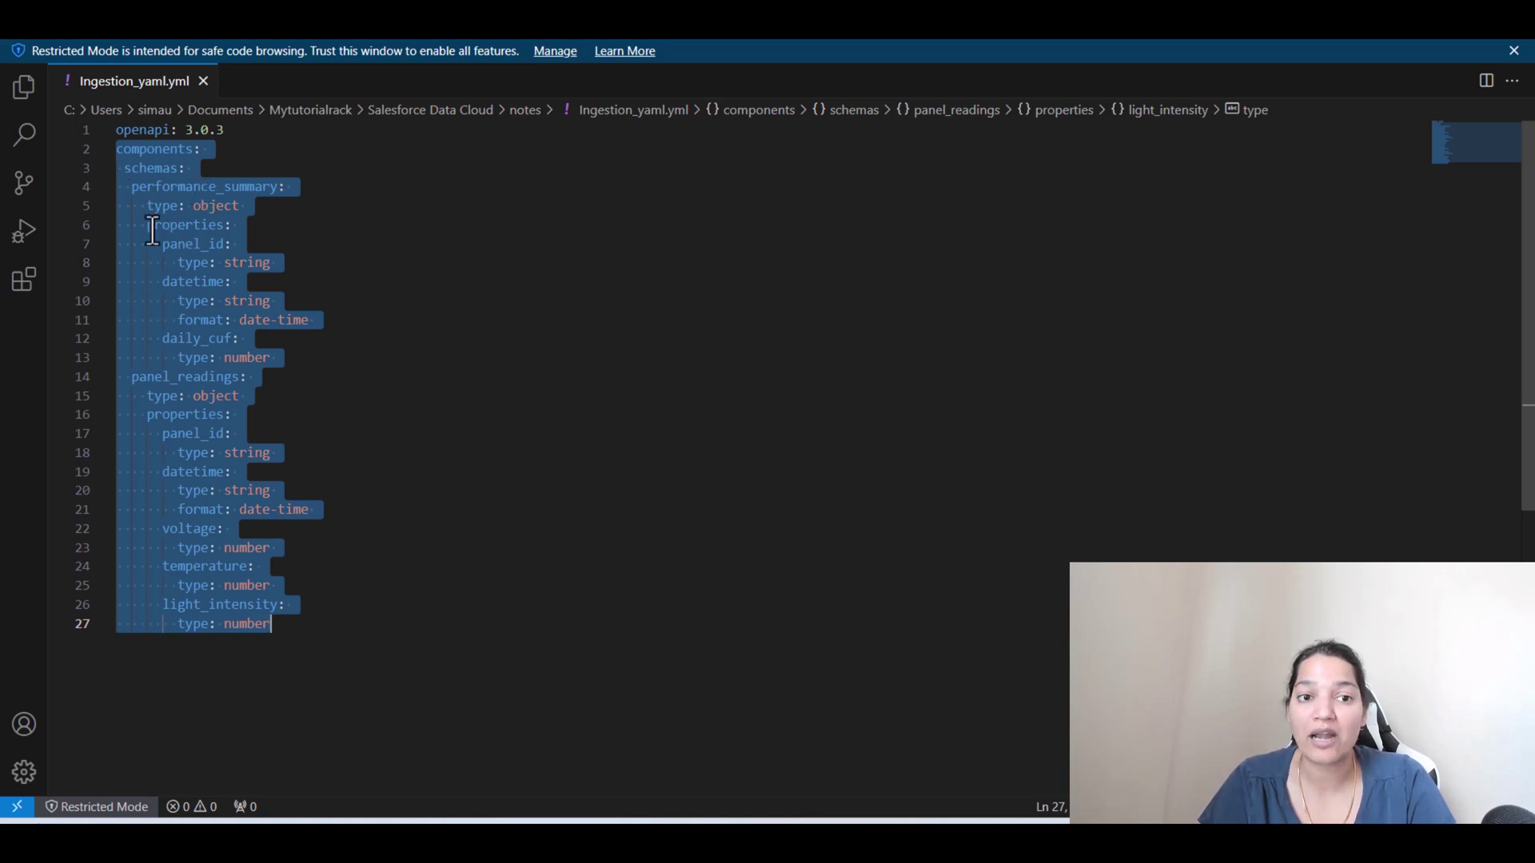
pyautogui.click(387, 264)
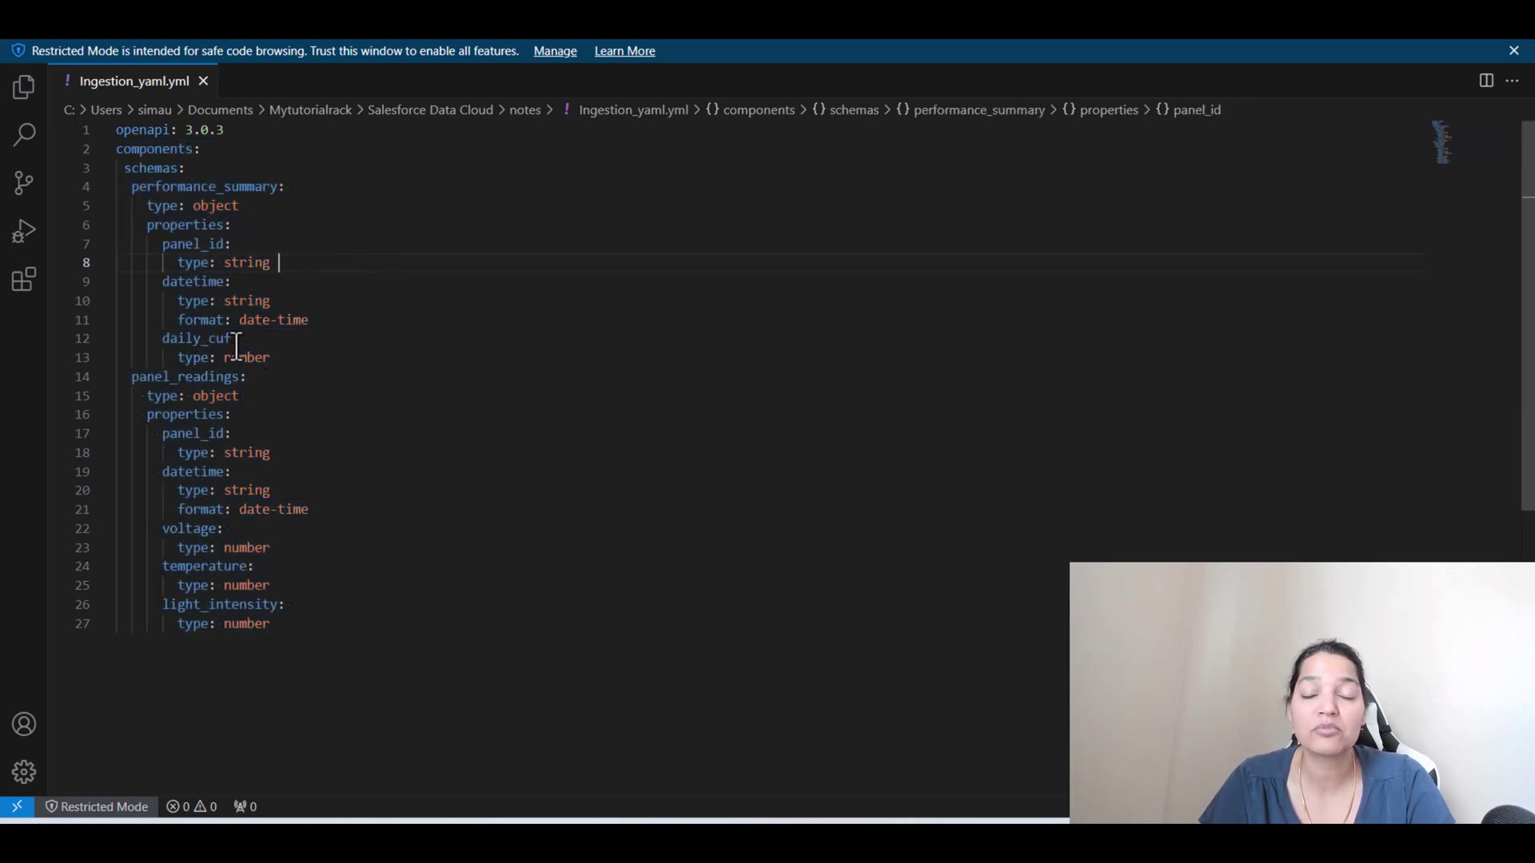
pyautogui.moveTo(324, 630); pyautogui.dragTo(89, 135)
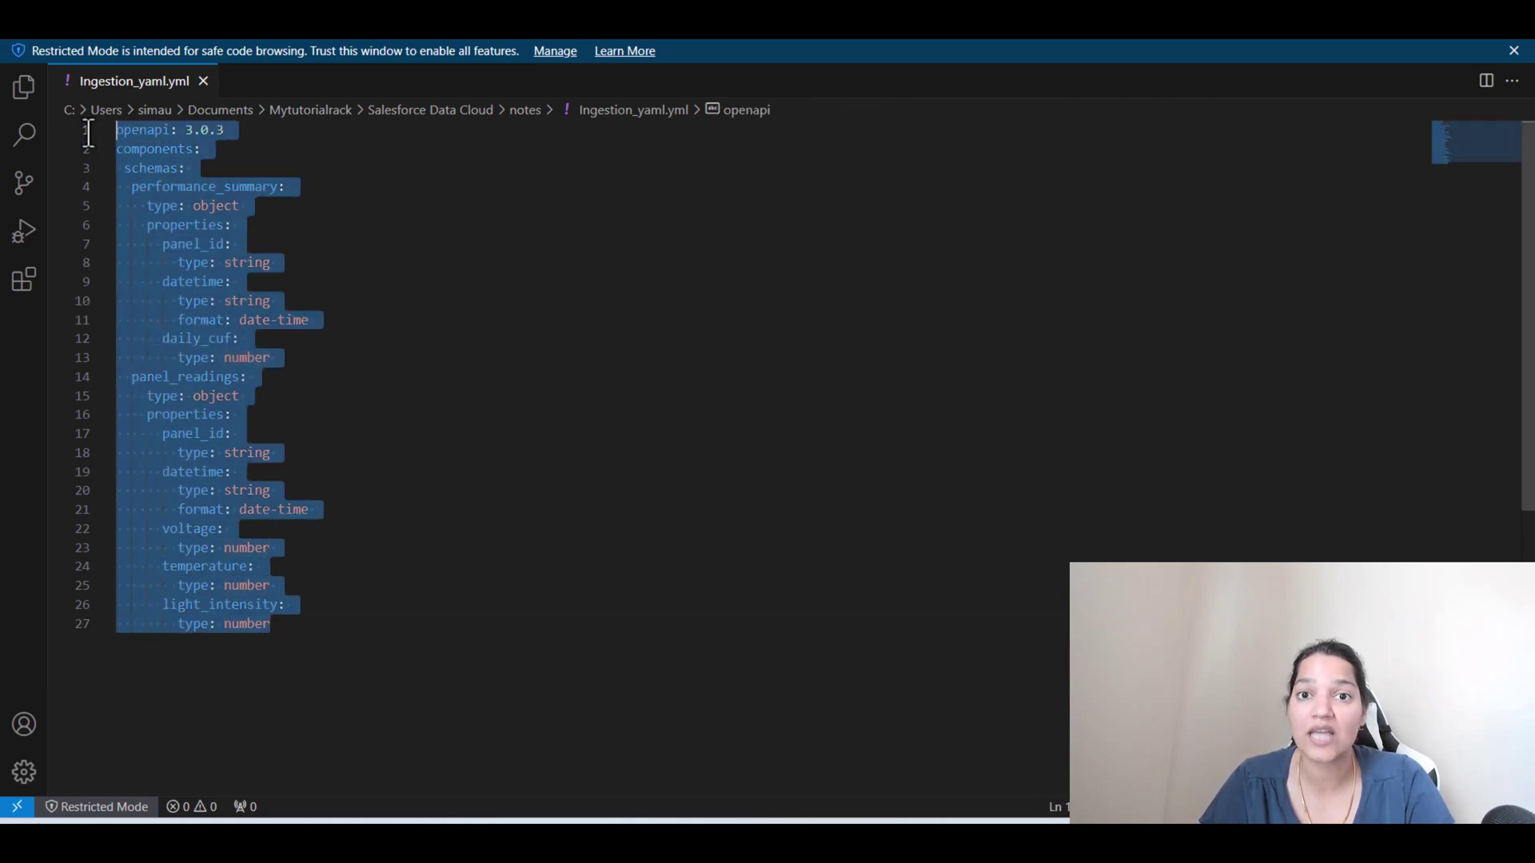
pyautogui.click(391, 263)
# - Walk through performance_summary's fields panel_id, datetime and daily_cuf and their string types
pyautogui.moveTo(134, 186); pyautogui.dragTo(285, 187)
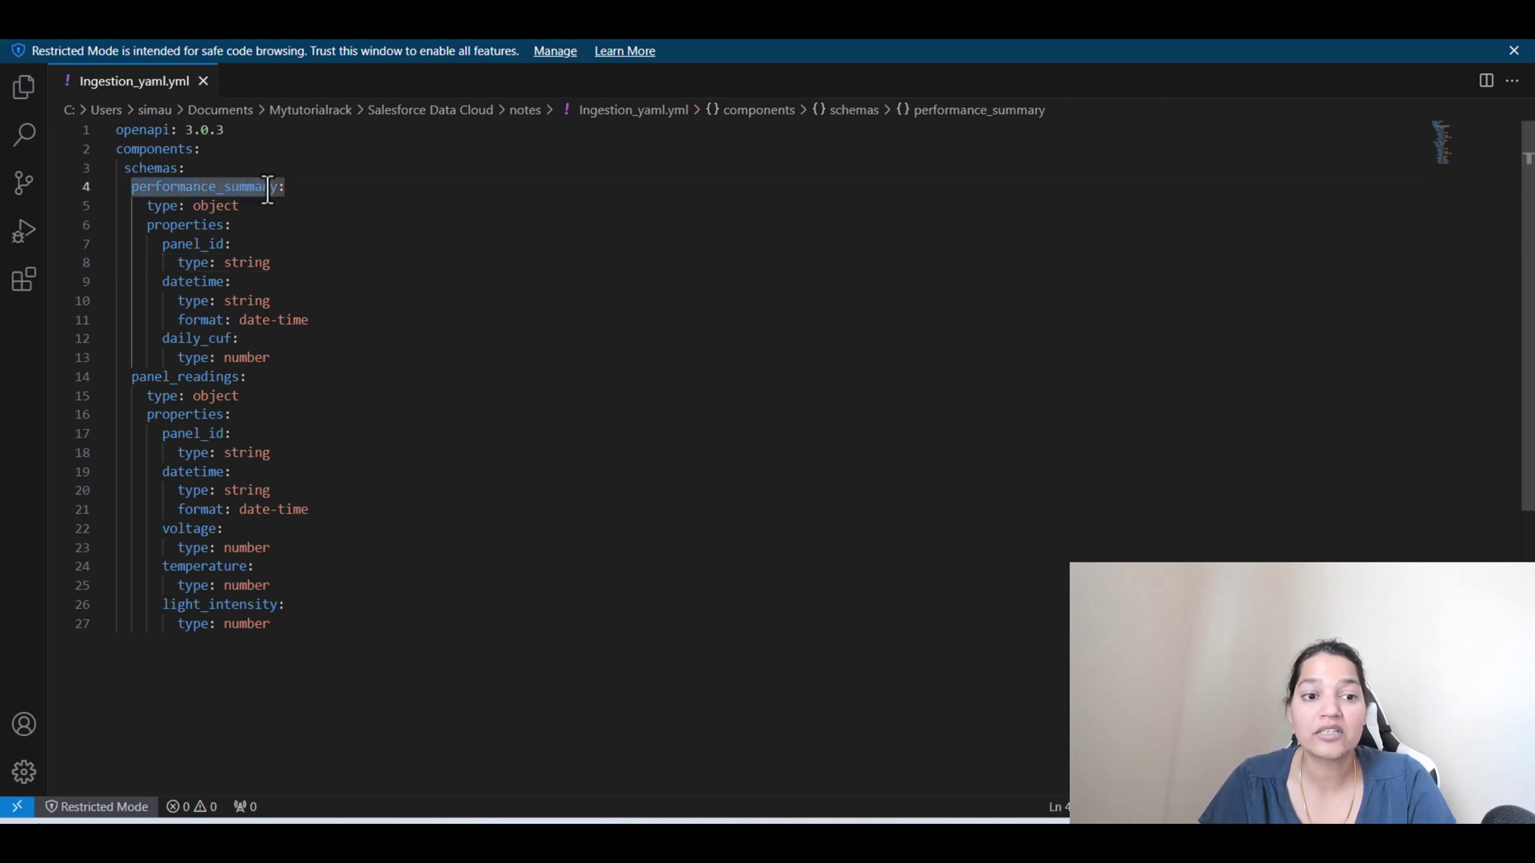
pyautogui.moveTo(160, 245); pyautogui.dragTo(227, 245)
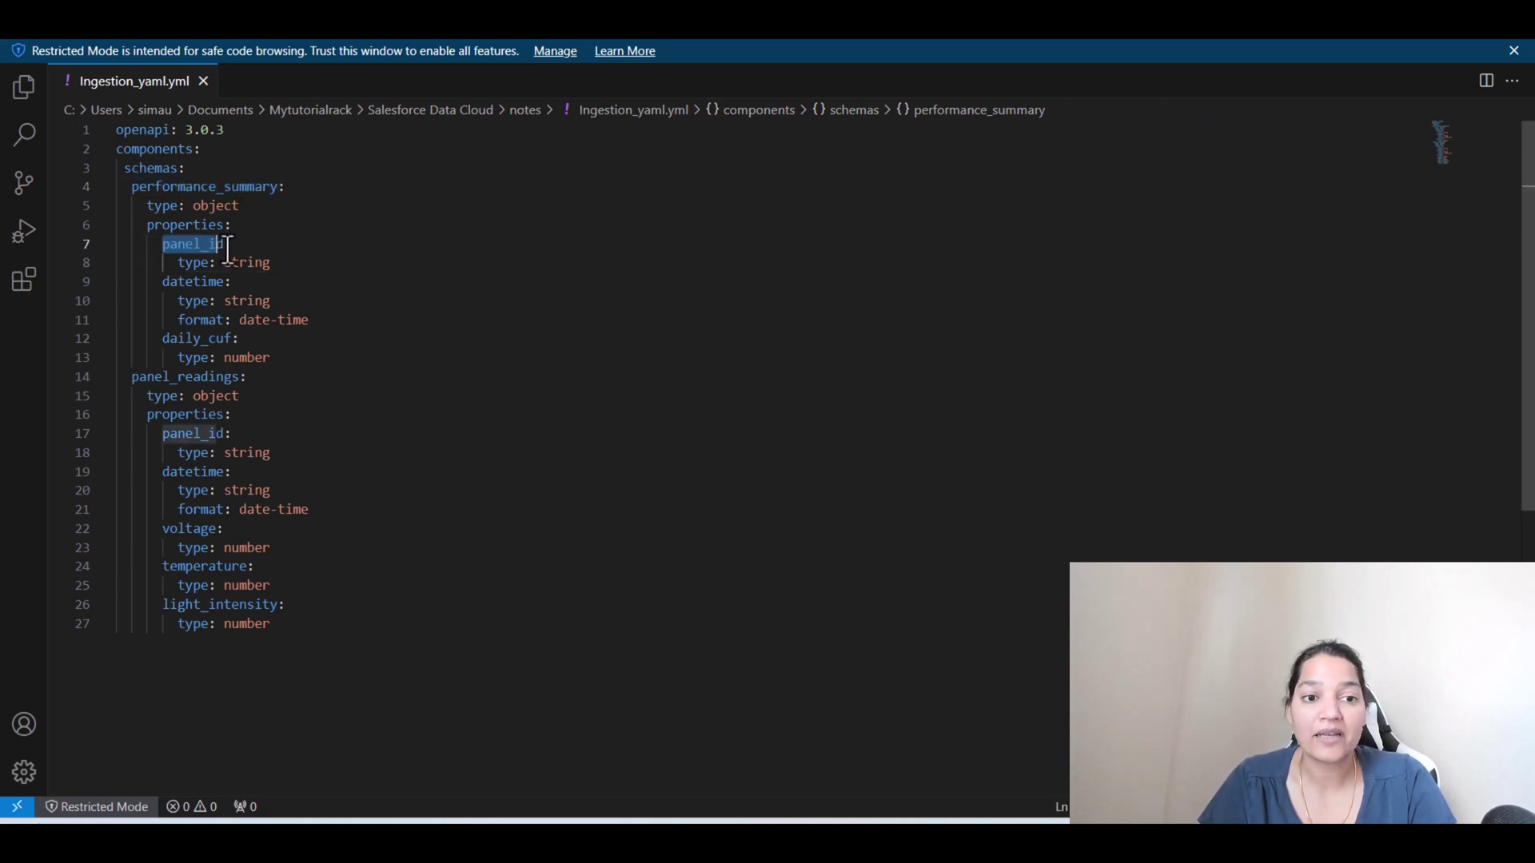
pyautogui.moveTo(155, 282); pyautogui.dragTo(224, 281)
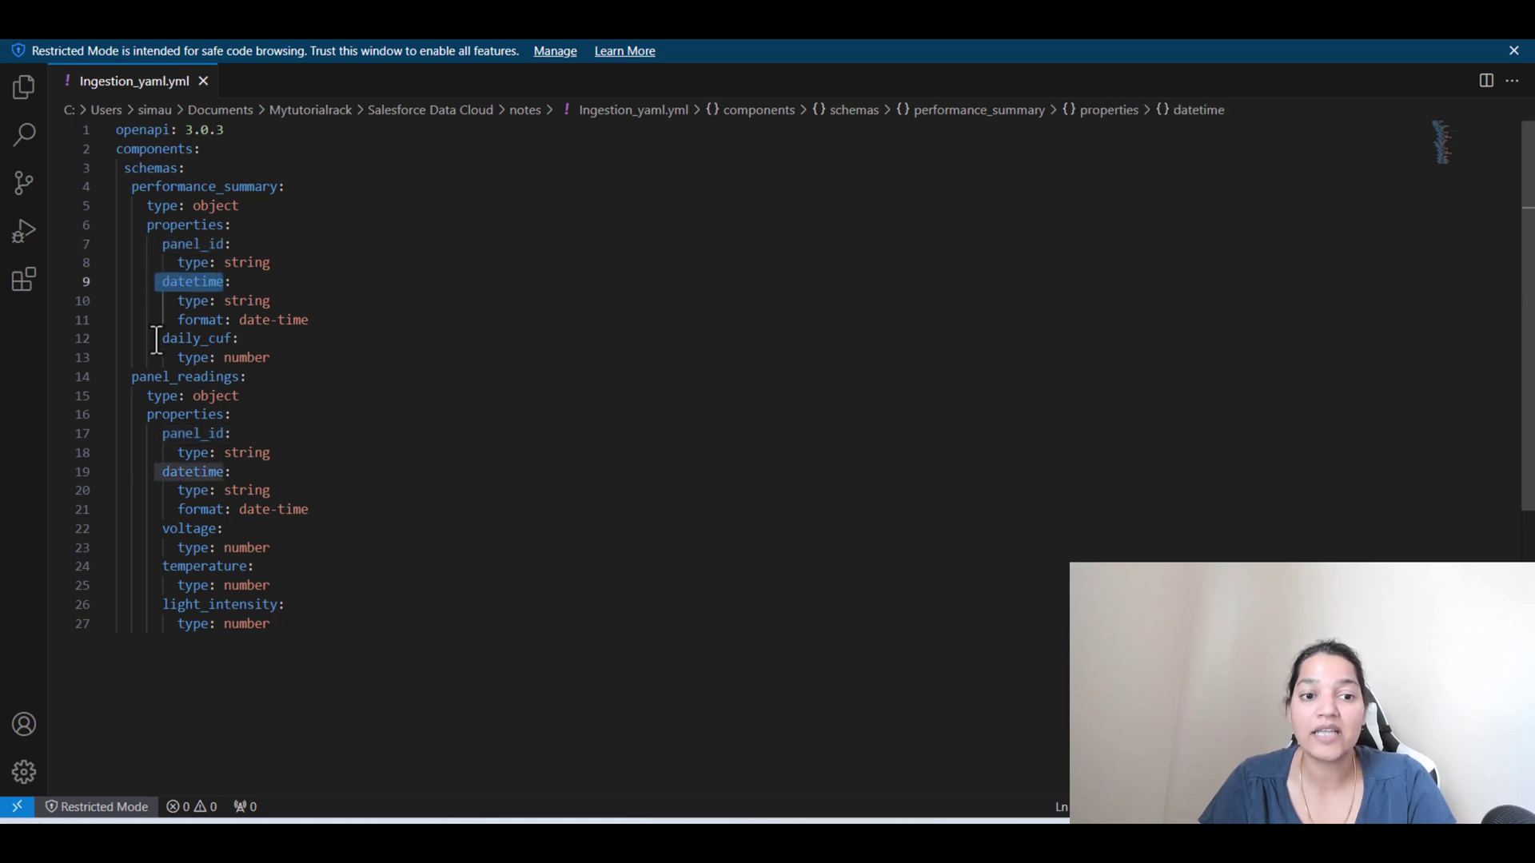
pyautogui.moveTo(157, 339); pyautogui.dragTo(232, 339)
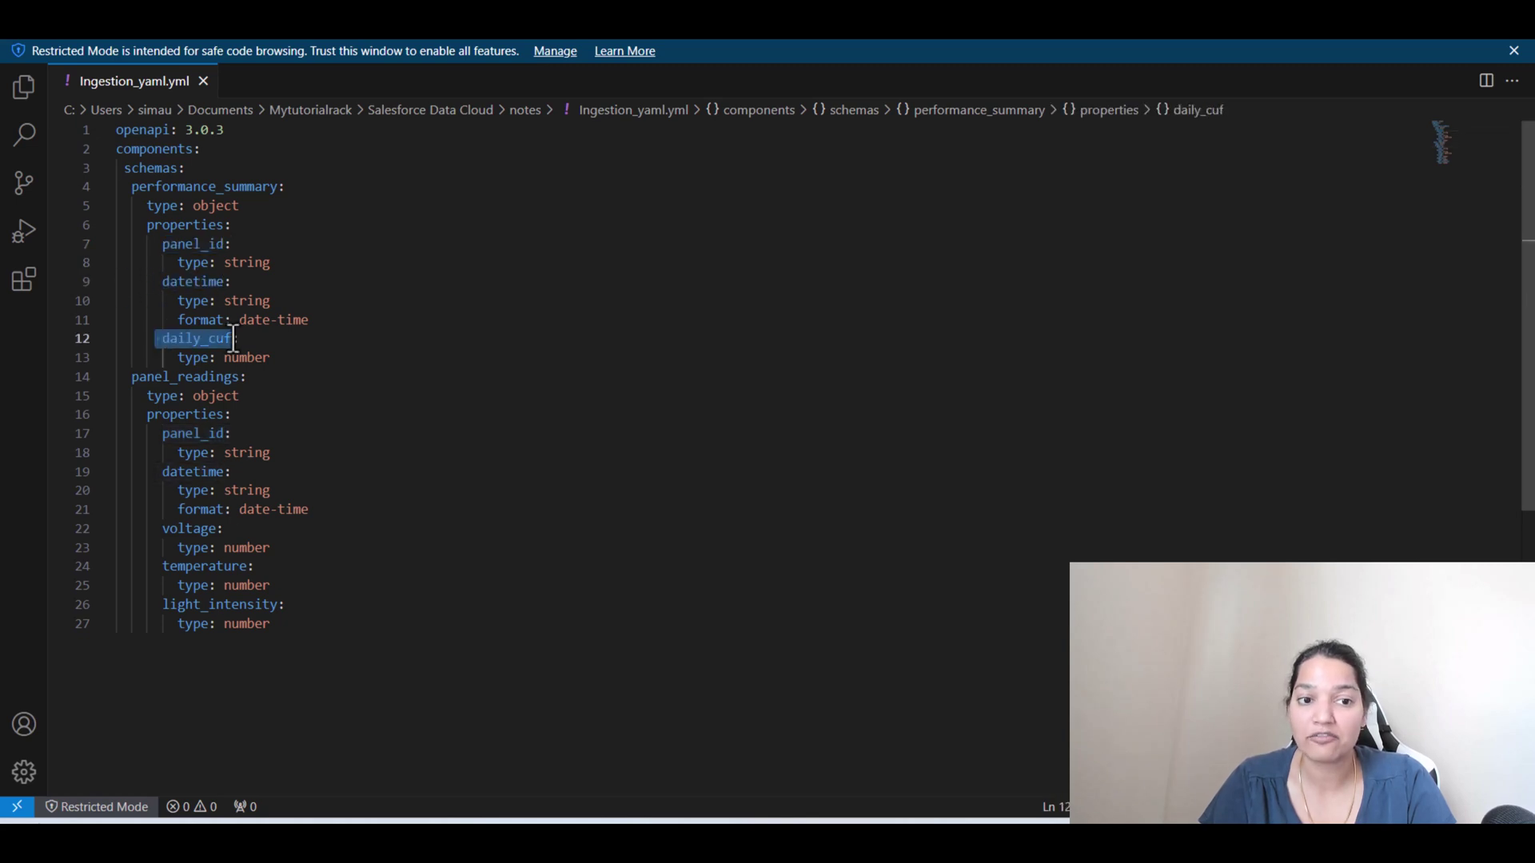
pyautogui.doubleClick(247, 263)
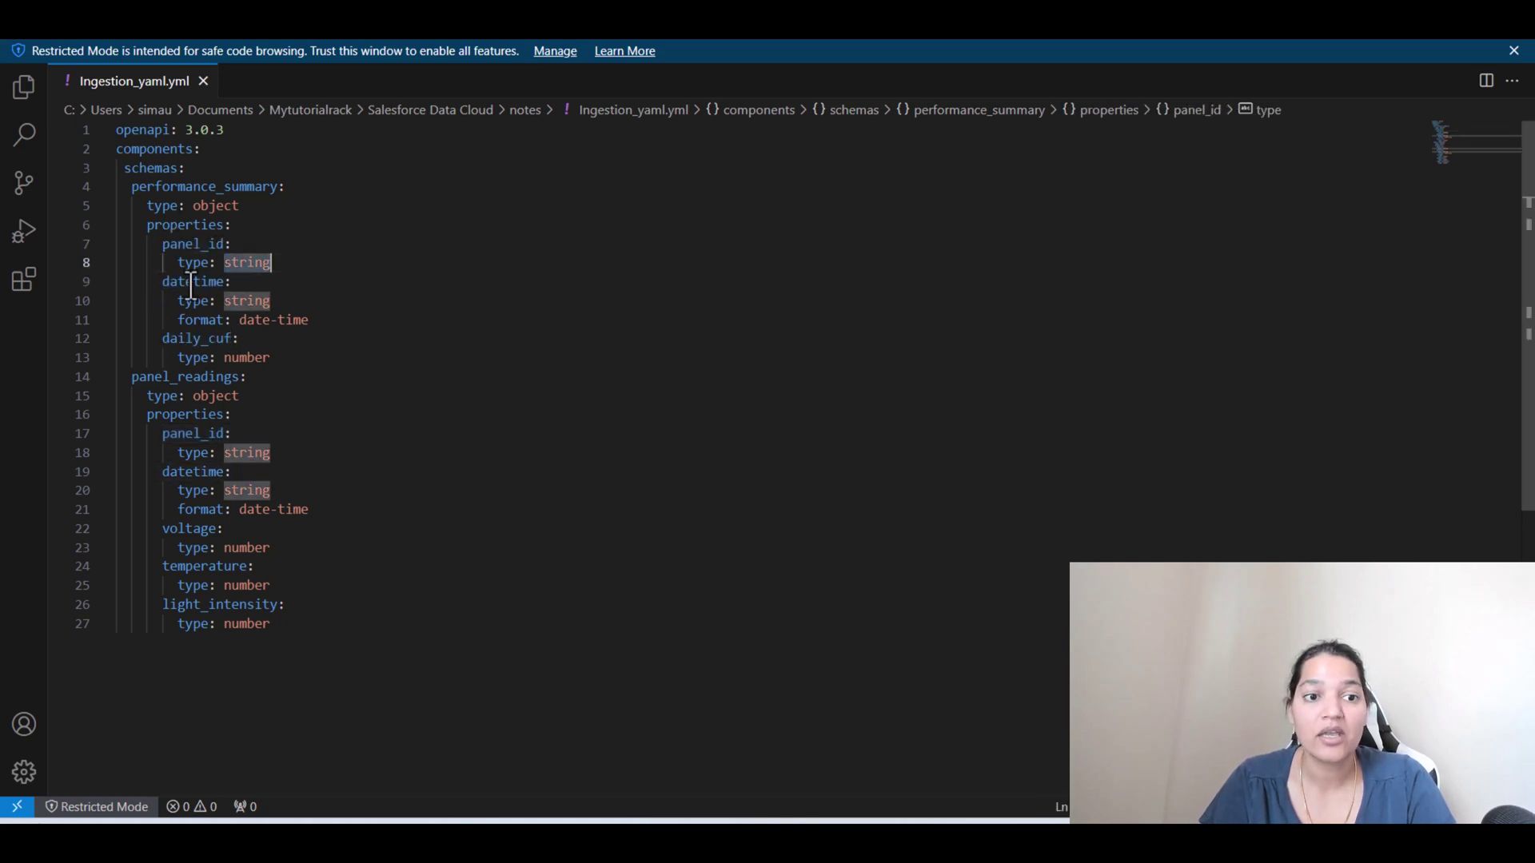
pyautogui.doubleClick(247, 301)
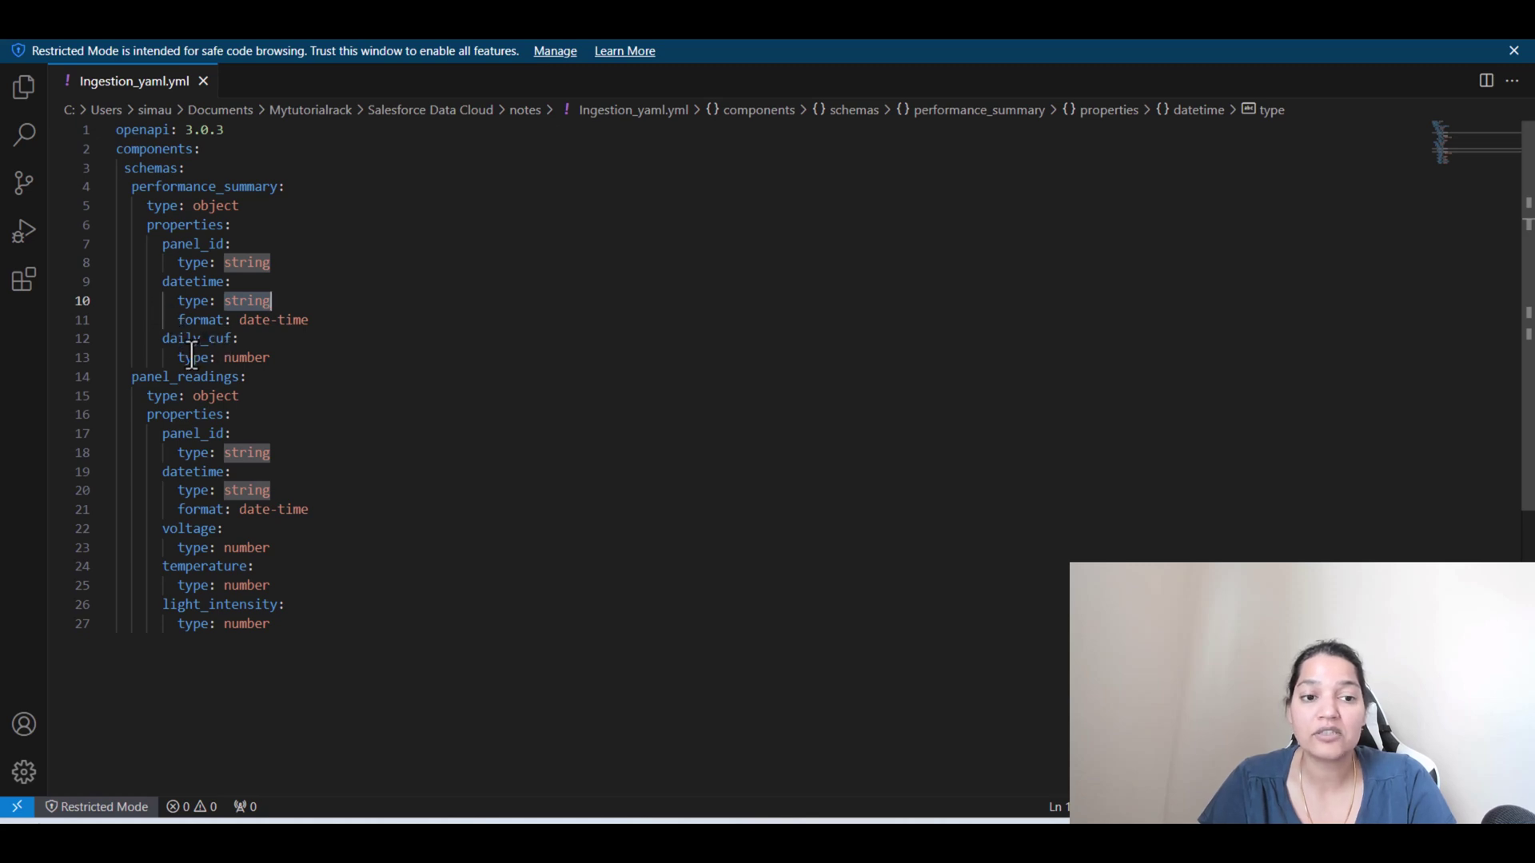
pyautogui.moveTo(278, 357); pyautogui.dragTo(140, 205)
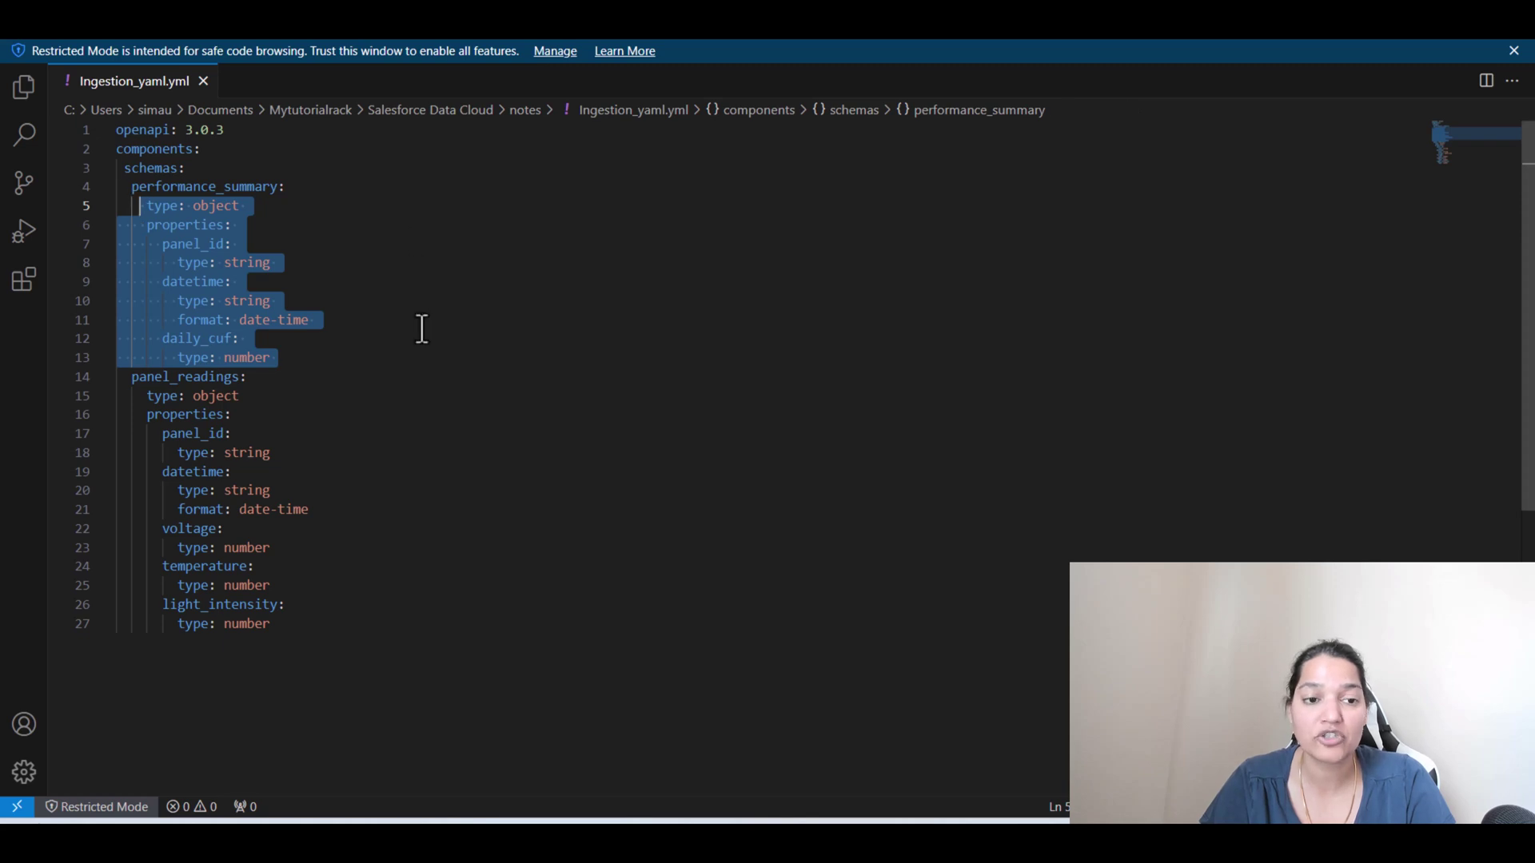
pyautogui.scroll(-1, 165, 387)
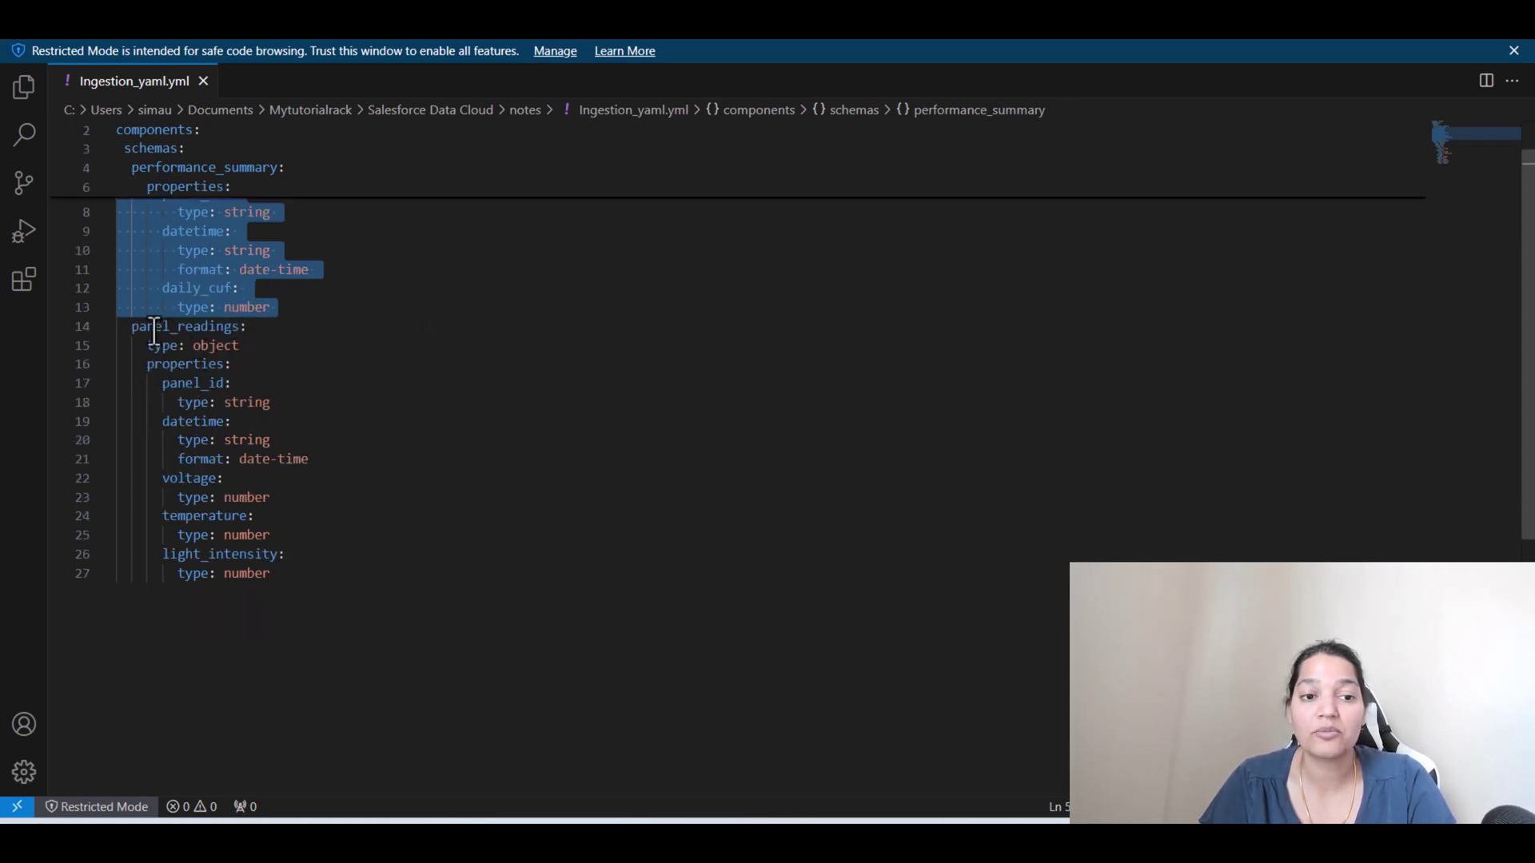
pyautogui.scroll(-1, 278, 472)
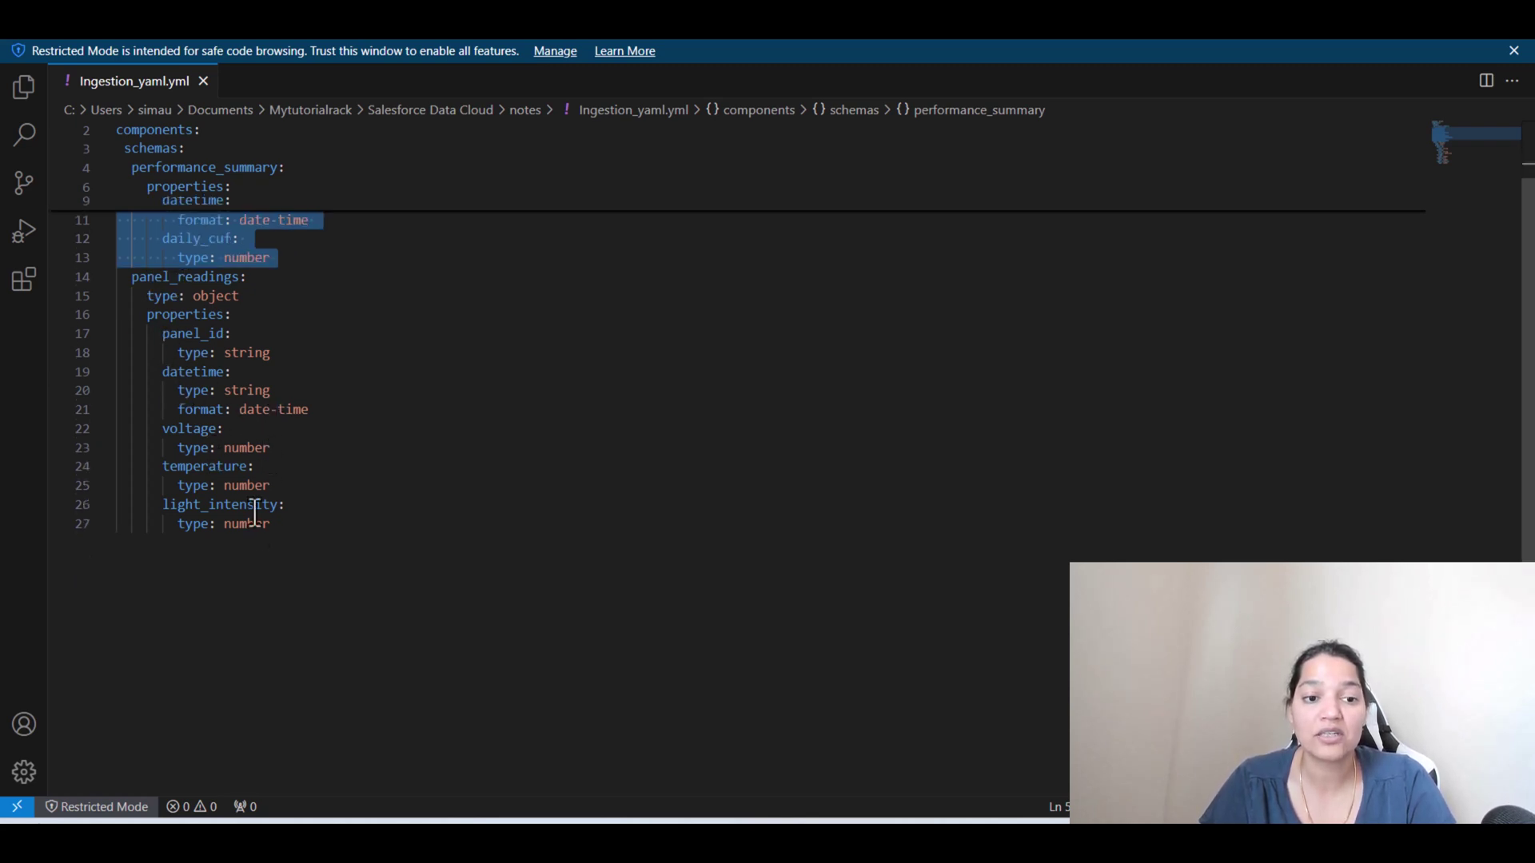
pyautogui.moveTo(163, 334); pyautogui.dragTo(234, 337)
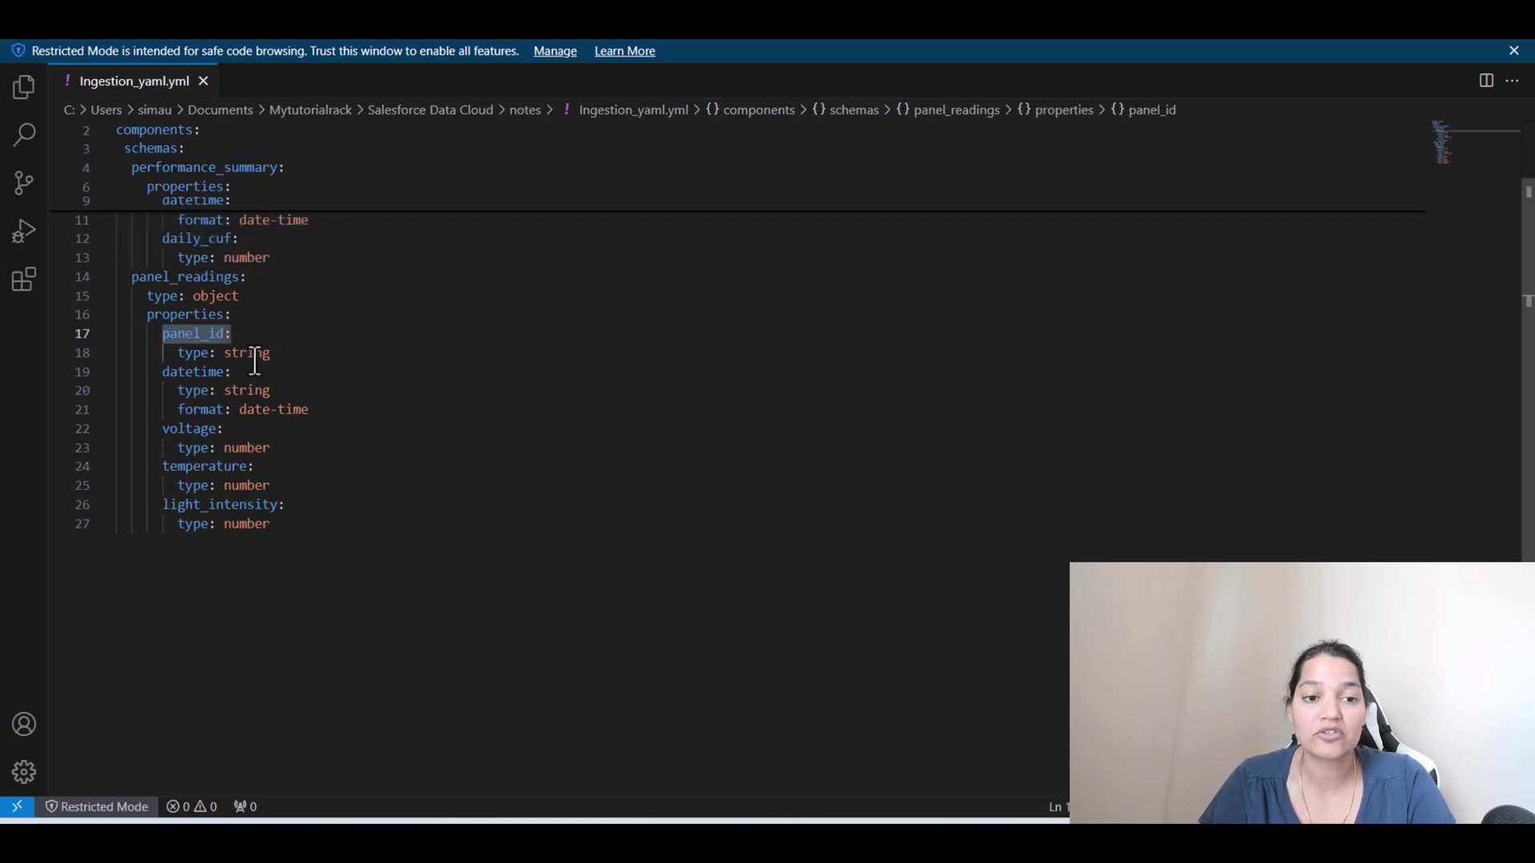
pyautogui.moveTo(162, 373); pyautogui.dragTo(232, 373)
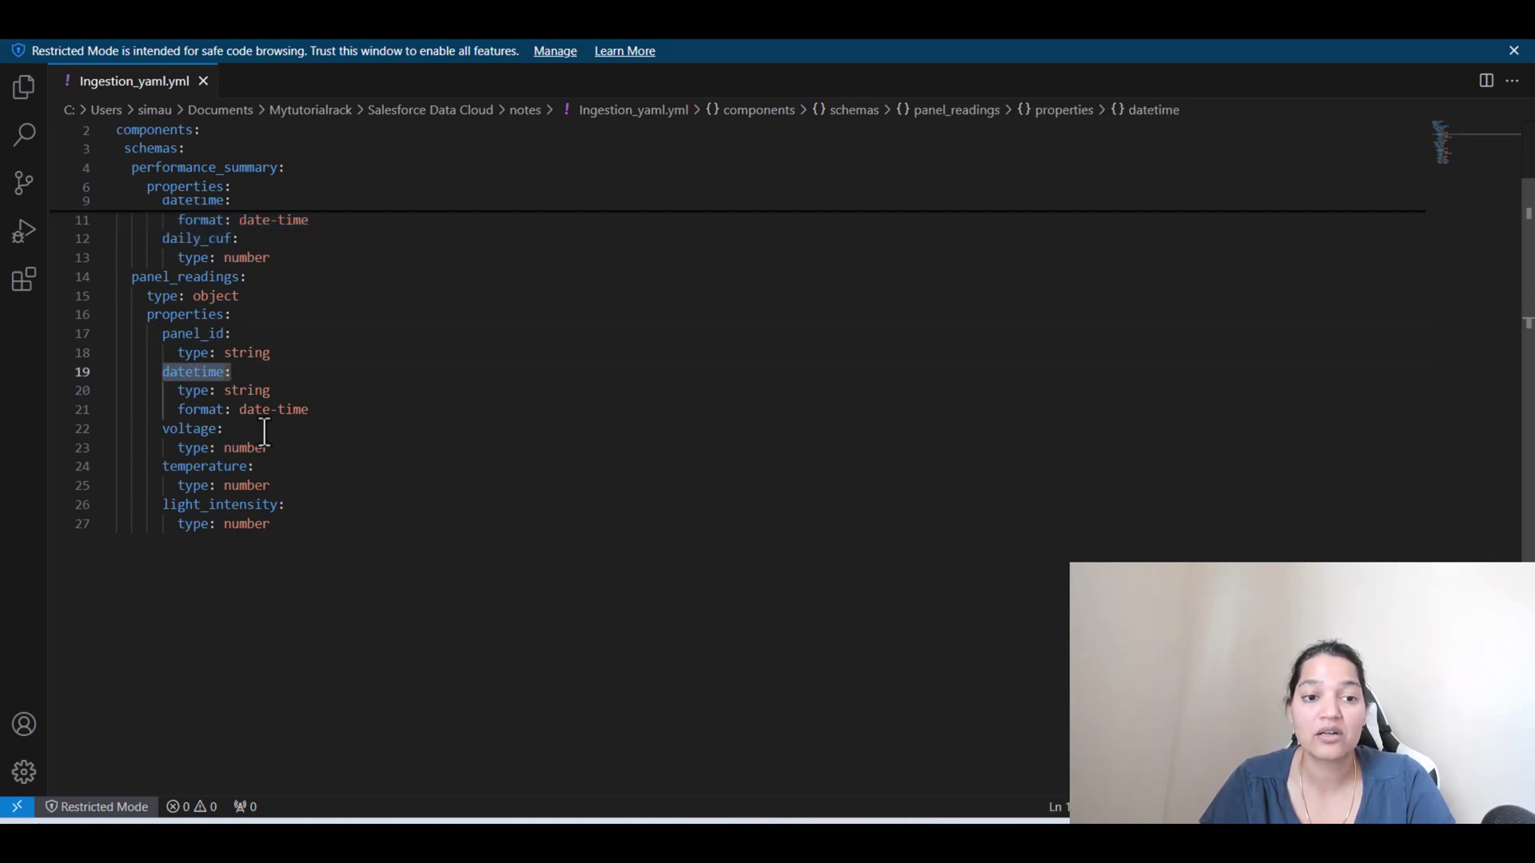
pyautogui.doubleClick(178, 429)
pyautogui.click(201, 471)
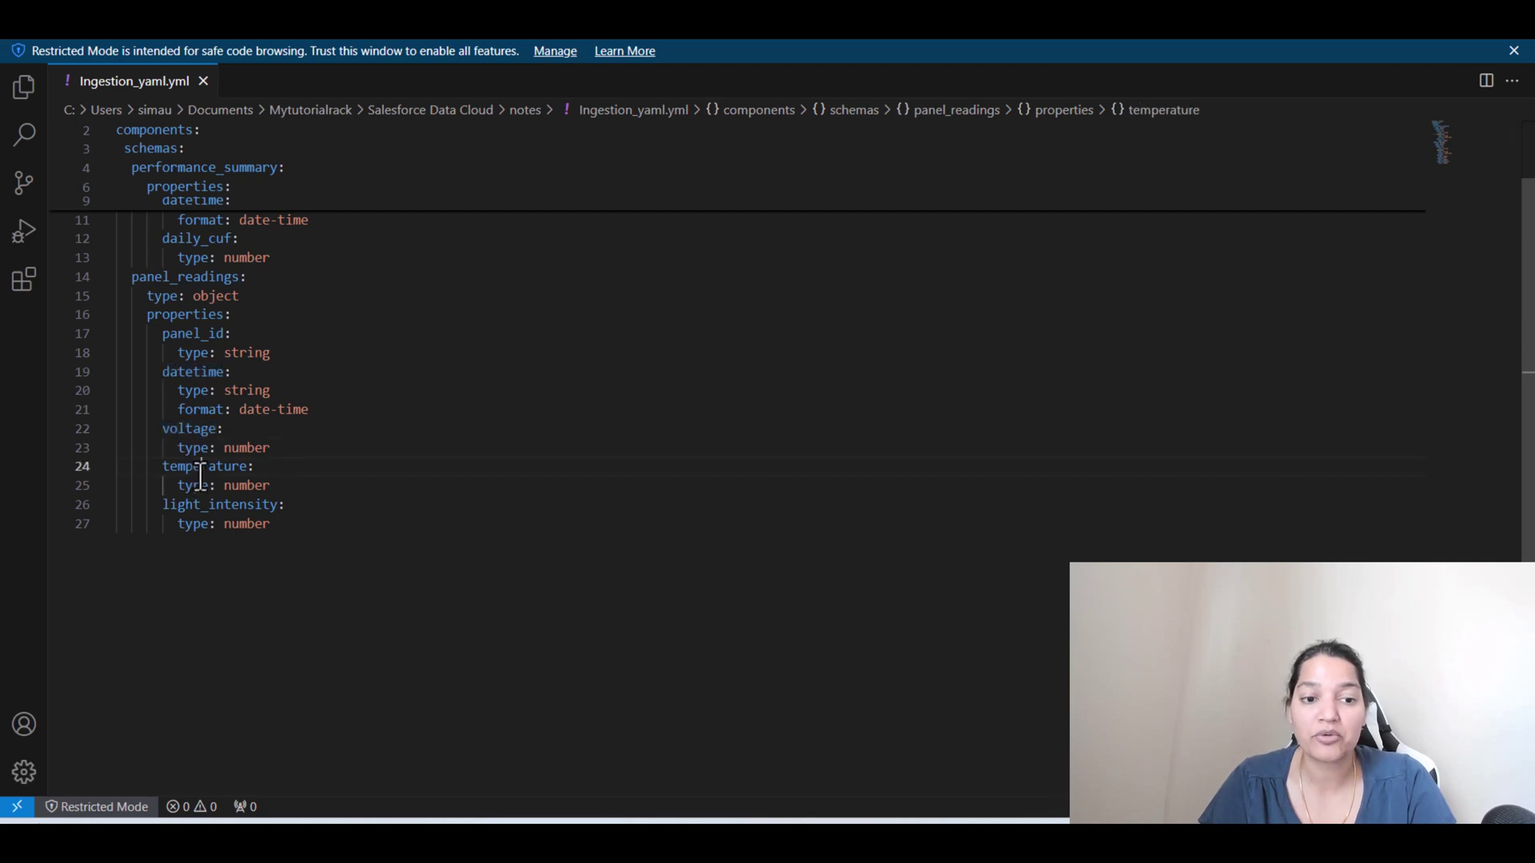
pyautogui.doubleClick(200, 472)
pyautogui.doubleClick(227, 505)
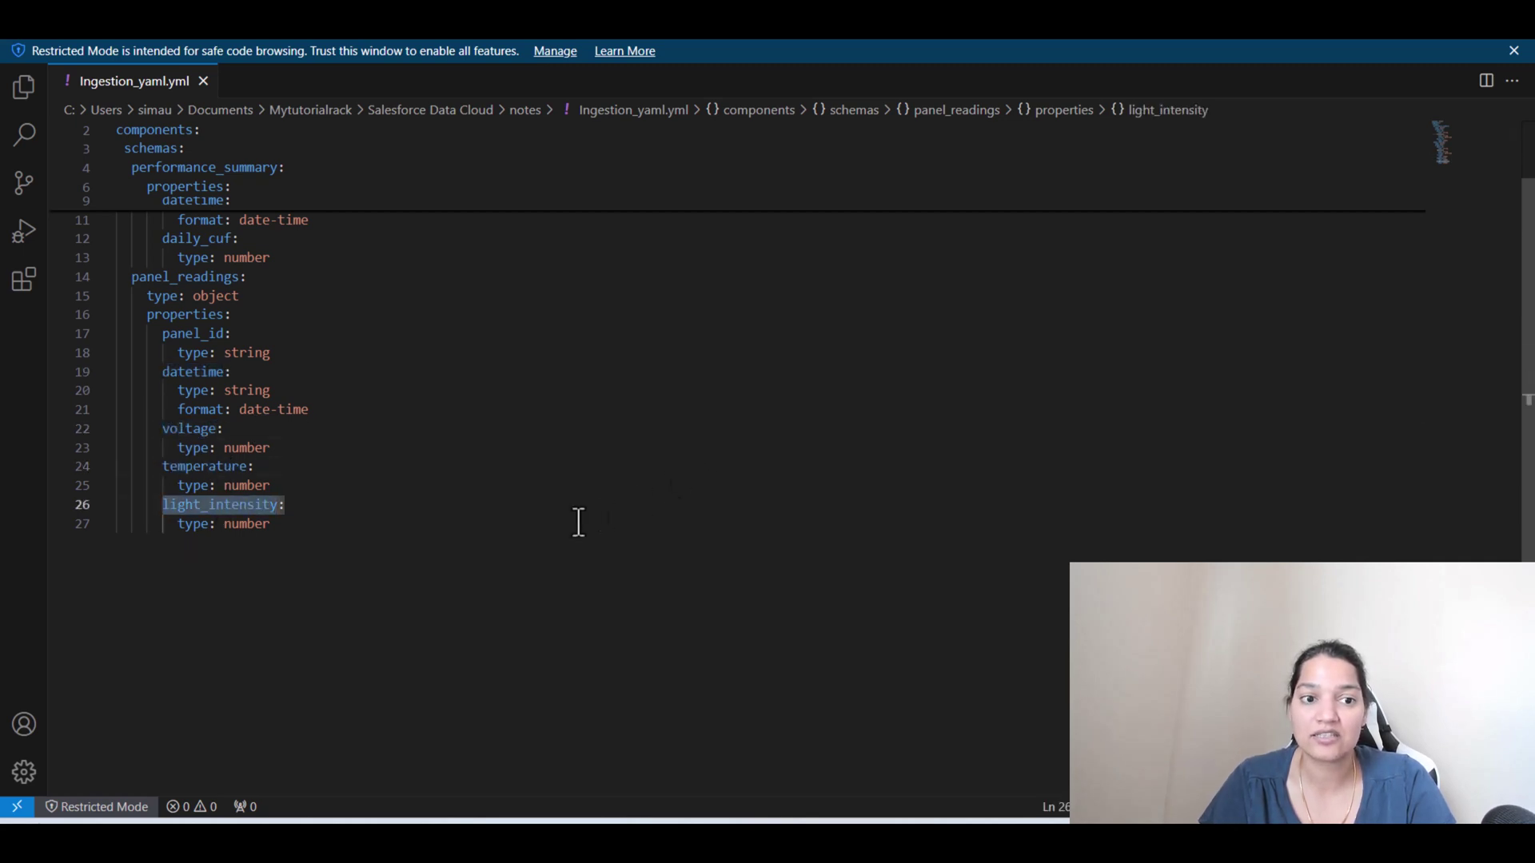
pyautogui.moveTo(579, 523); pyautogui.dragTo(93, 110)
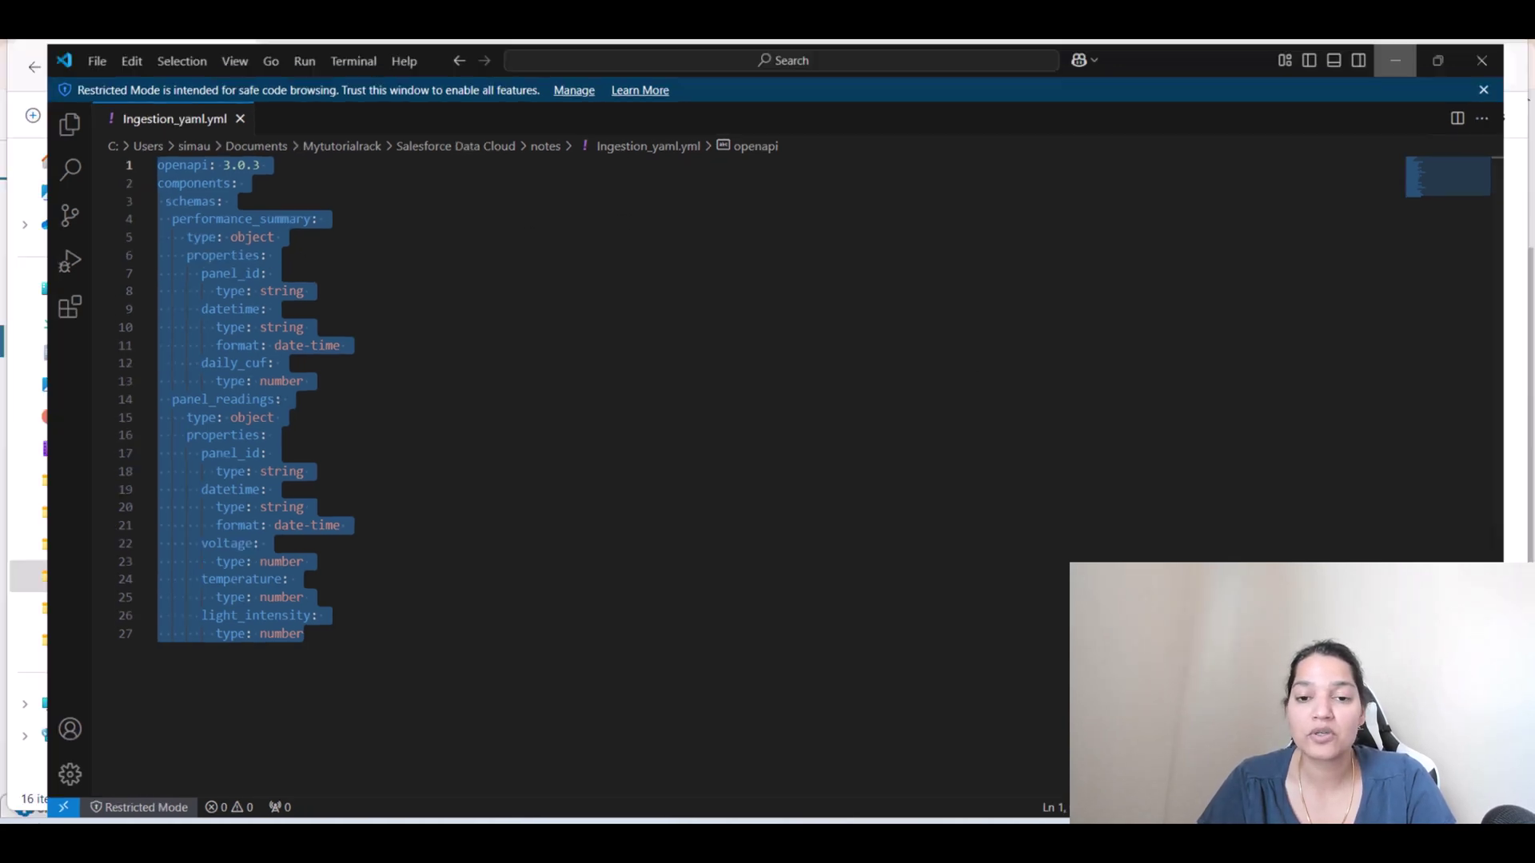
# - Upload Ingestion_yaml as TestIngestion's schema, preview panel_readings' five fields, and save it
pyautogui.hotkey('alt', 'Tab')
pyautogui.hotkey('alt', 'Tab')
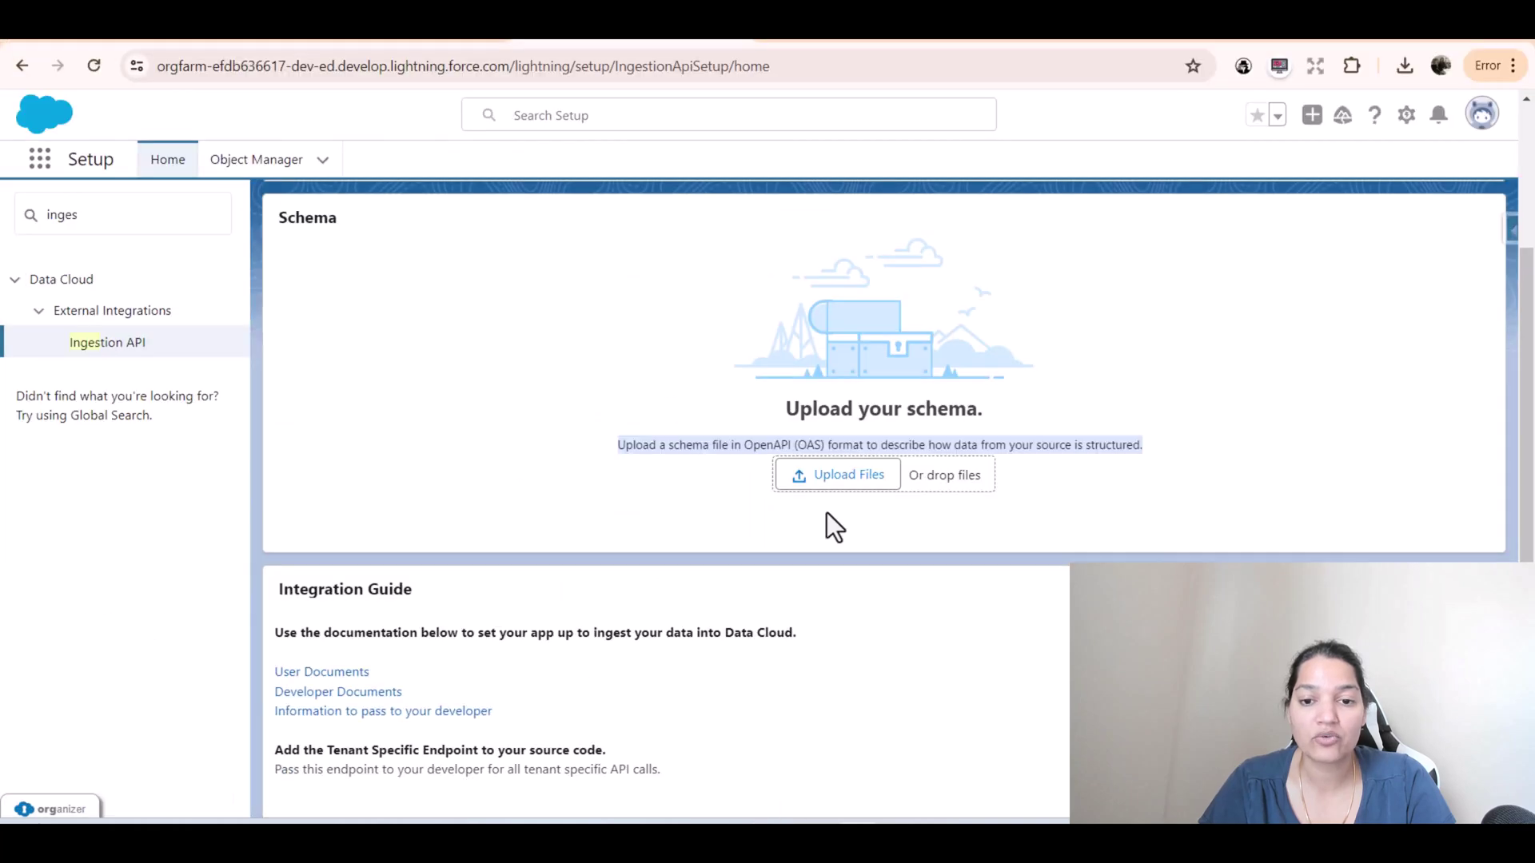
pyautogui.scroll(1, 580, 491)
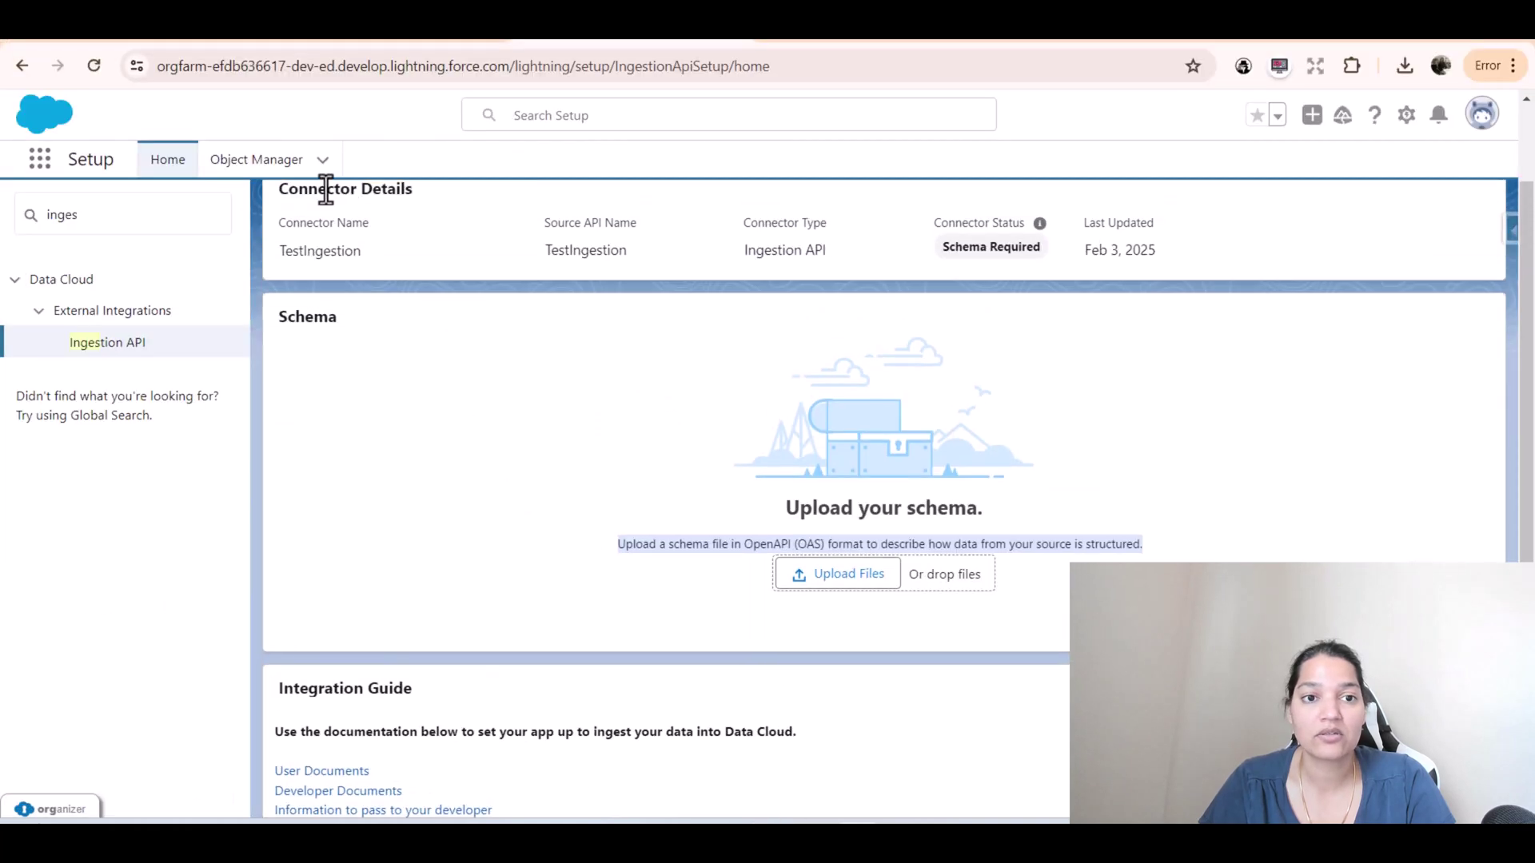
pyautogui.click(855, 578)
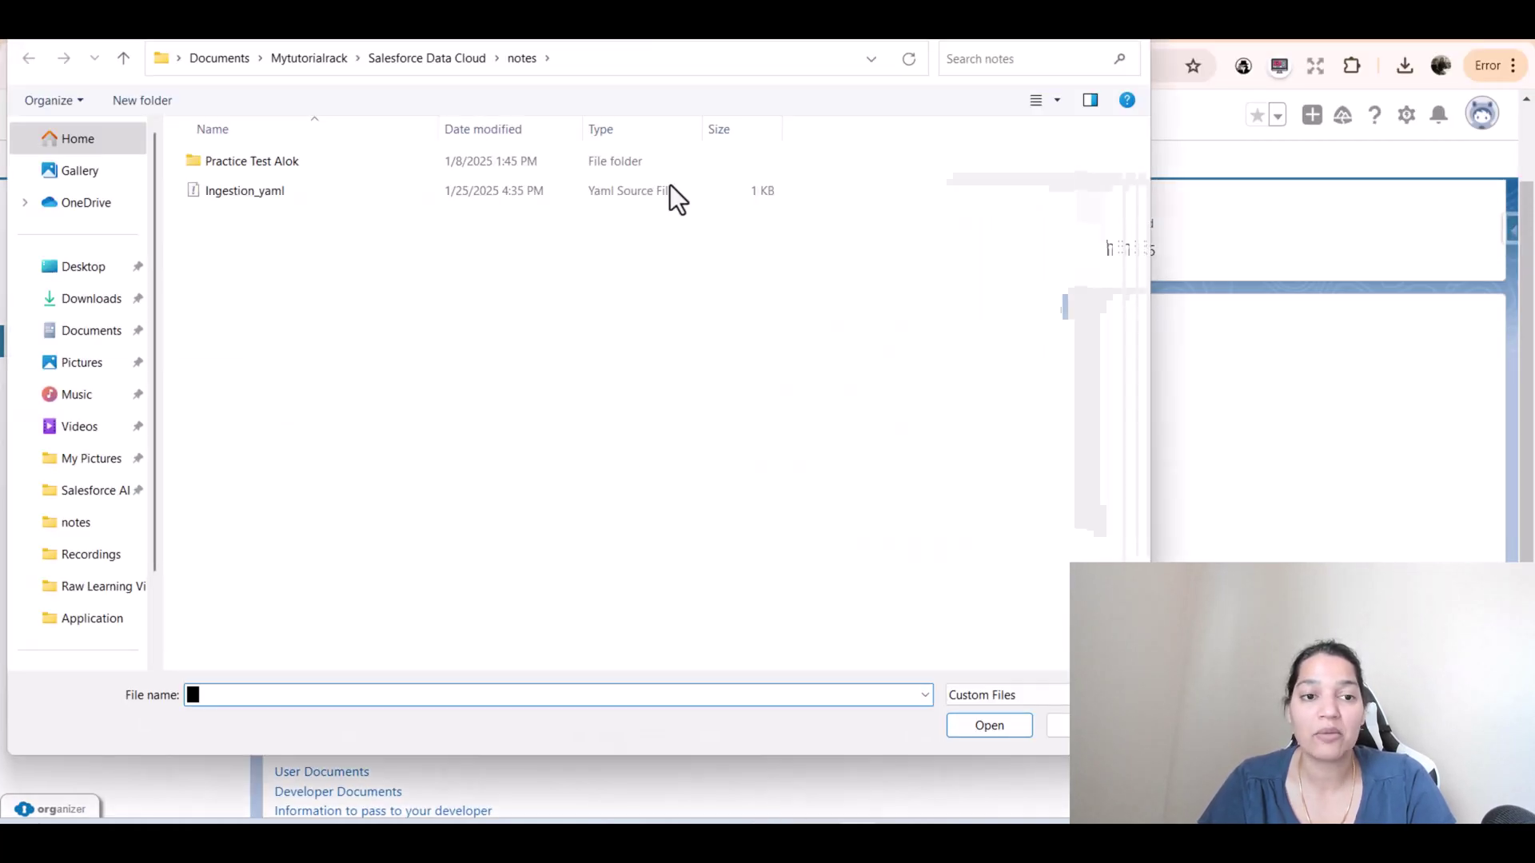
pyautogui.doubleClick(250, 195)
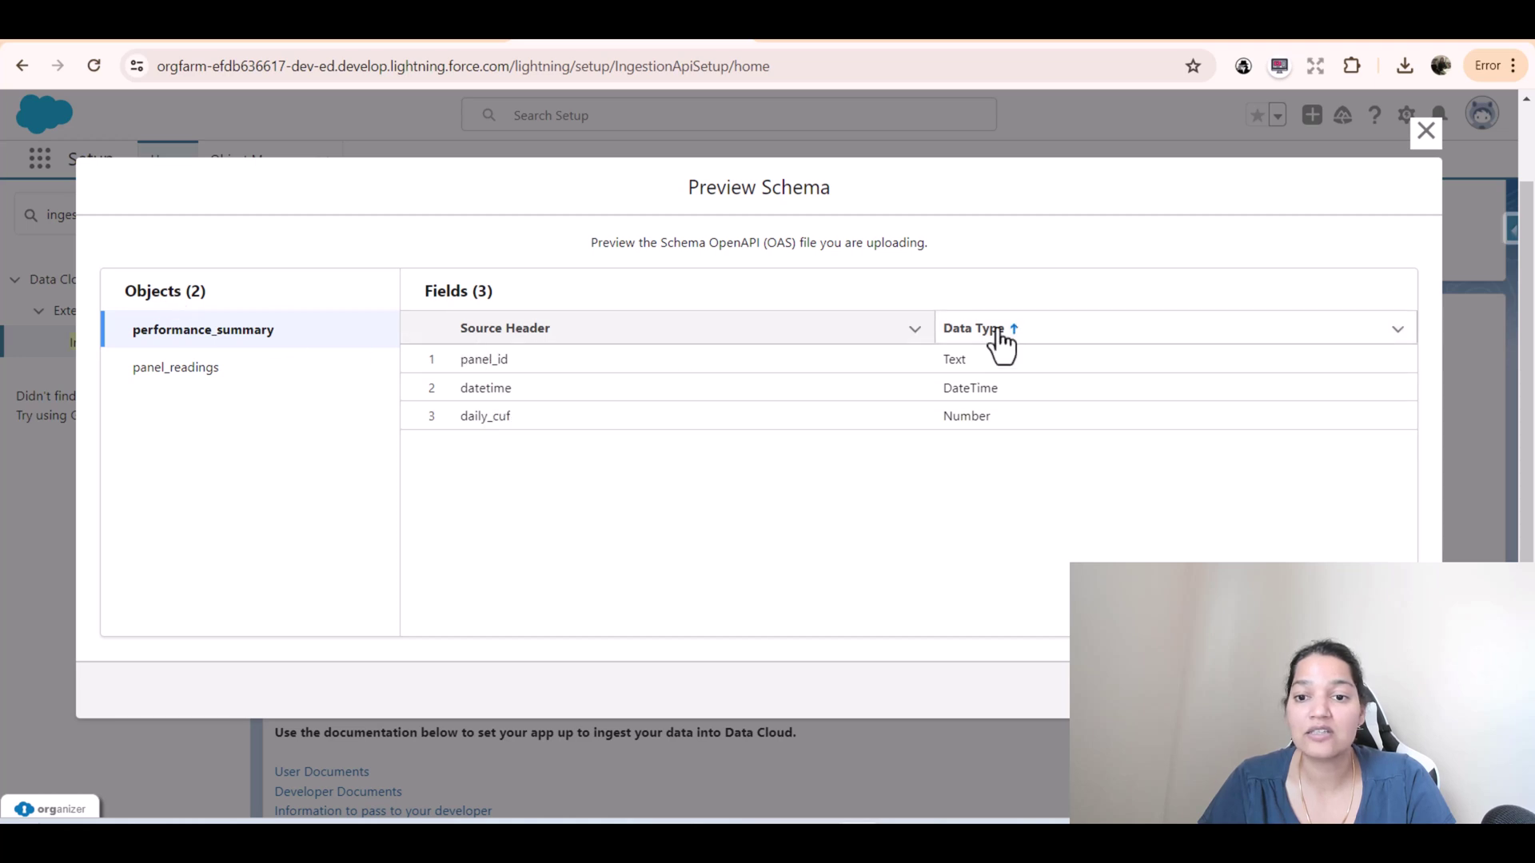
pyautogui.click(193, 372)
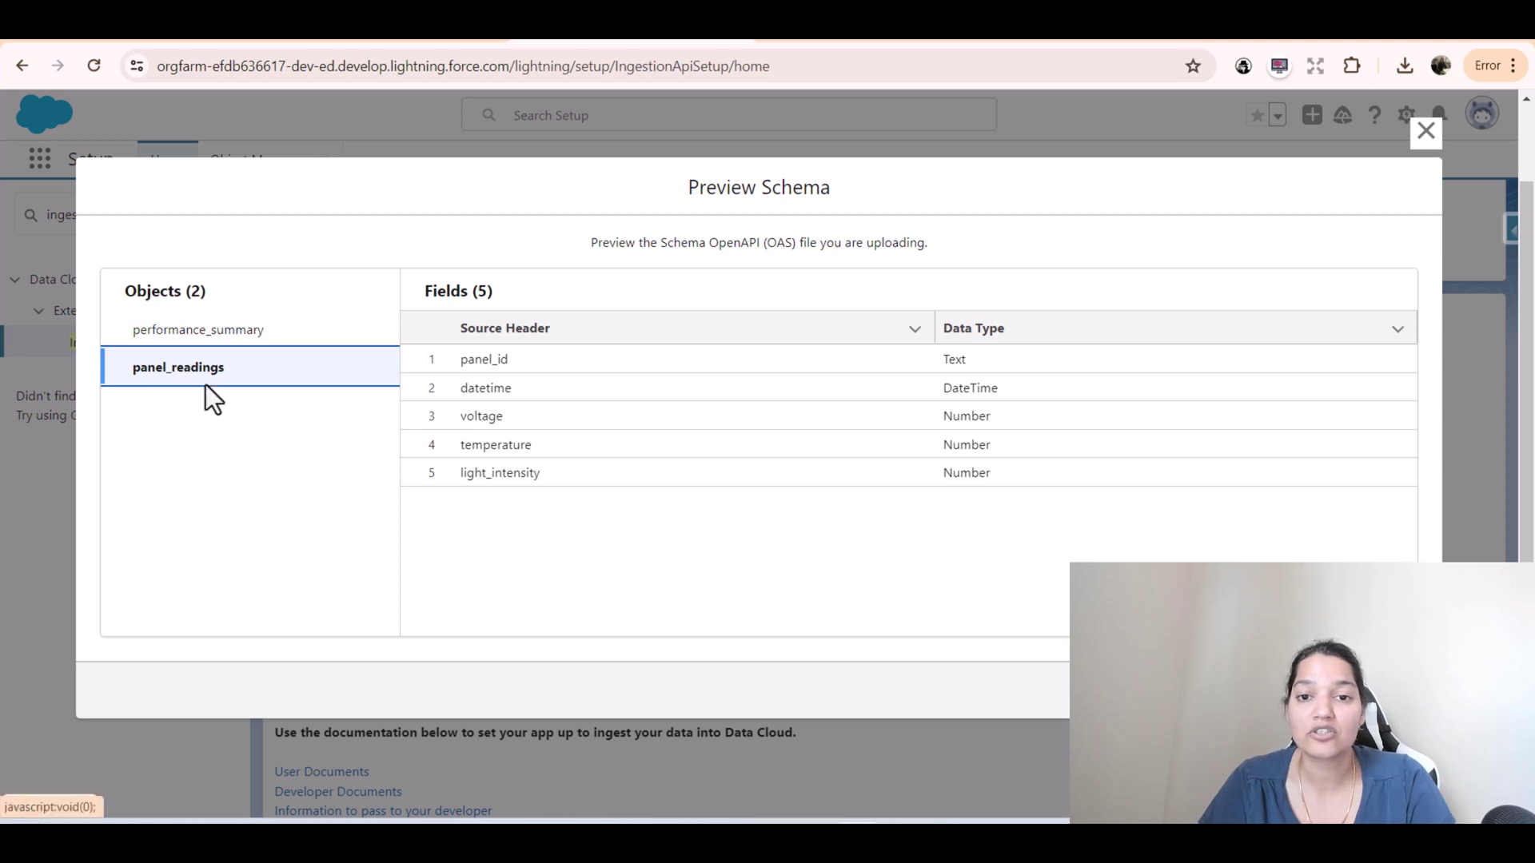
pyautogui.click(1395, 691)
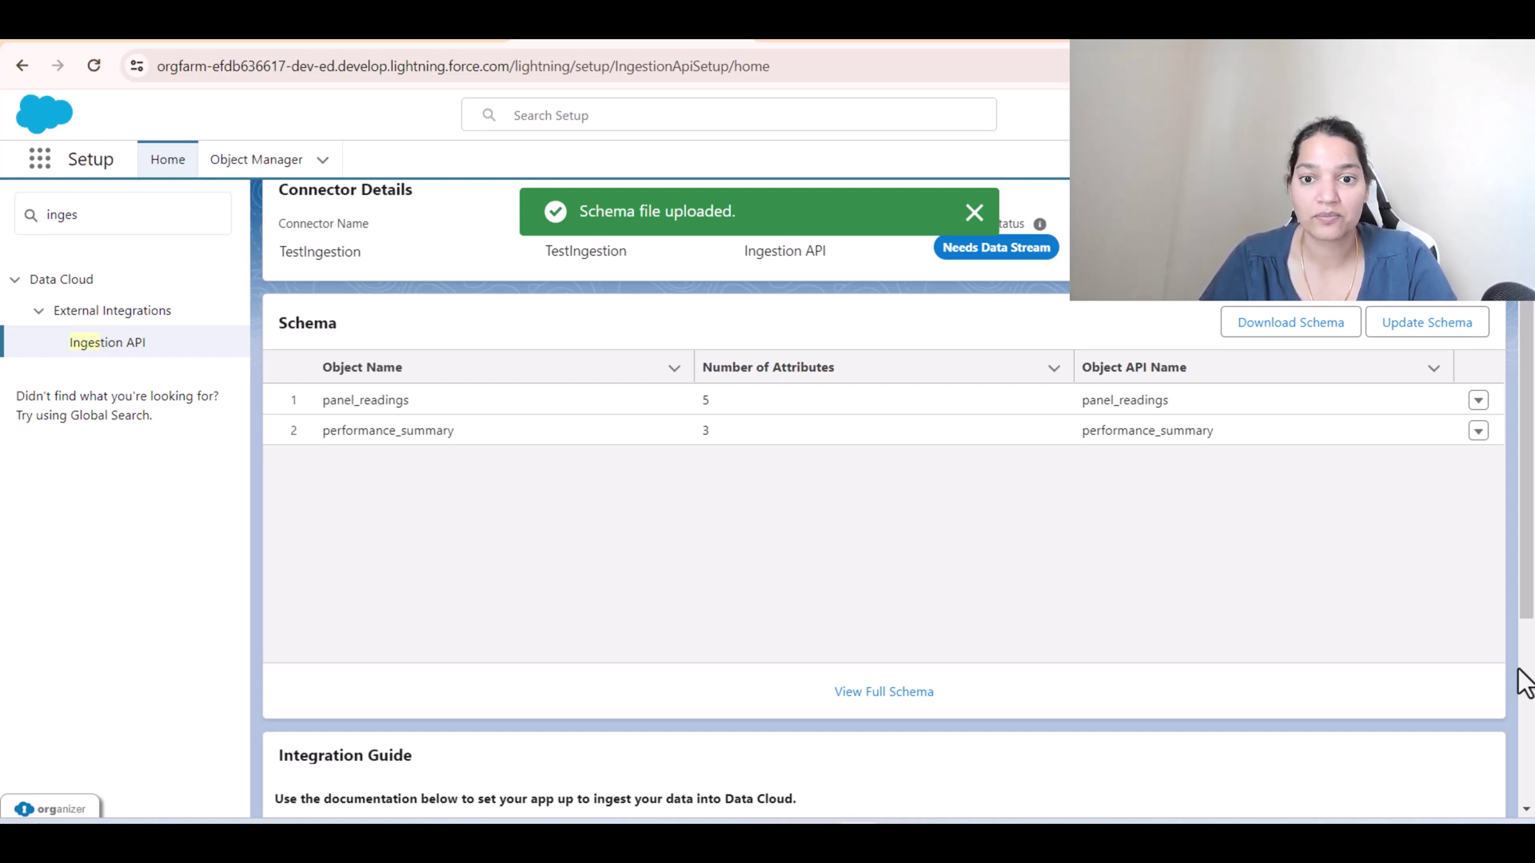
# - Dismiss the schema-uploaded notice and launch the Data Cloud app from the App Launcher
pyautogui.scroll(2, 778, 555)
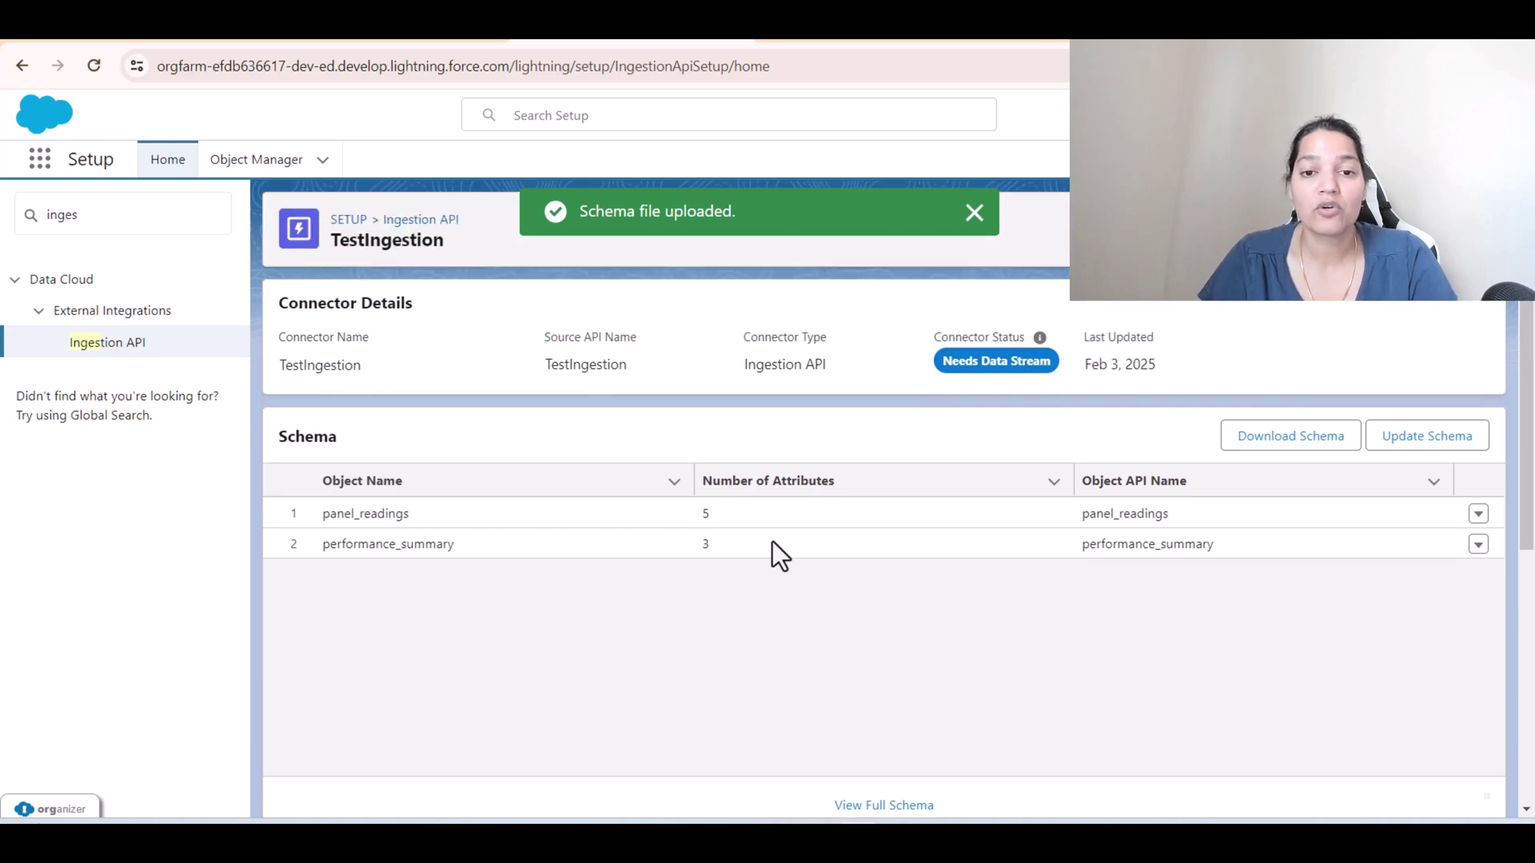
pyautogui.click(975, 215)
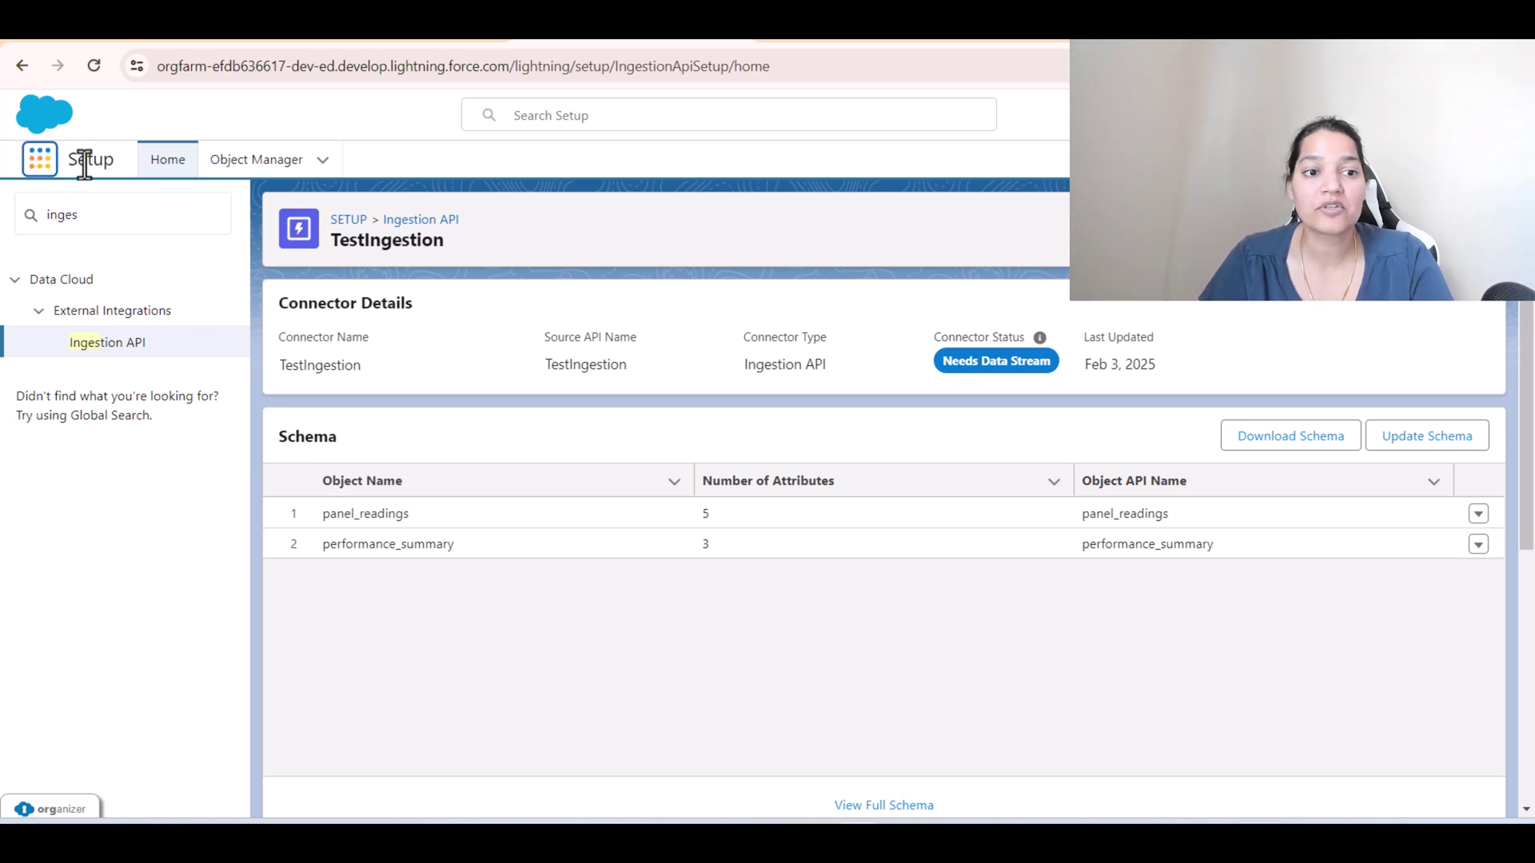
pyautogui.click(46, 167)
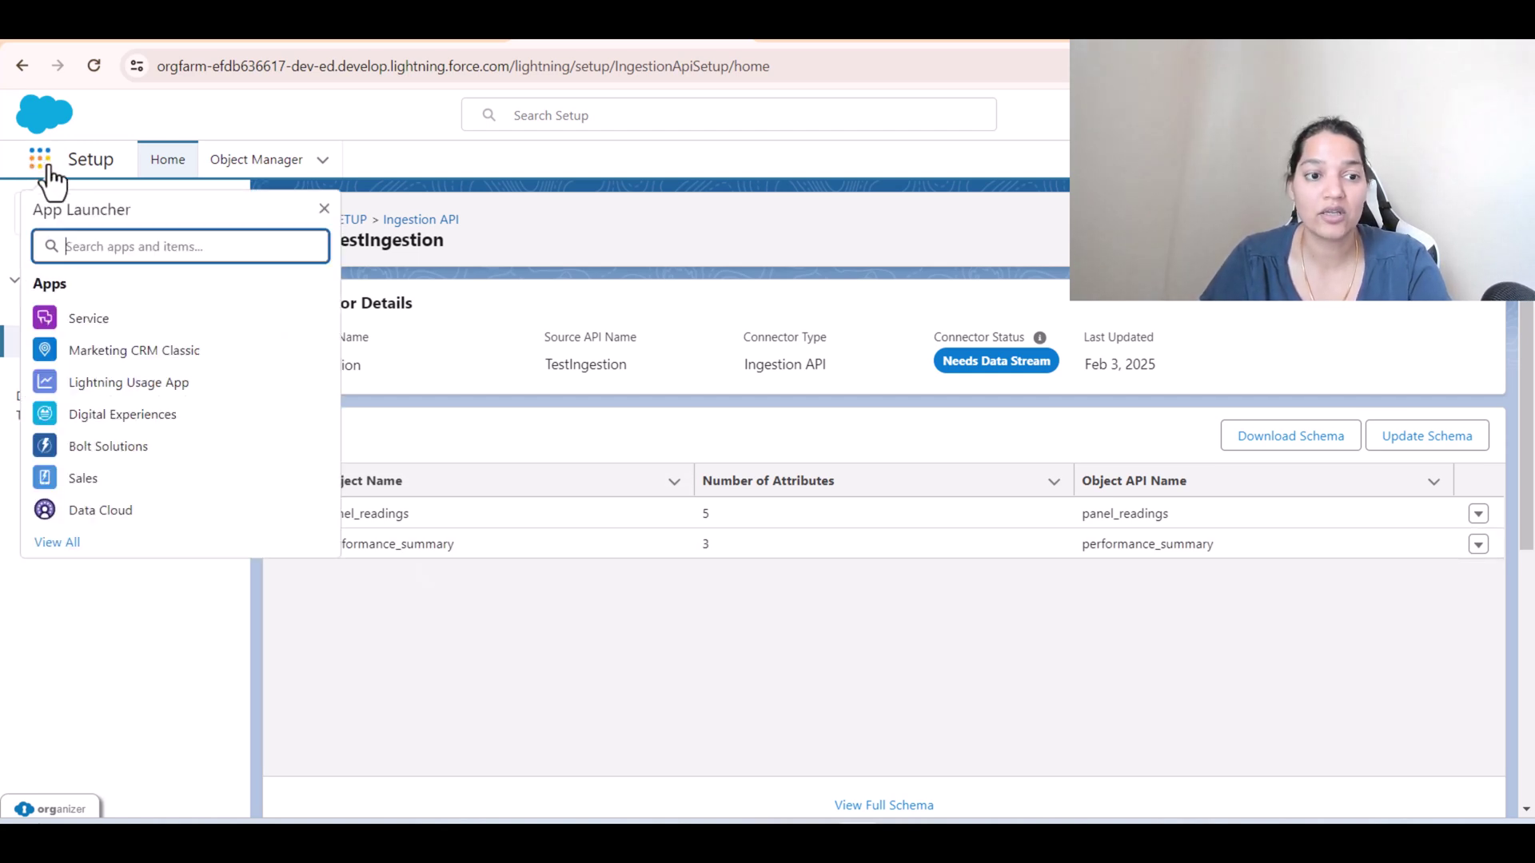
pyautogui.write('Data')
pyautogui.click(104, 324)
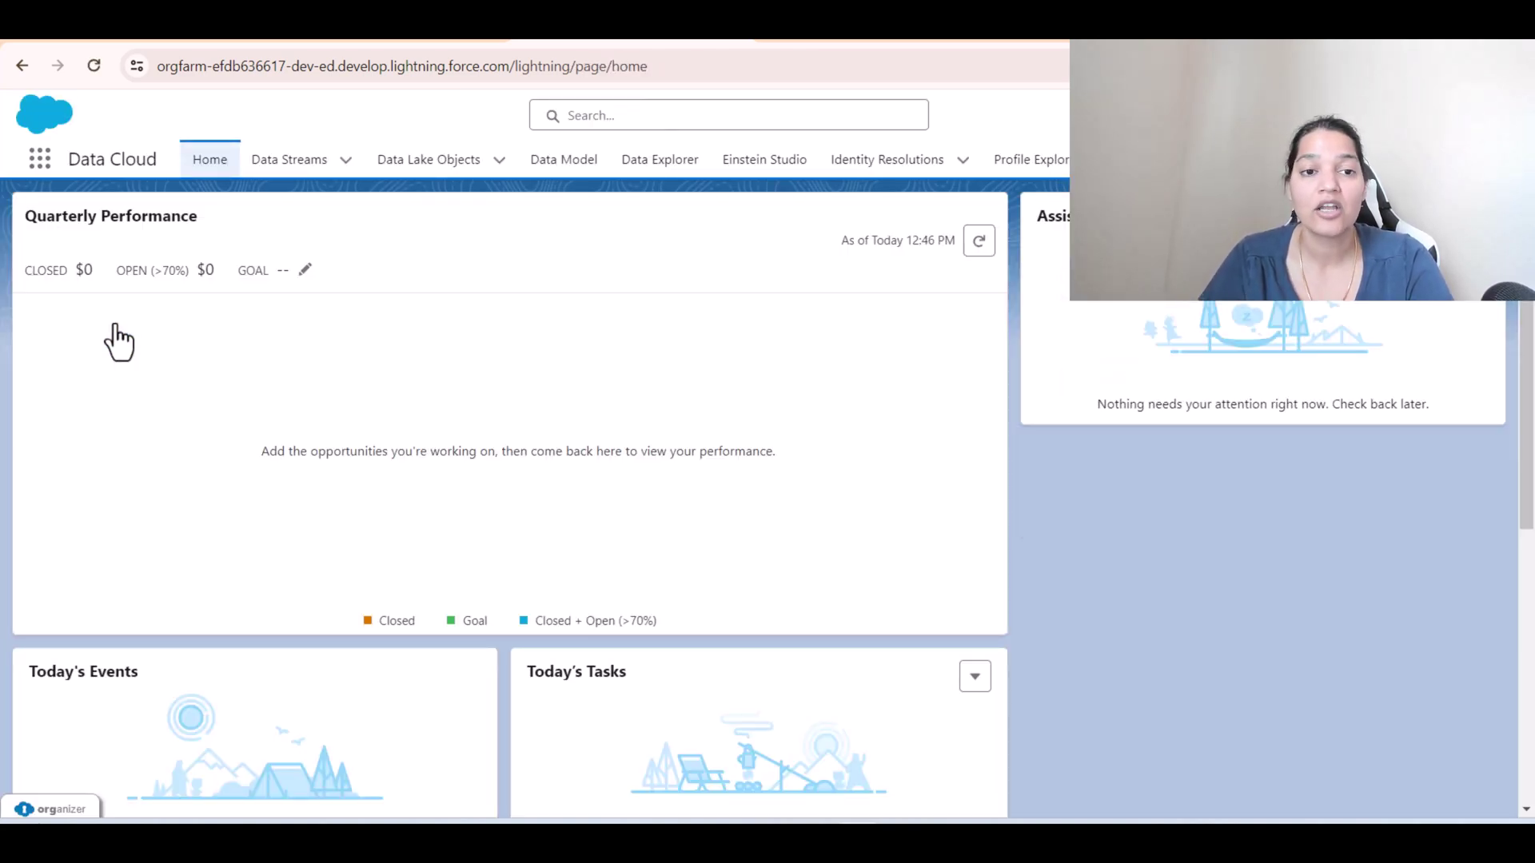
# - Start an Ingestion API data stream from TestIngestion with both panel_readings and performance_summary selected
pyautogui.click(291, 161)
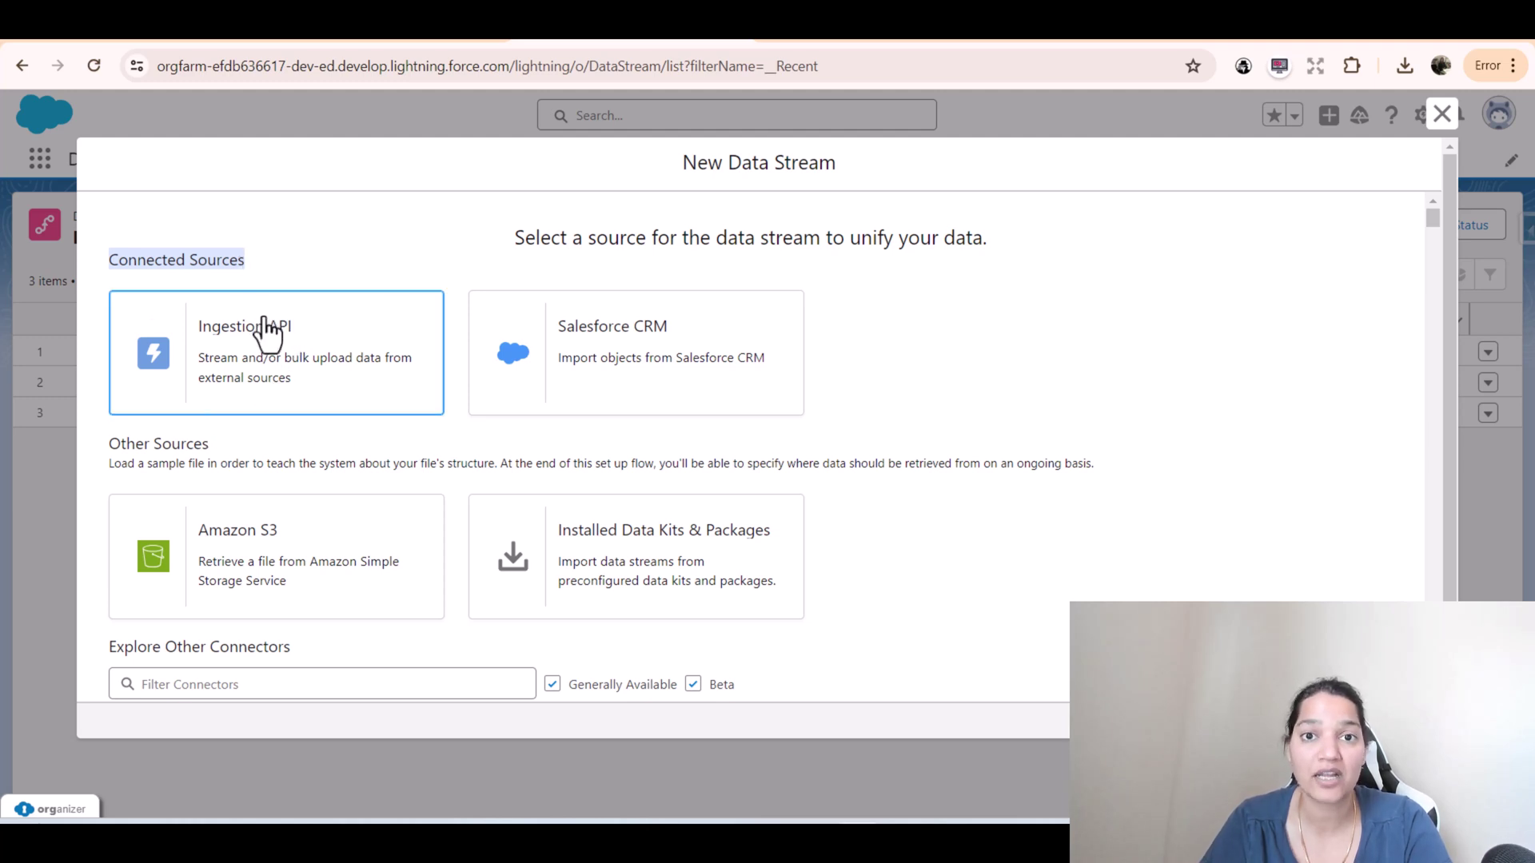
pyautogui.click(232, 369)
pyautogui.click(1359, 710)
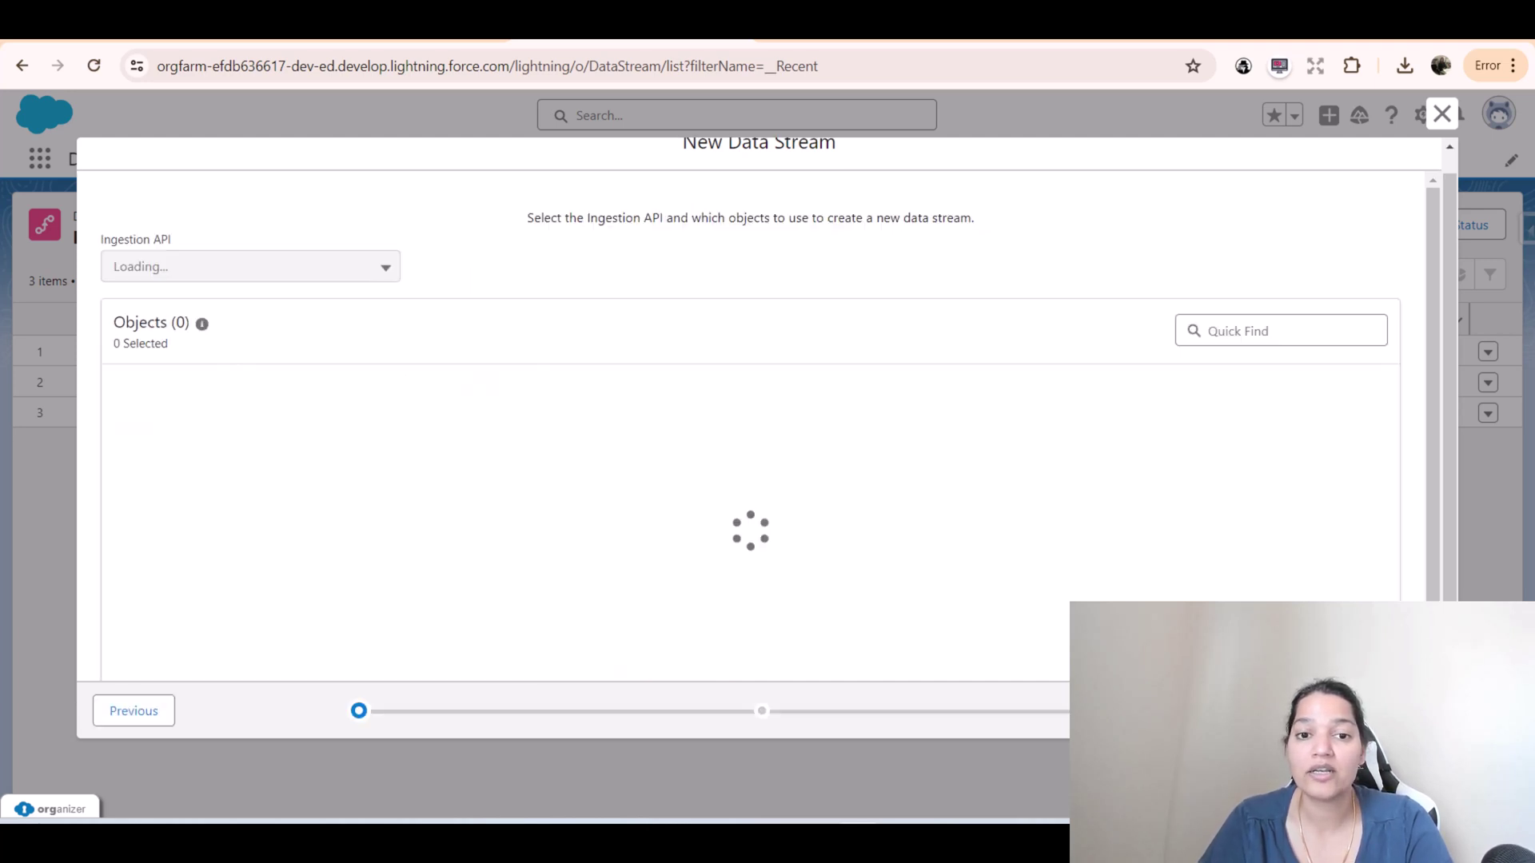
pyautogui.moveTo(201, 328)
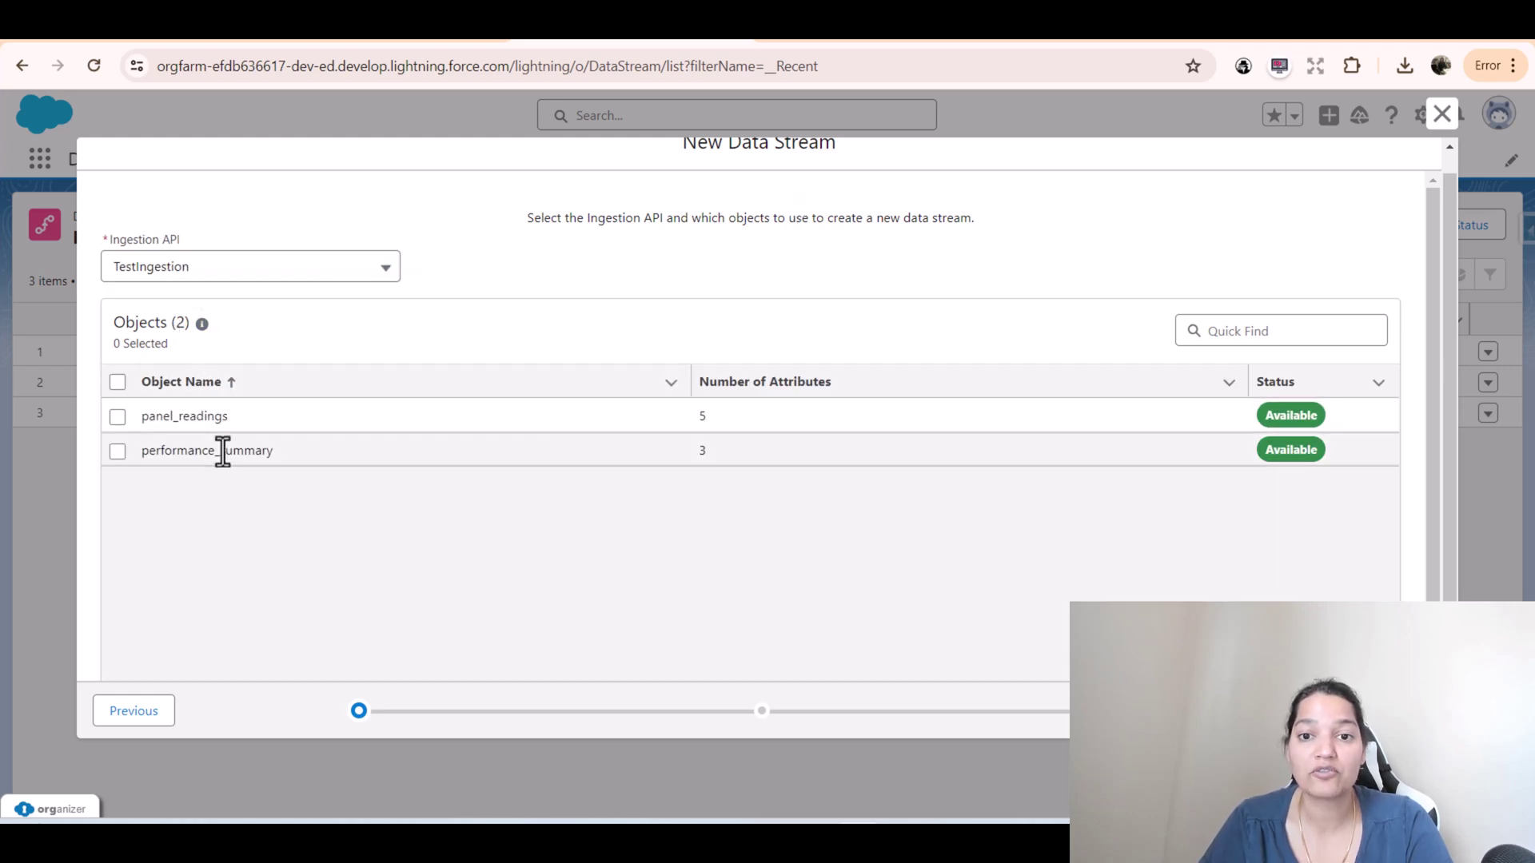
pyautogui.moveTo(528, 221); pyautogui.dragTo(968, 219)
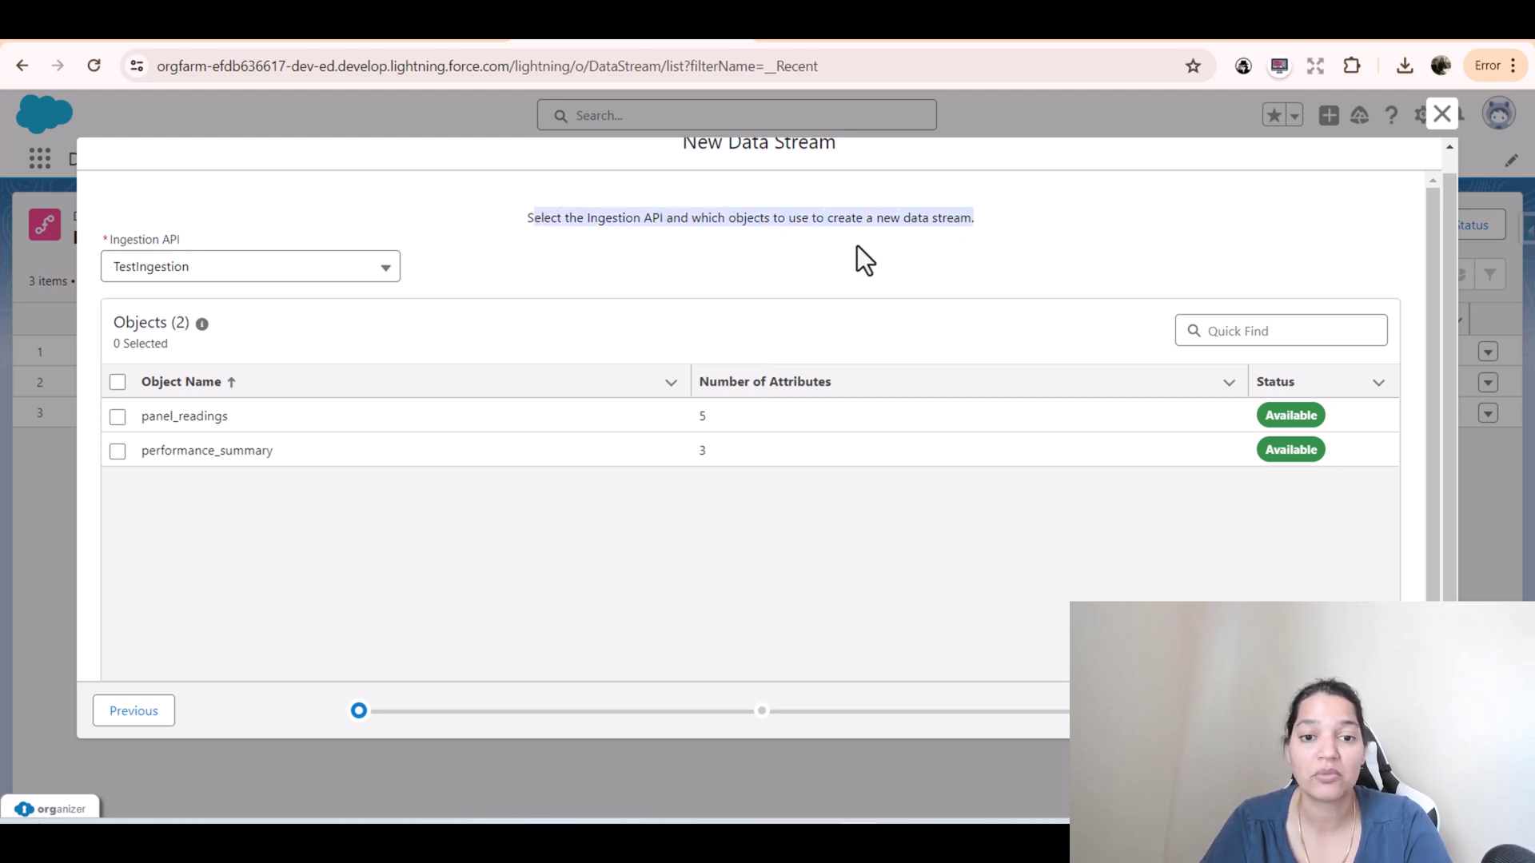
pyautogui.click(120, 382)
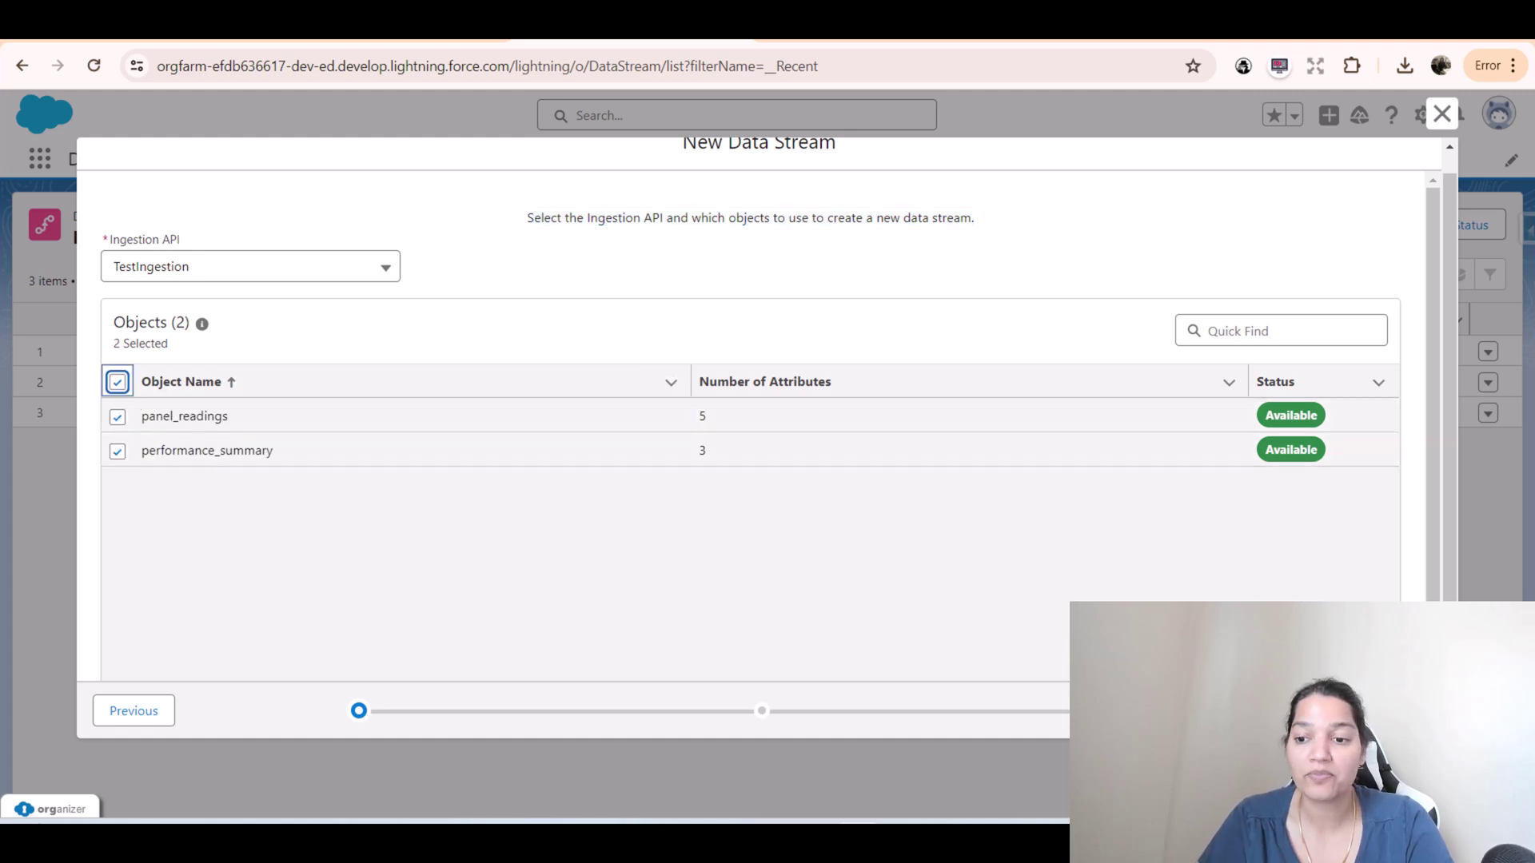
pyautogui.click(1395, 711)
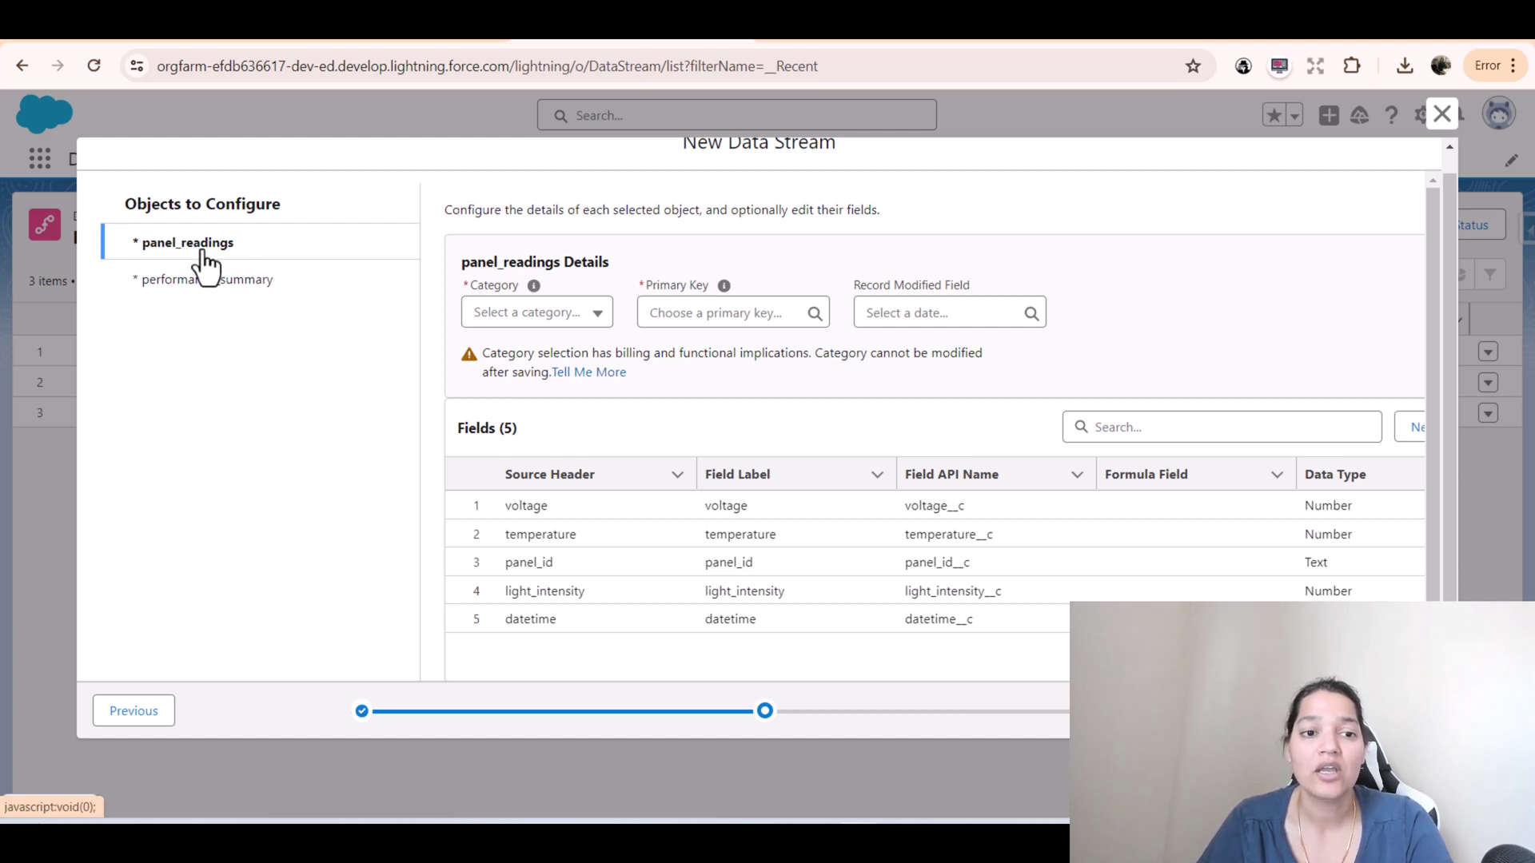
# - Give panel_readings Engagement category, panel_id primary key and datetime event time field
pyautogui.click(590, 314)
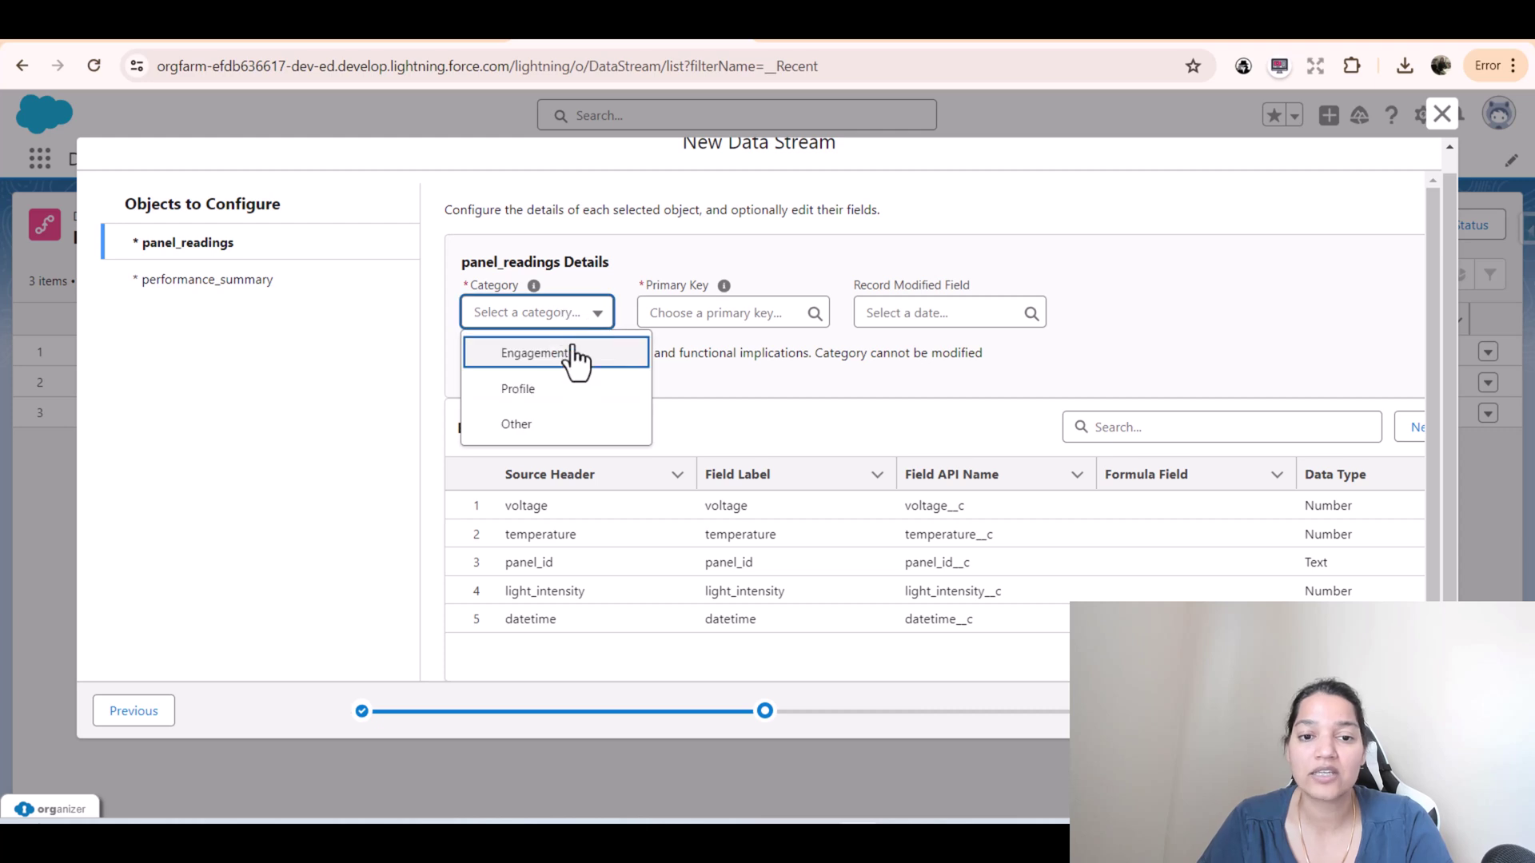
pyautogui.click(574, 356)
pyautogui.click(687, 310)
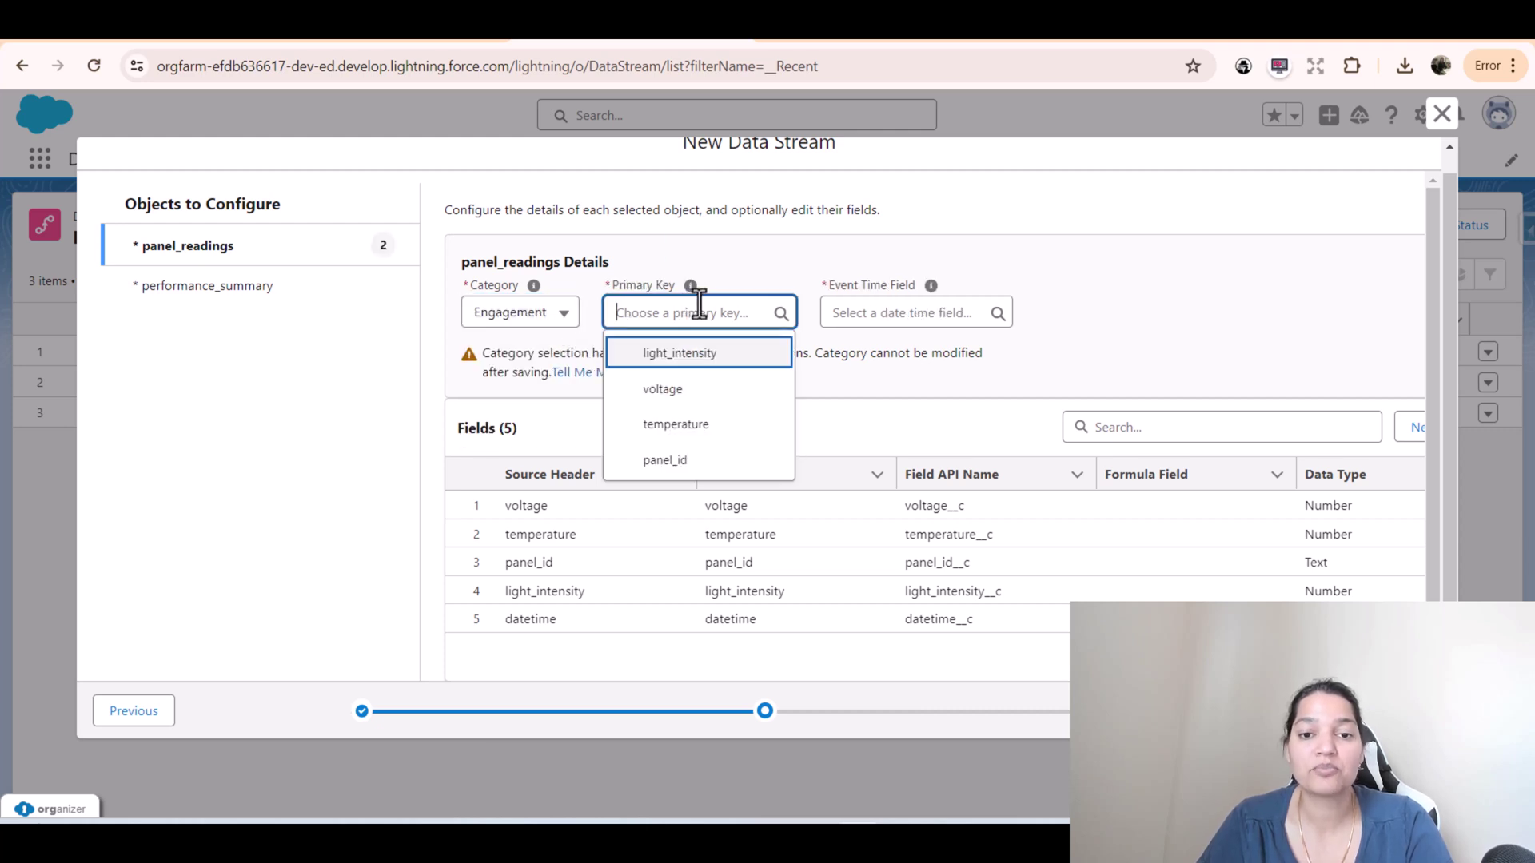
pyautogui.click(717, 462)
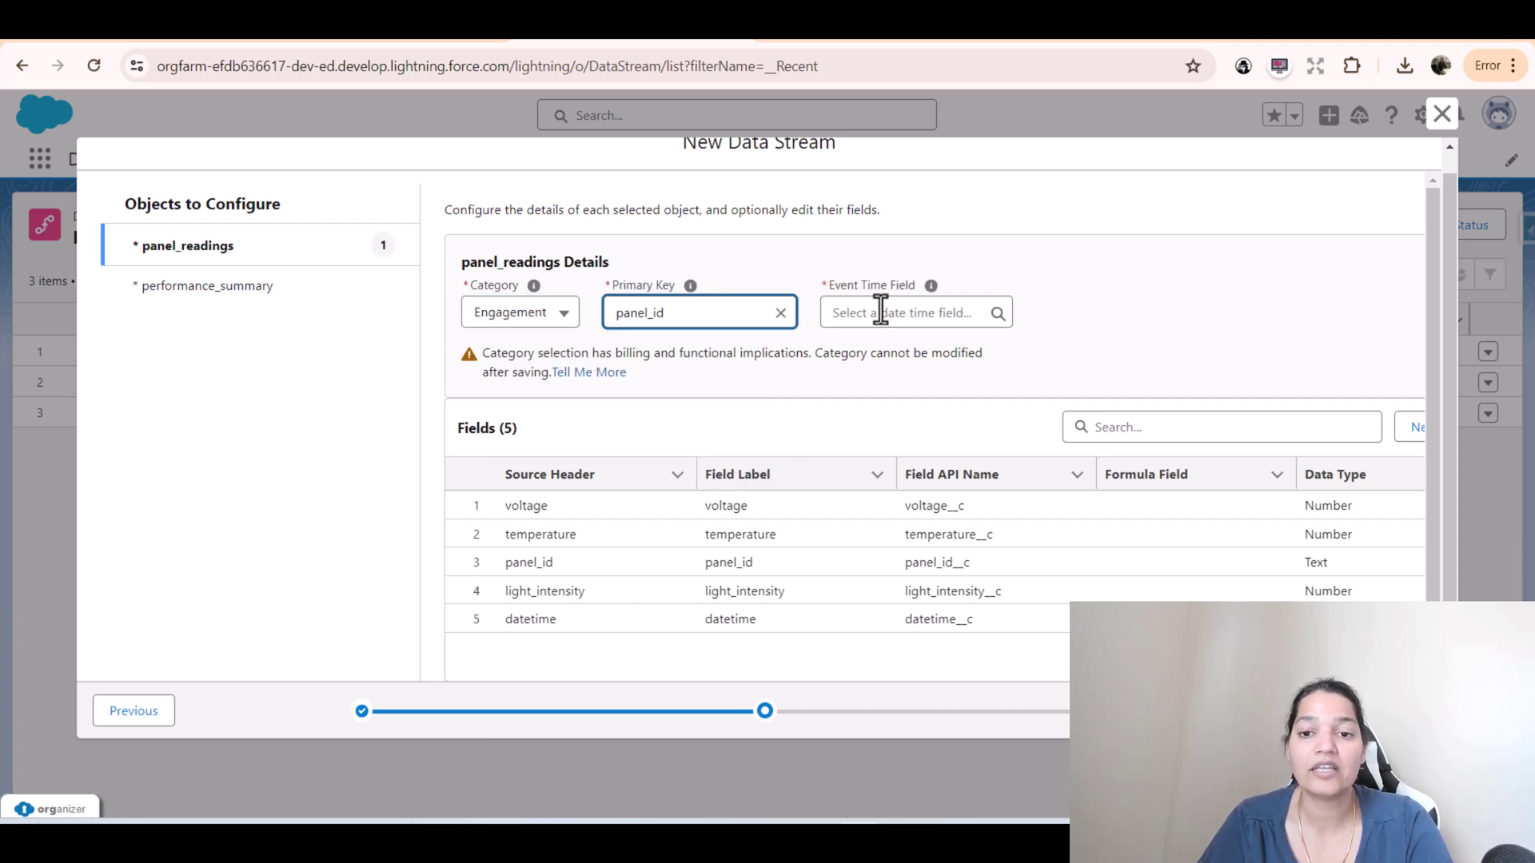
pyautogui.click(880, 310)
pyautogui.click(894, 363)
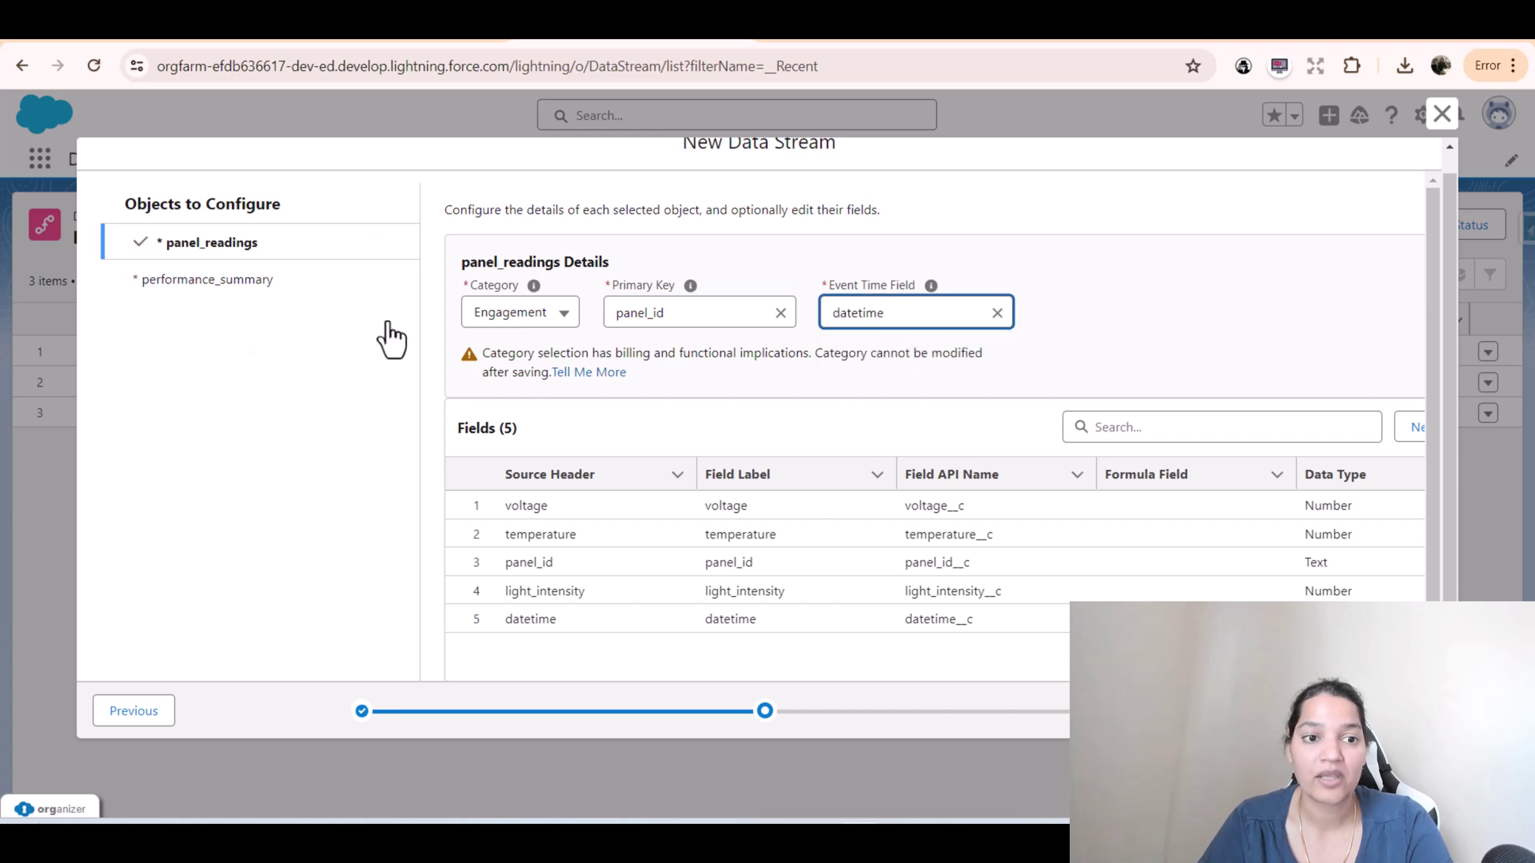
# - Configure performance_summary with Engagement, panel_id and datetime too, then deploy both streams
pyautogui.click(217, 281)
pyautogui.click(582, 316)
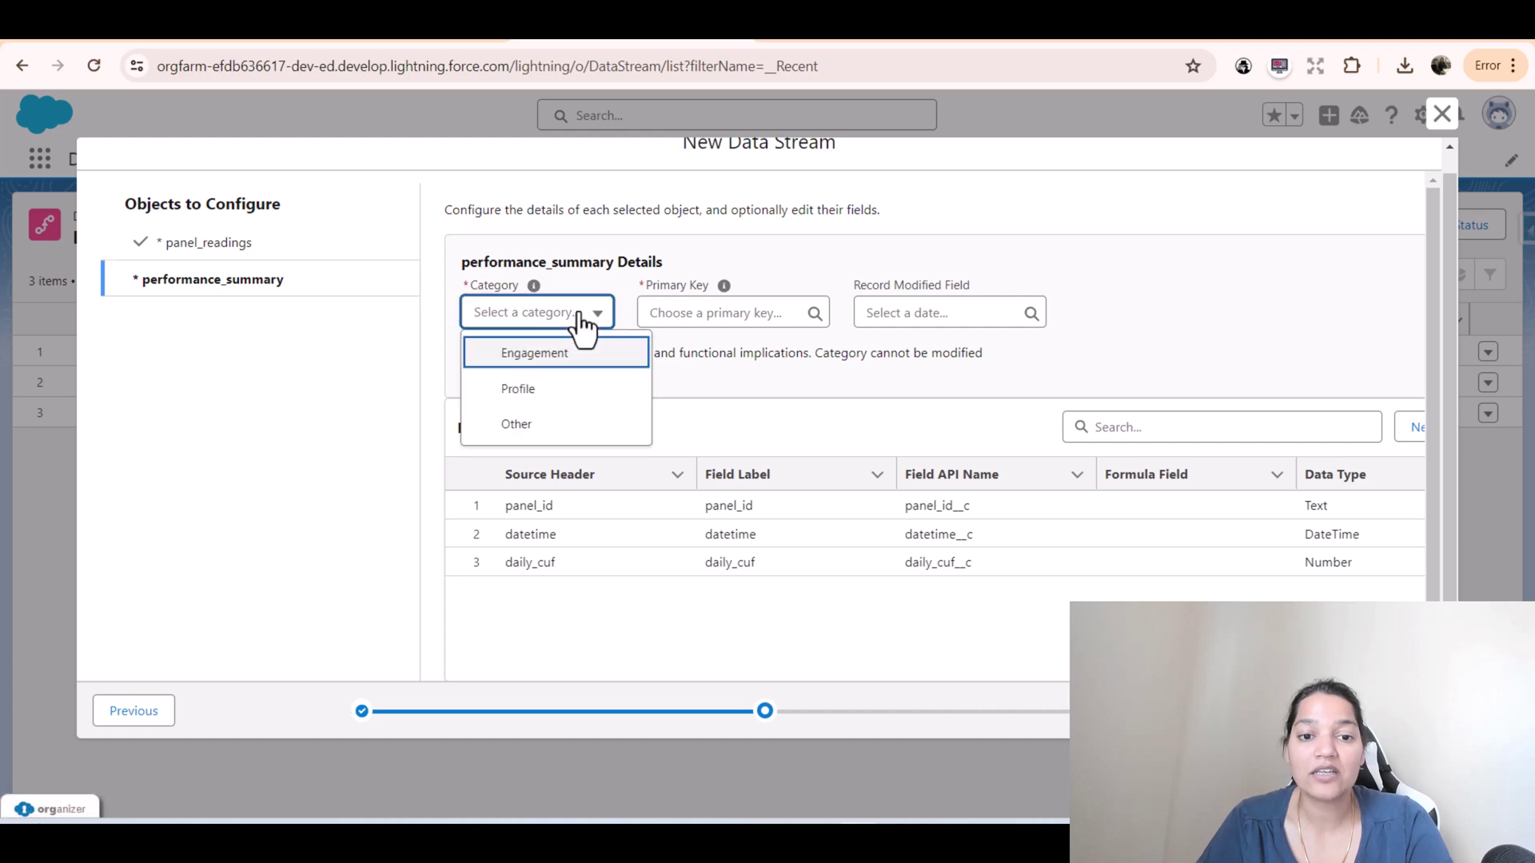
pyautogui.click(557, 356)
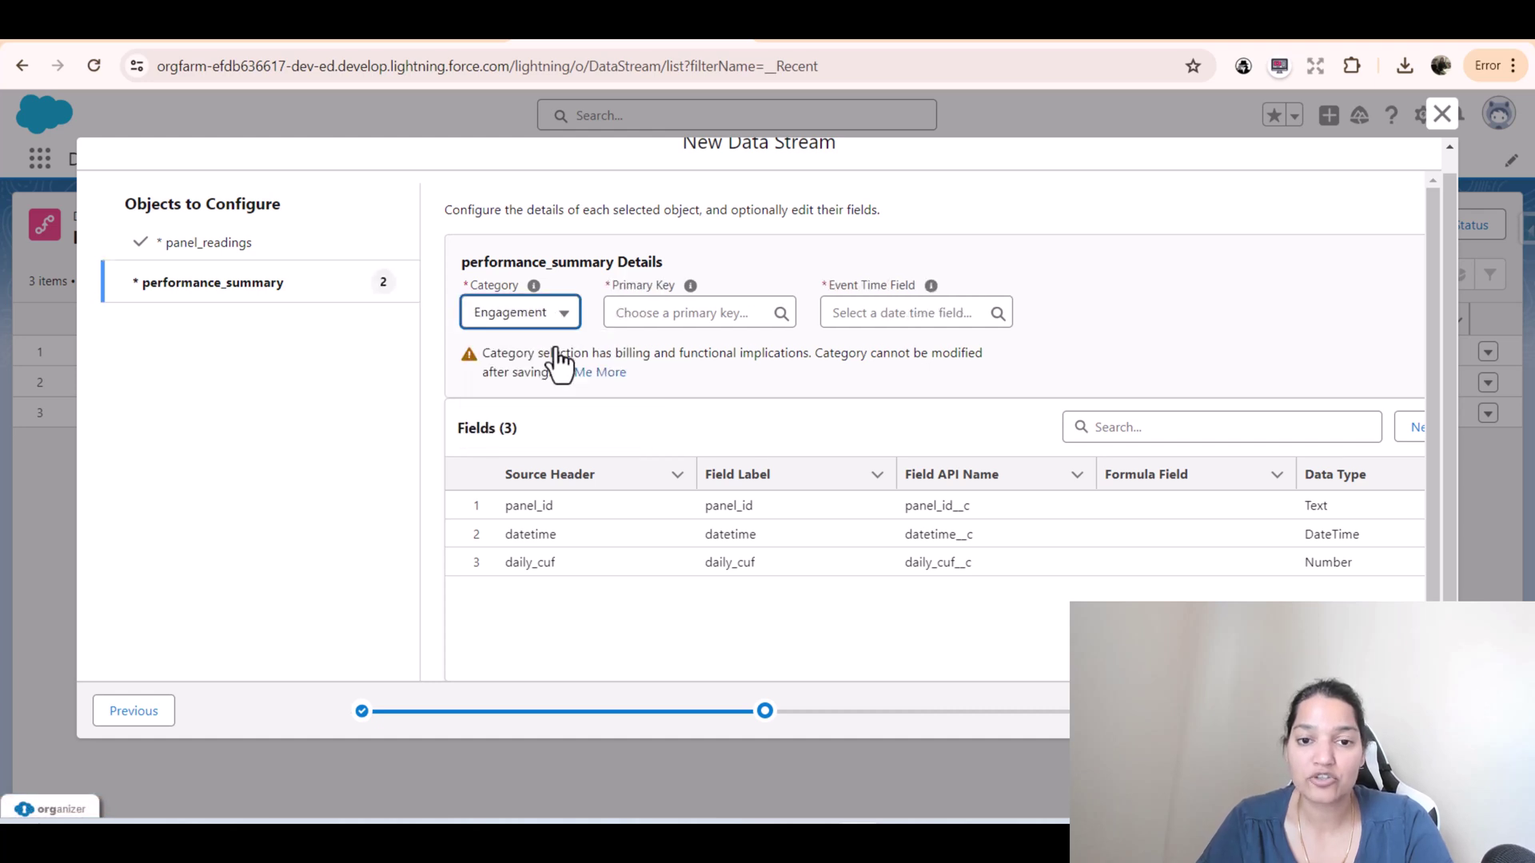
pyautogui.click(696, 312)
pyautogui.click(664, 389)
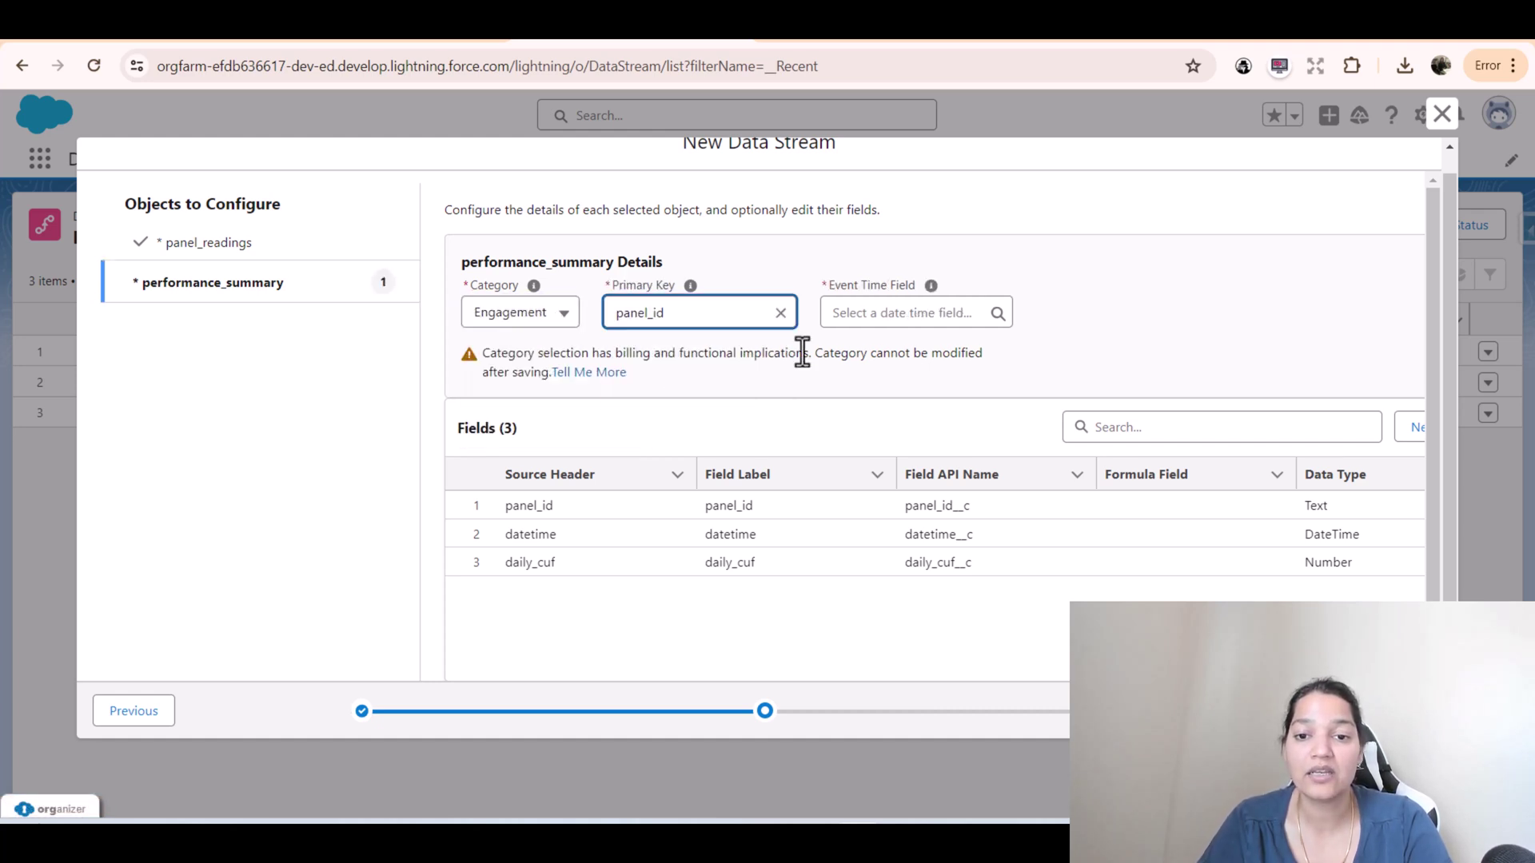
pyautogui.click(894, 311)
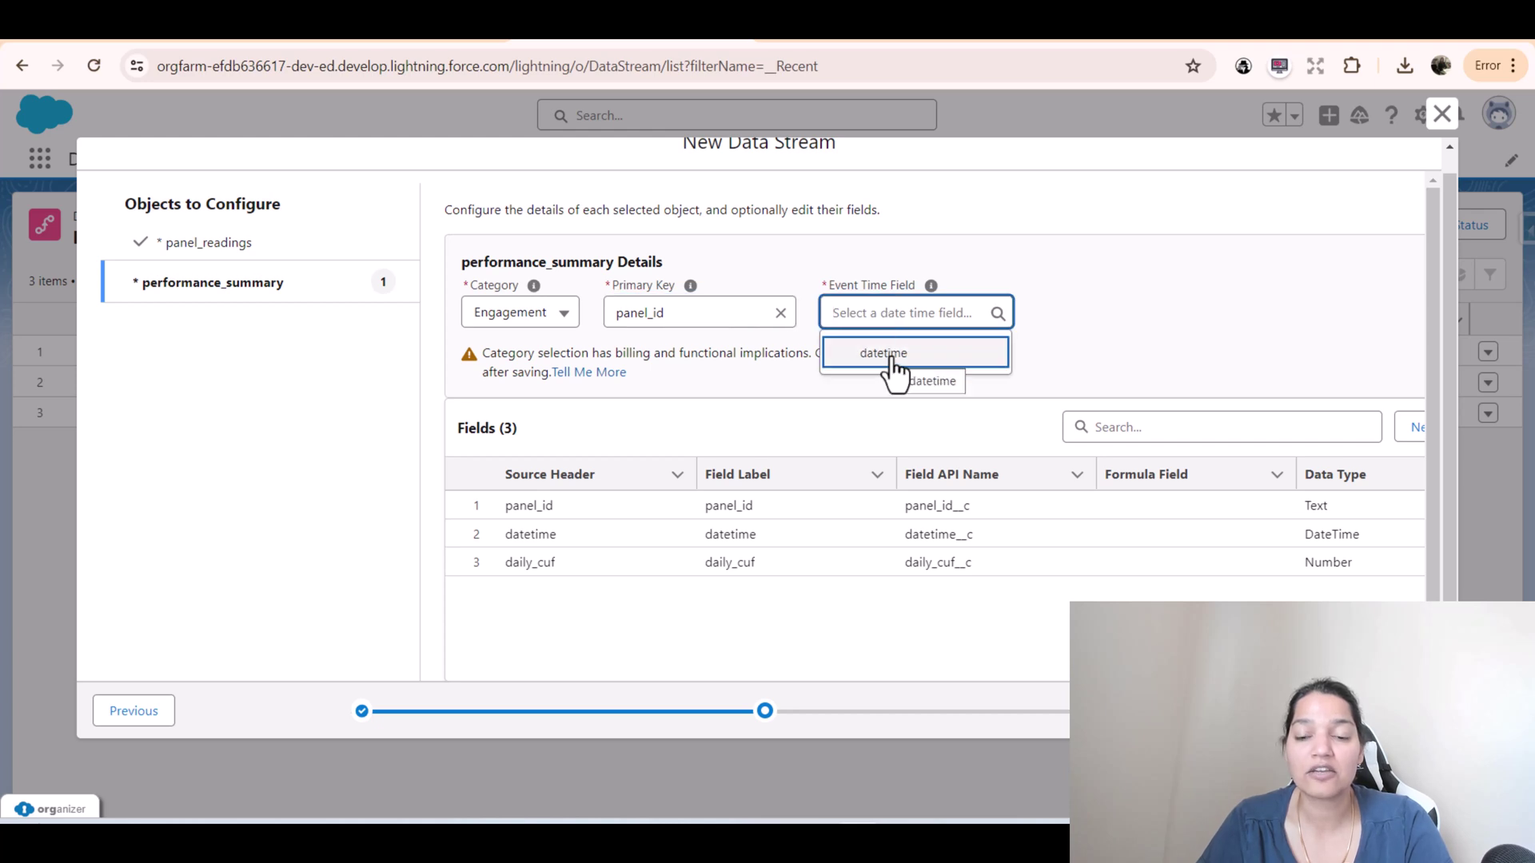
pyautogui.click(891, 366)
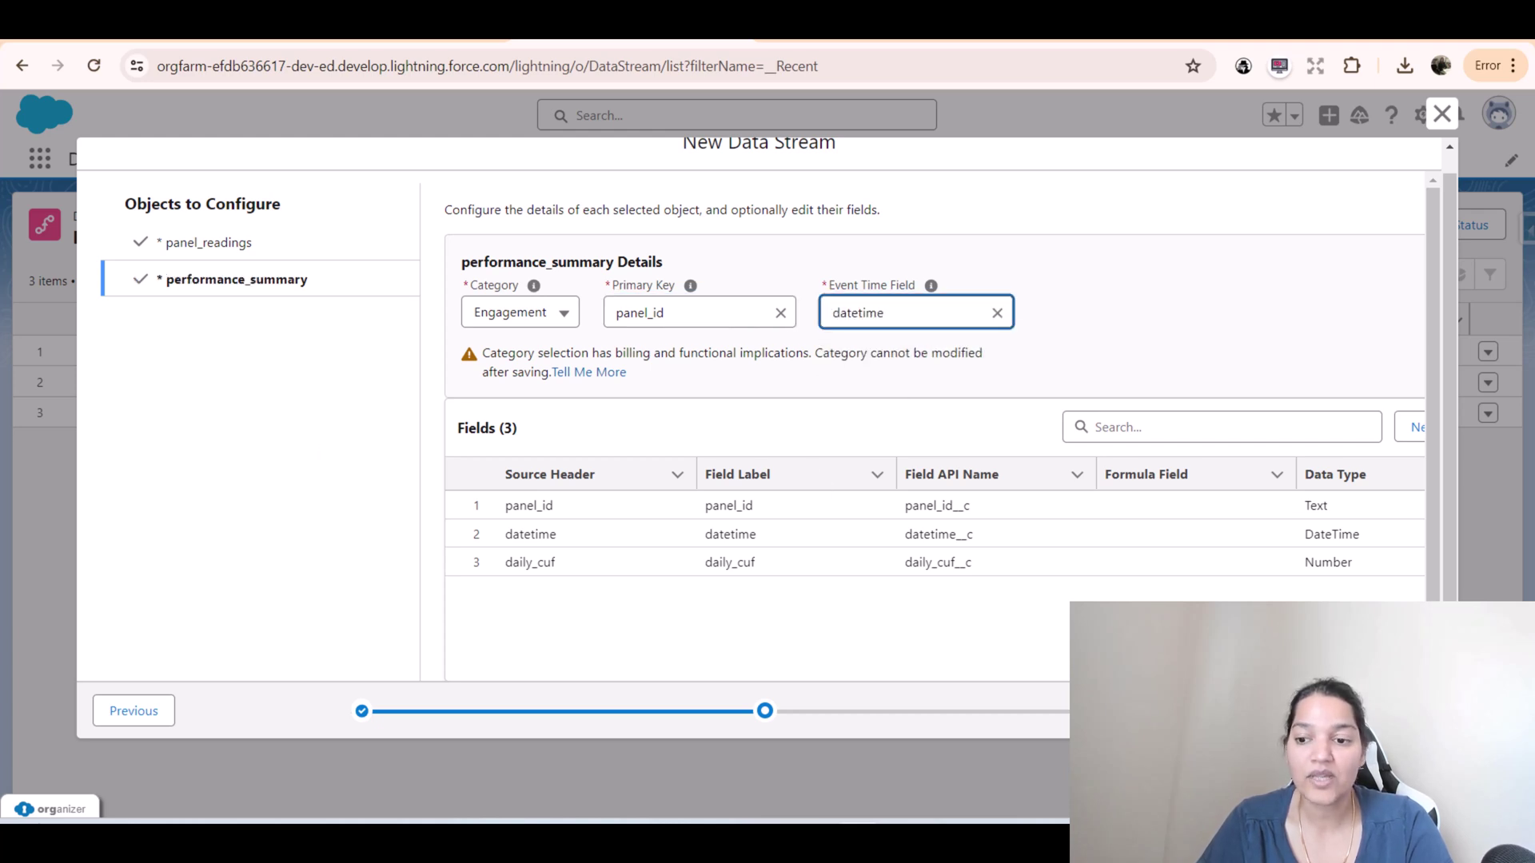
pyautogui.click(1395, 711)
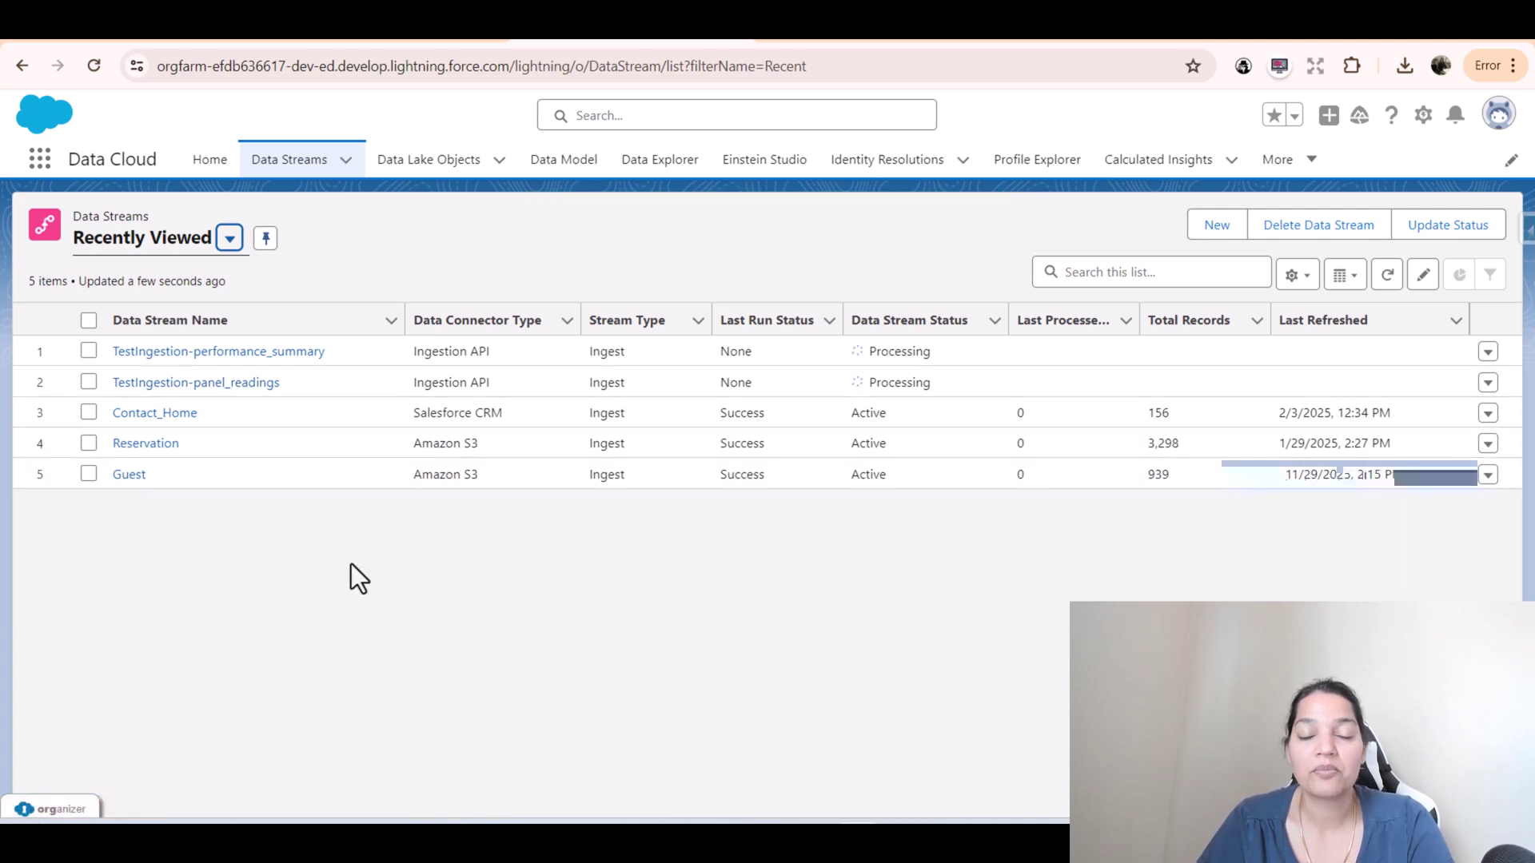
# - Review the two new TestIngestion data lake objects and open TestIngestion-performance_summary
pyautogui.click(422, 174)
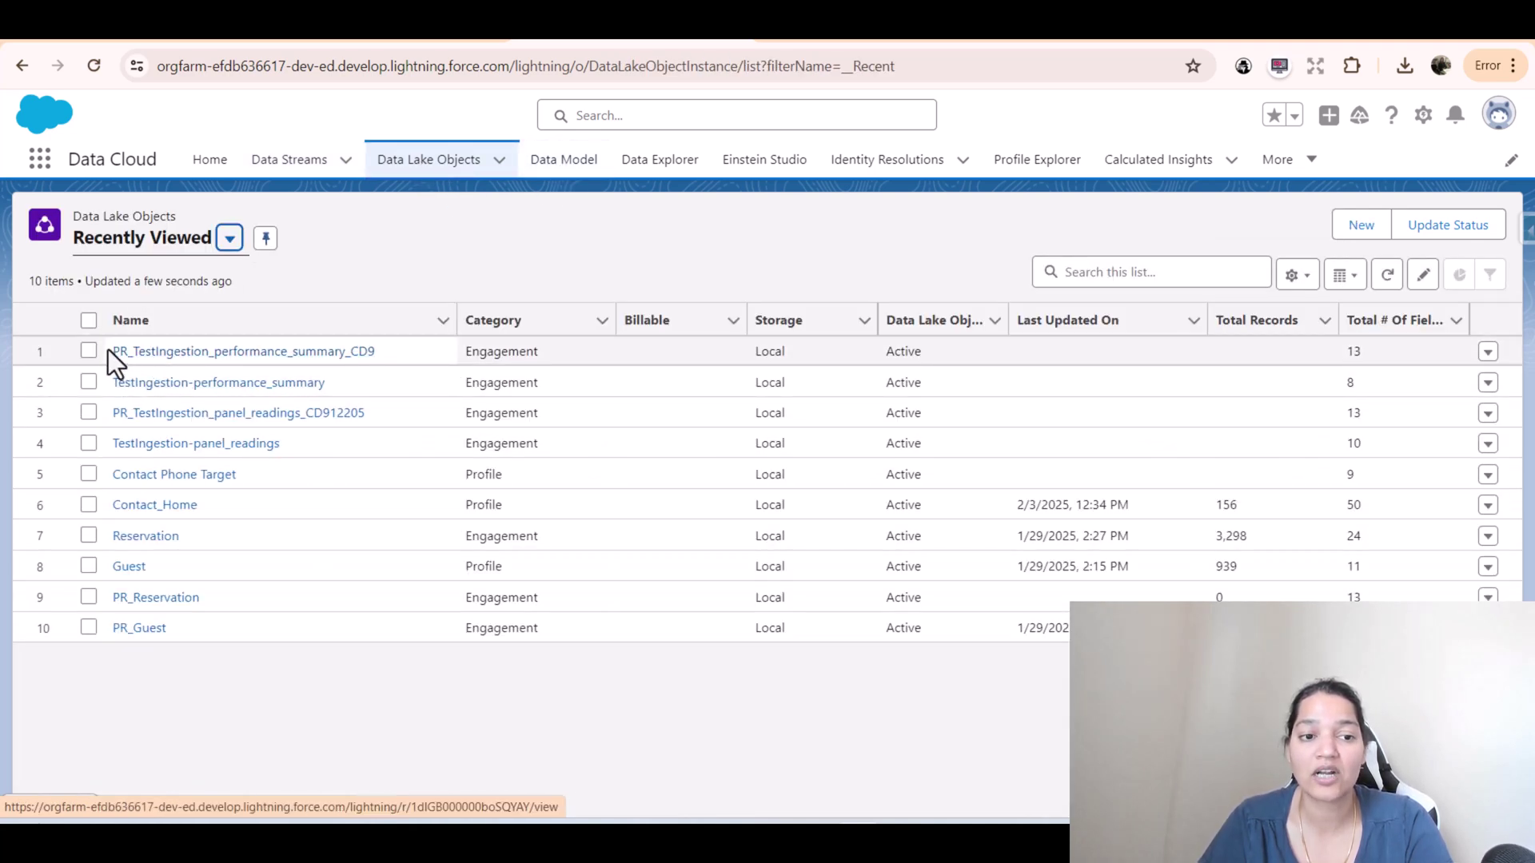
pyautogui.moveTo(338, 382); pyautogui.dragTo(109, 391)
pyautogui.moveTo(290, 441); pyautogui.dragTo(108, 445)
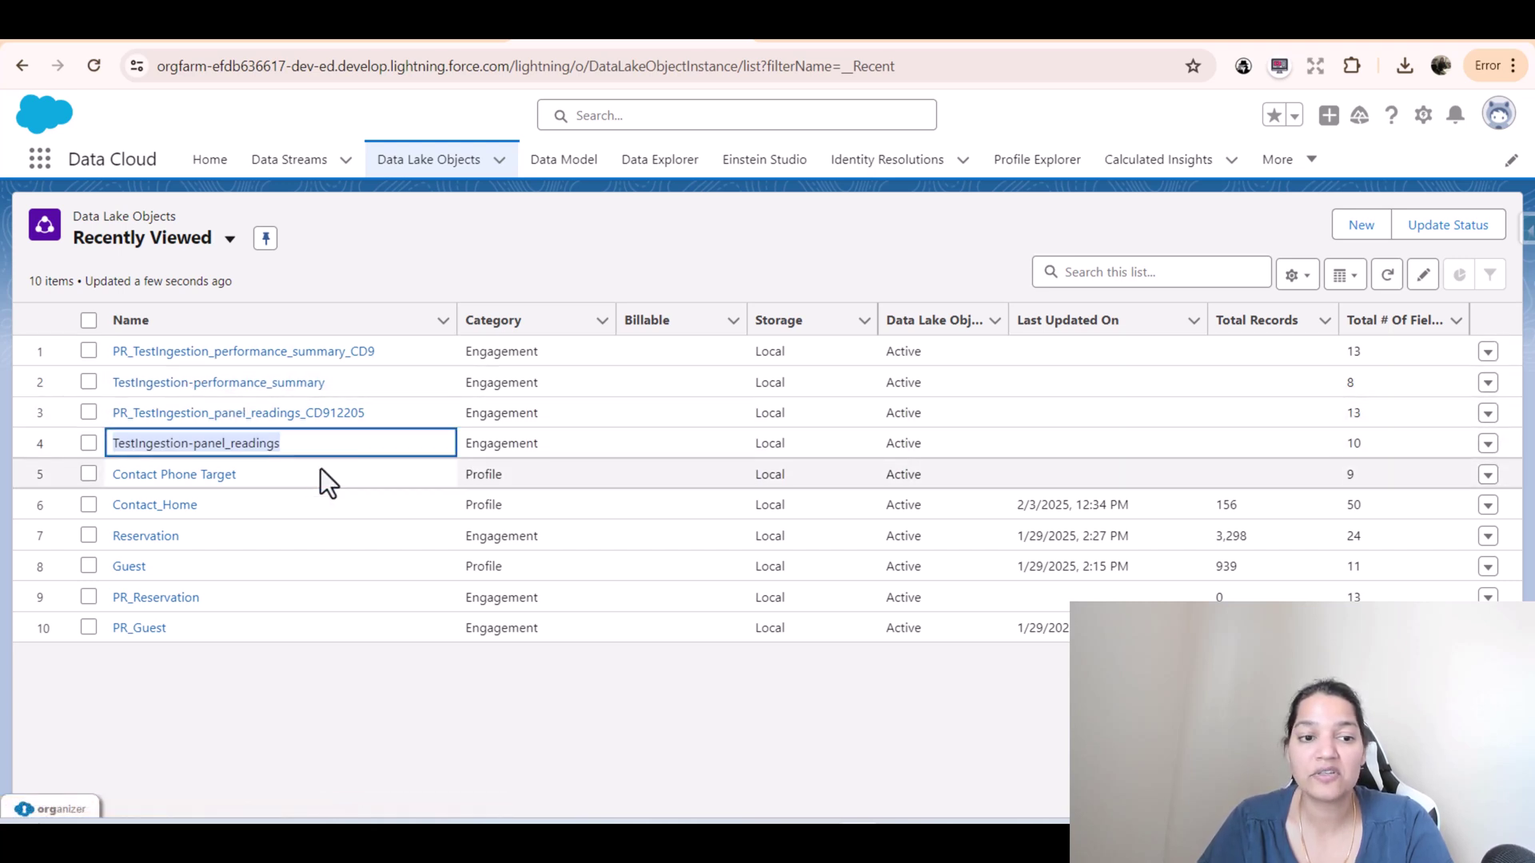
pyautogui.doubleClick(1372, 442)
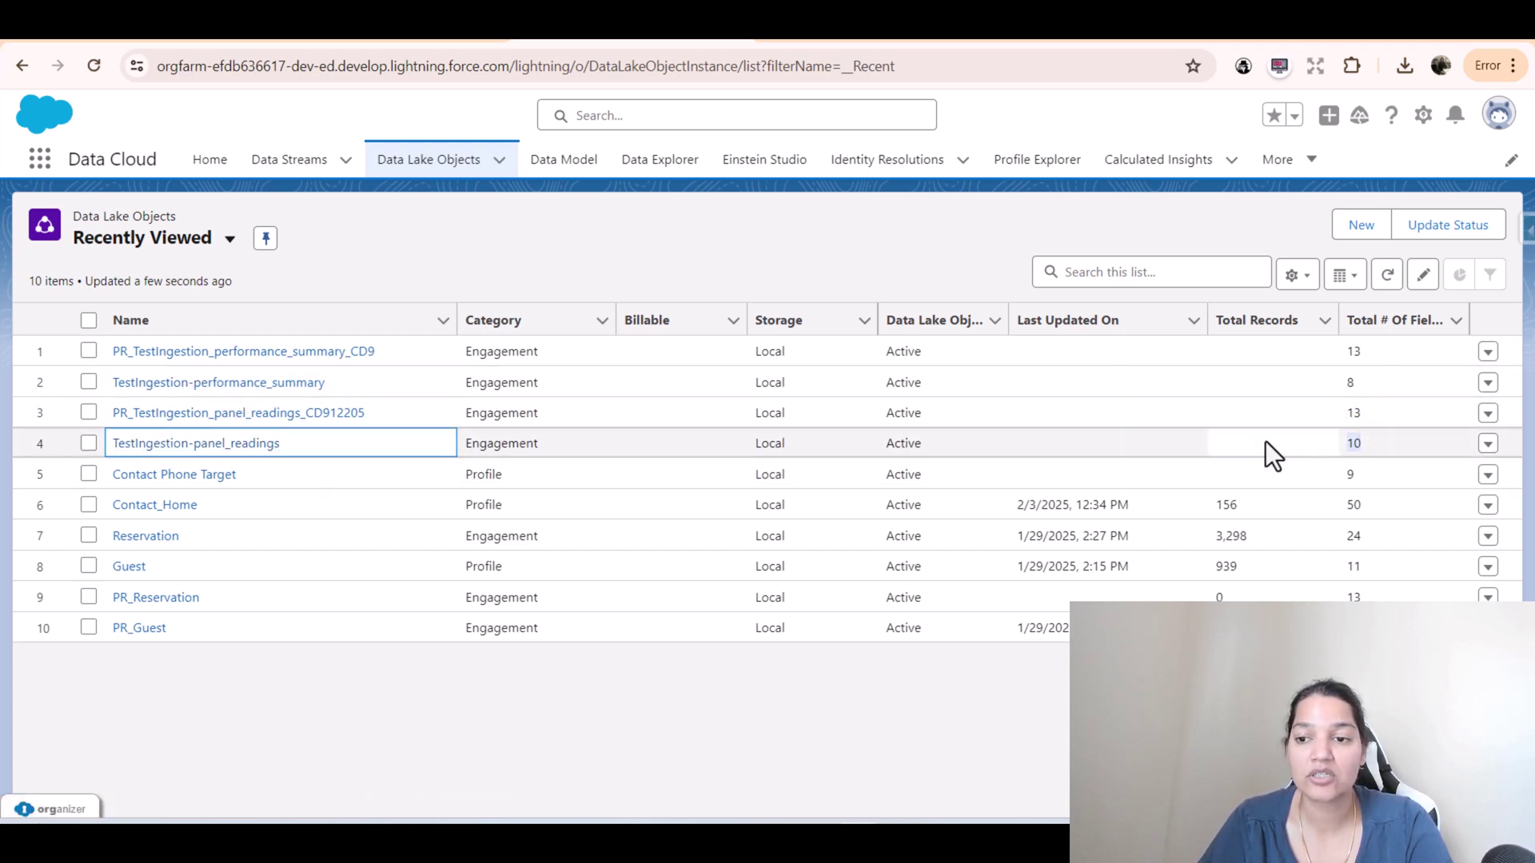
pyautogui.click(314, 384)
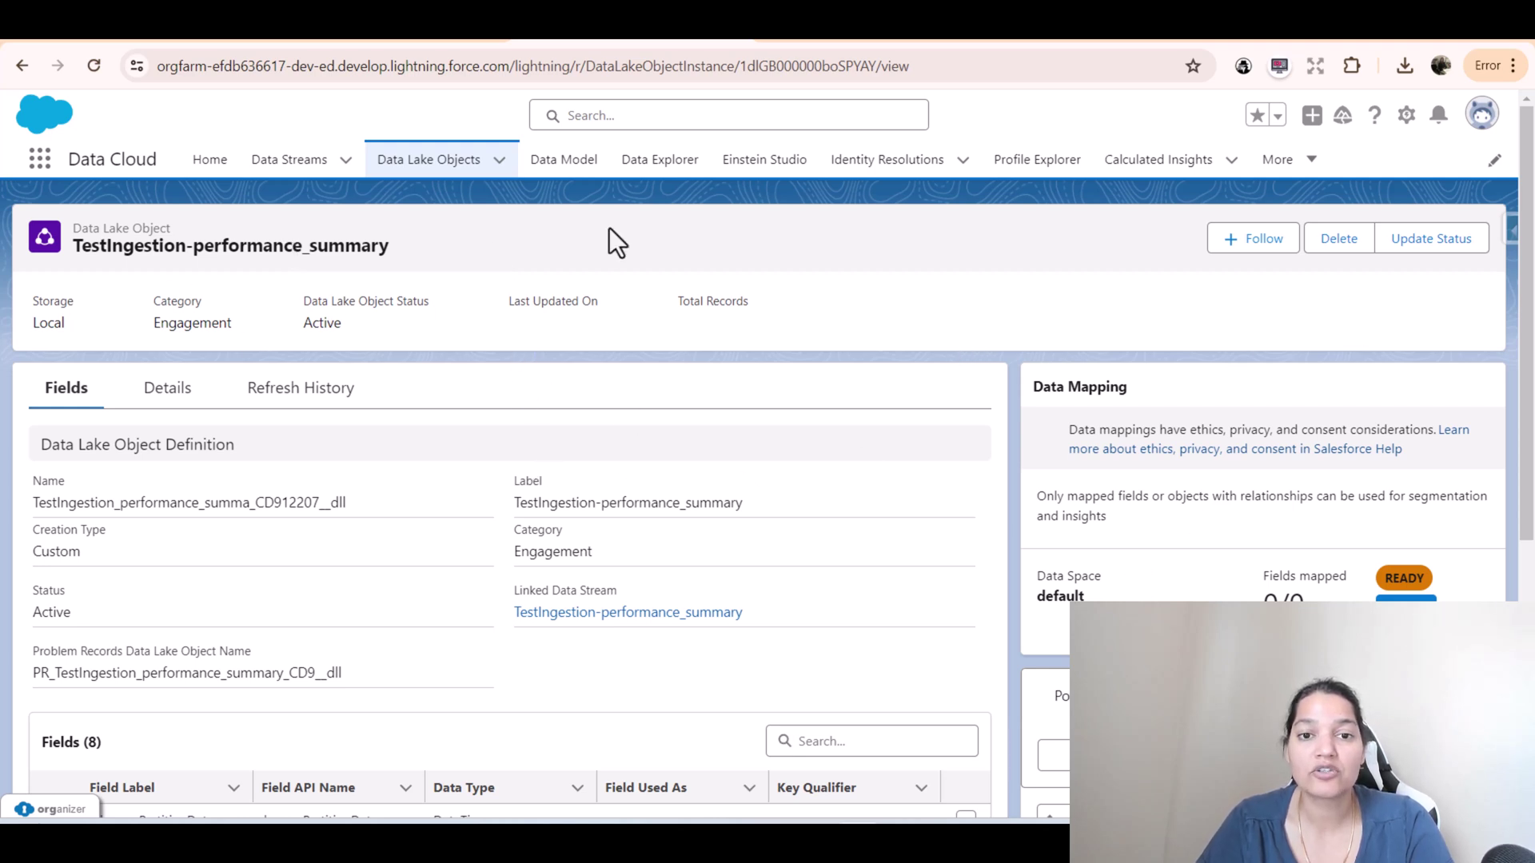
# - View the empty TestIngestion-performance_summary data lake object in Data Explorer, then go to Query Editor
pyautogui.click(675, 169)
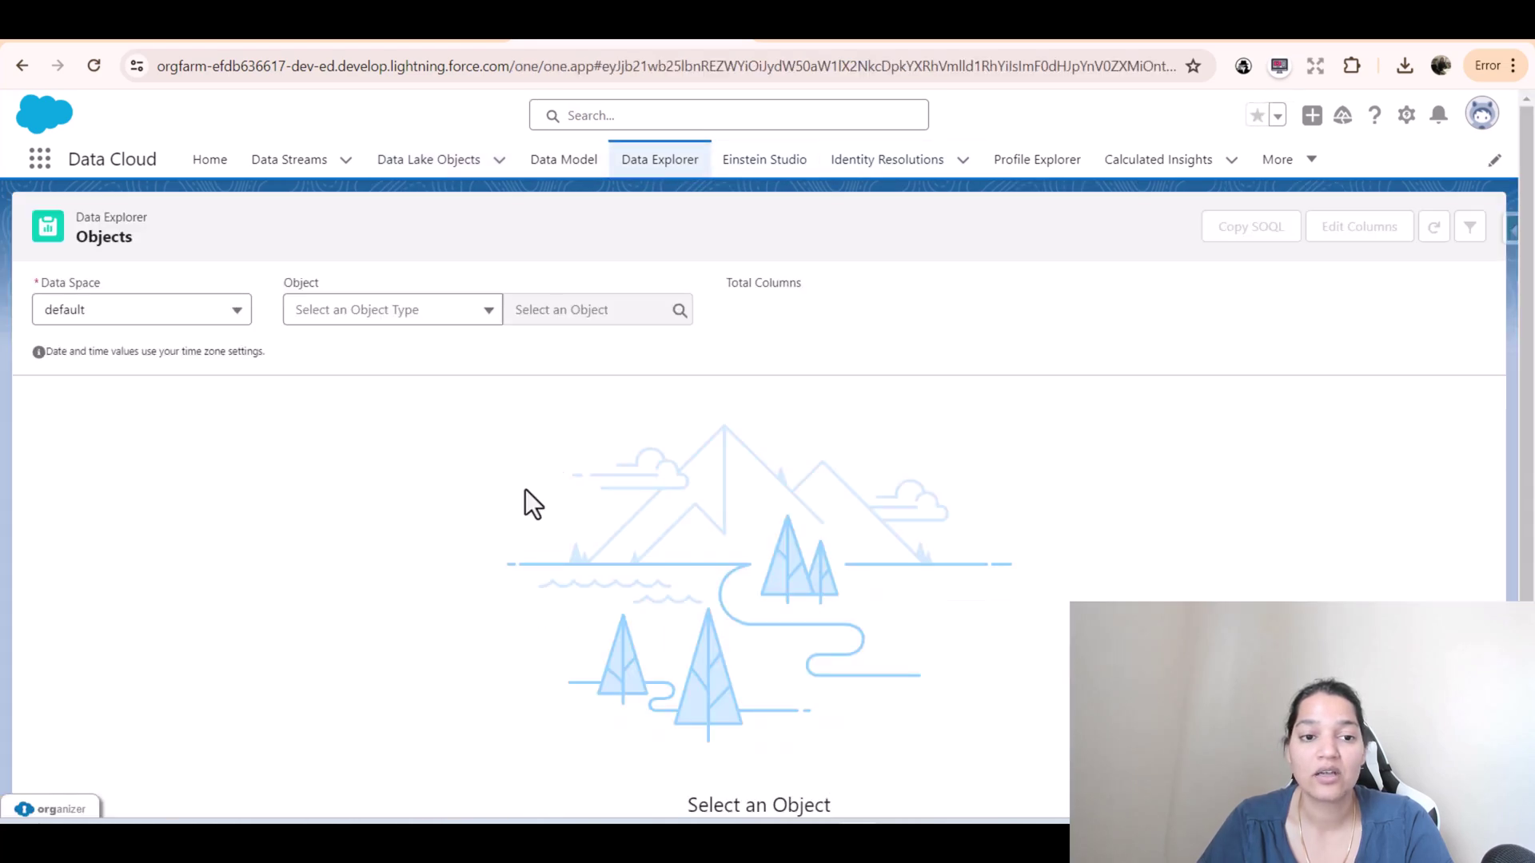
pyautogui.click(436, 320)
pyautogui.click(394, 359)
pyautogui.click(568, 309)
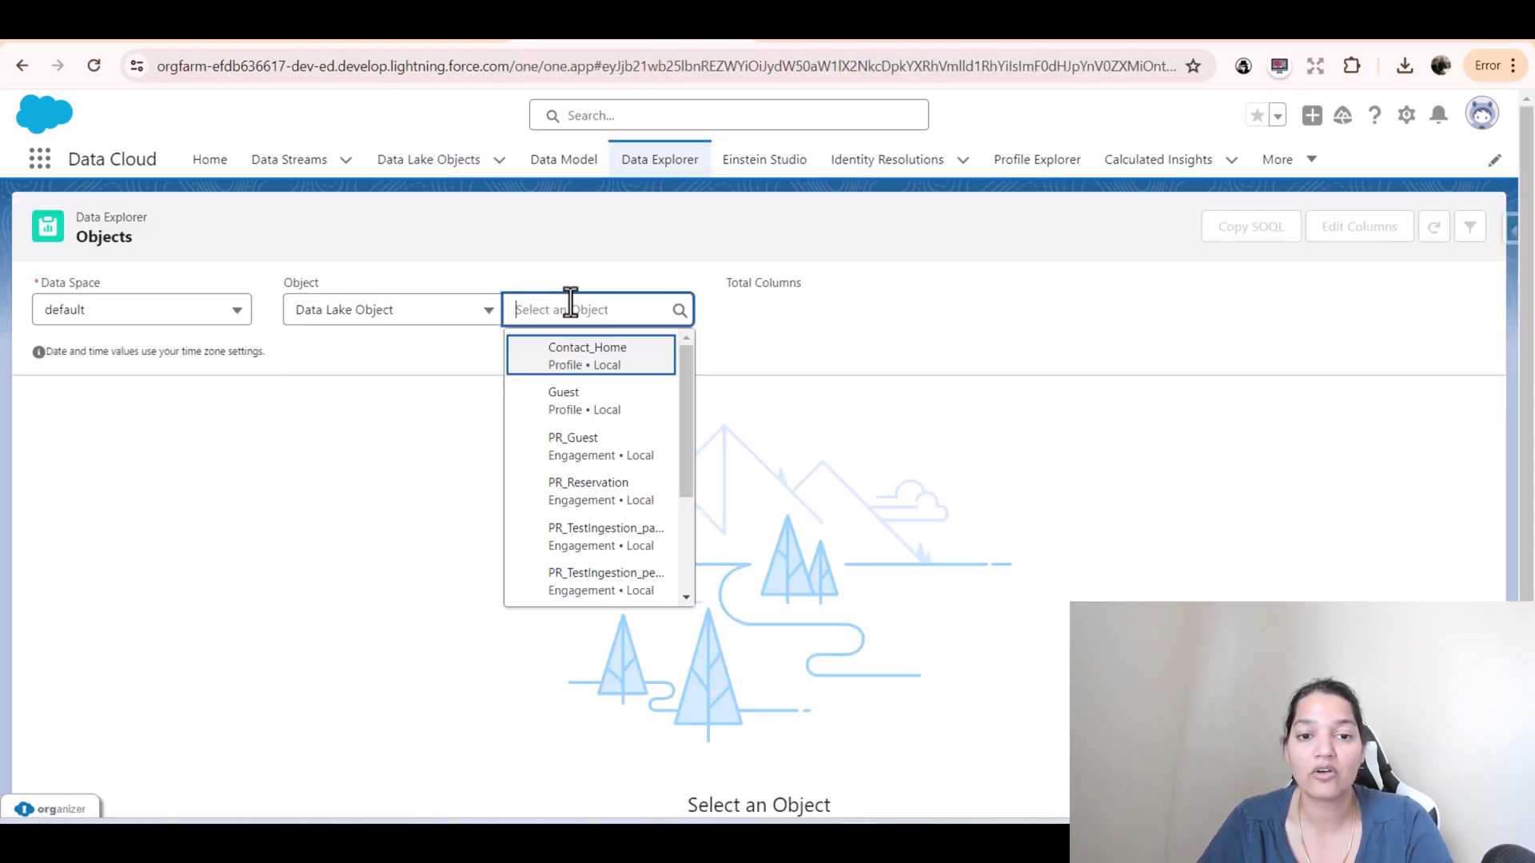
pyautogui.scroll(-2, 687, 479)
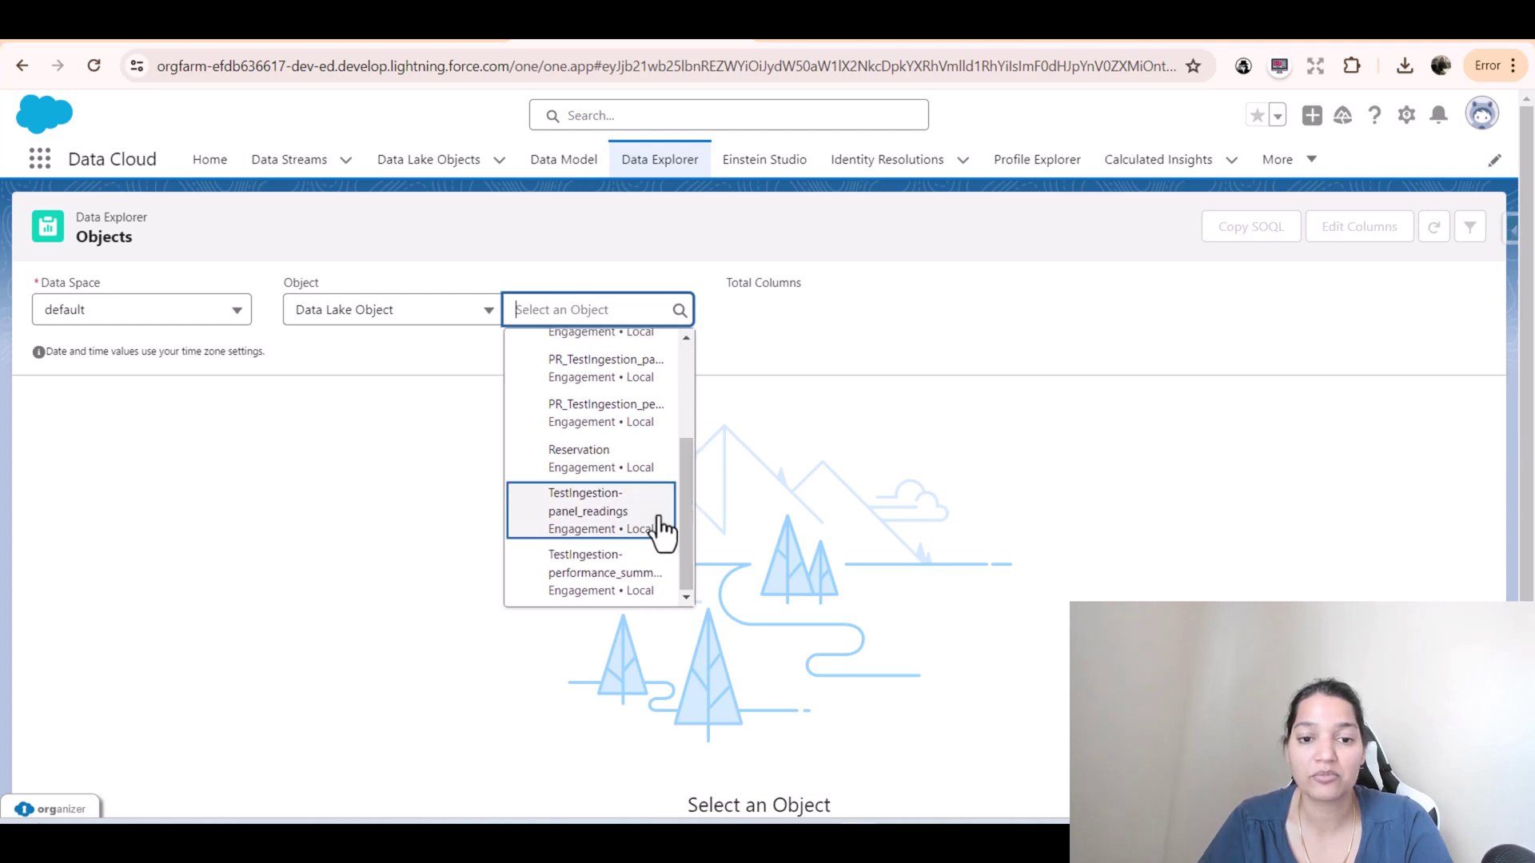
pyautogui.click(628, 584)
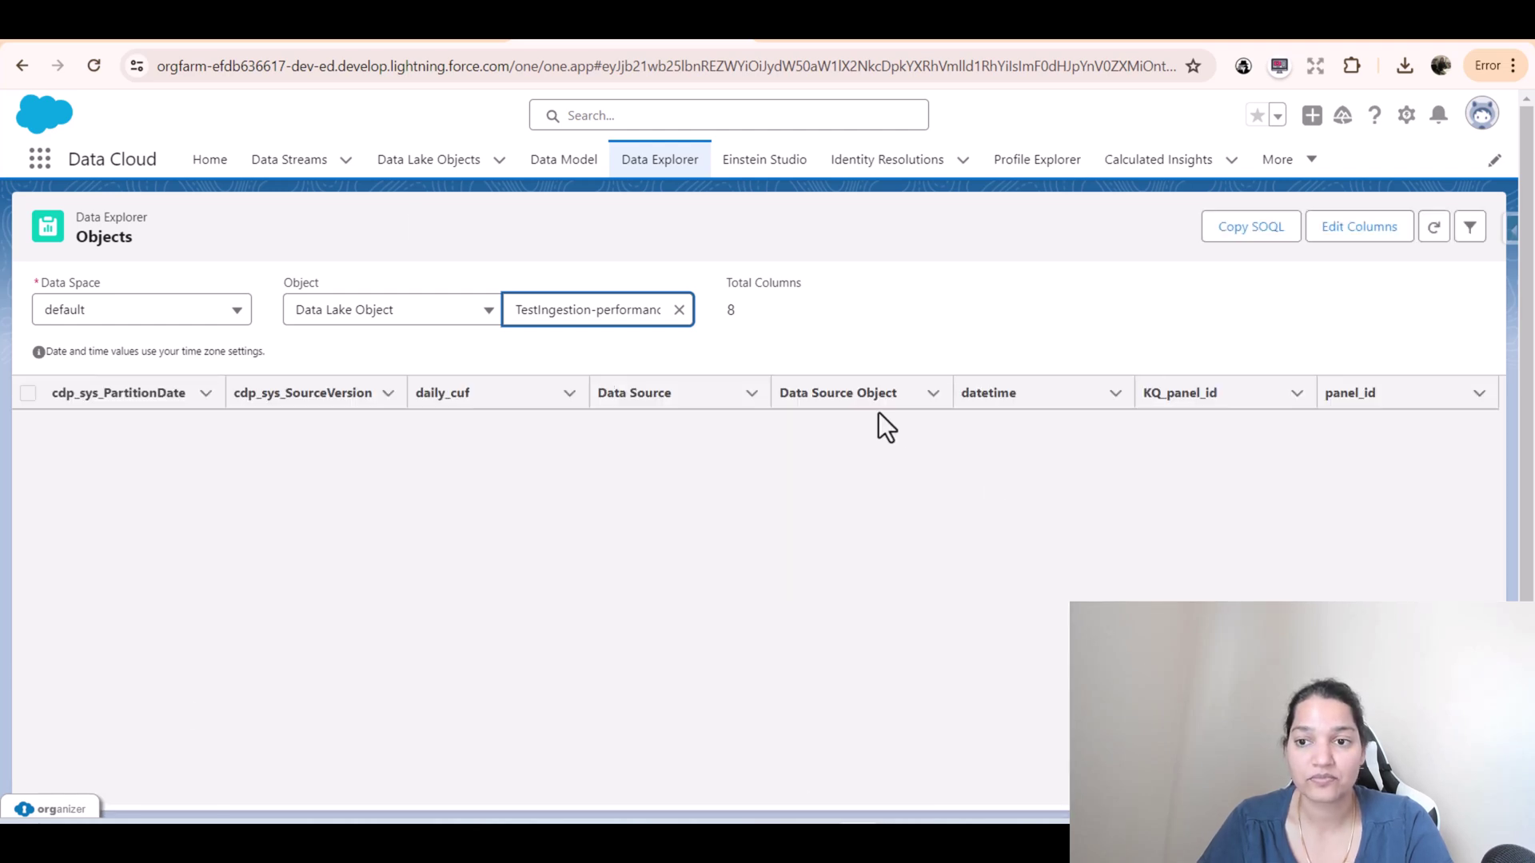
pyautogui.click(1308, 164)
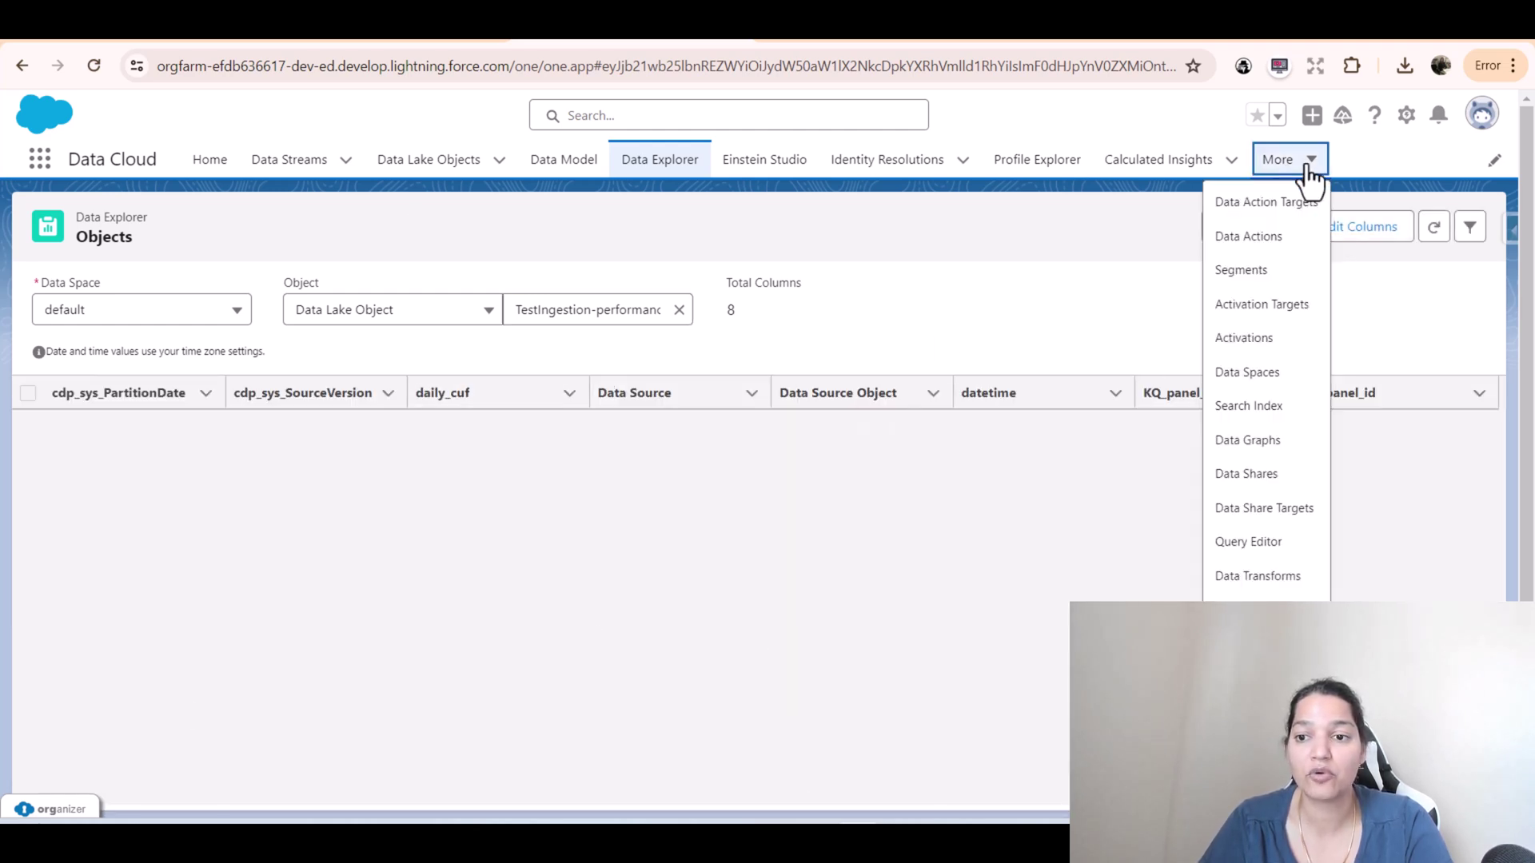
pyautogui.click(1269, 556)
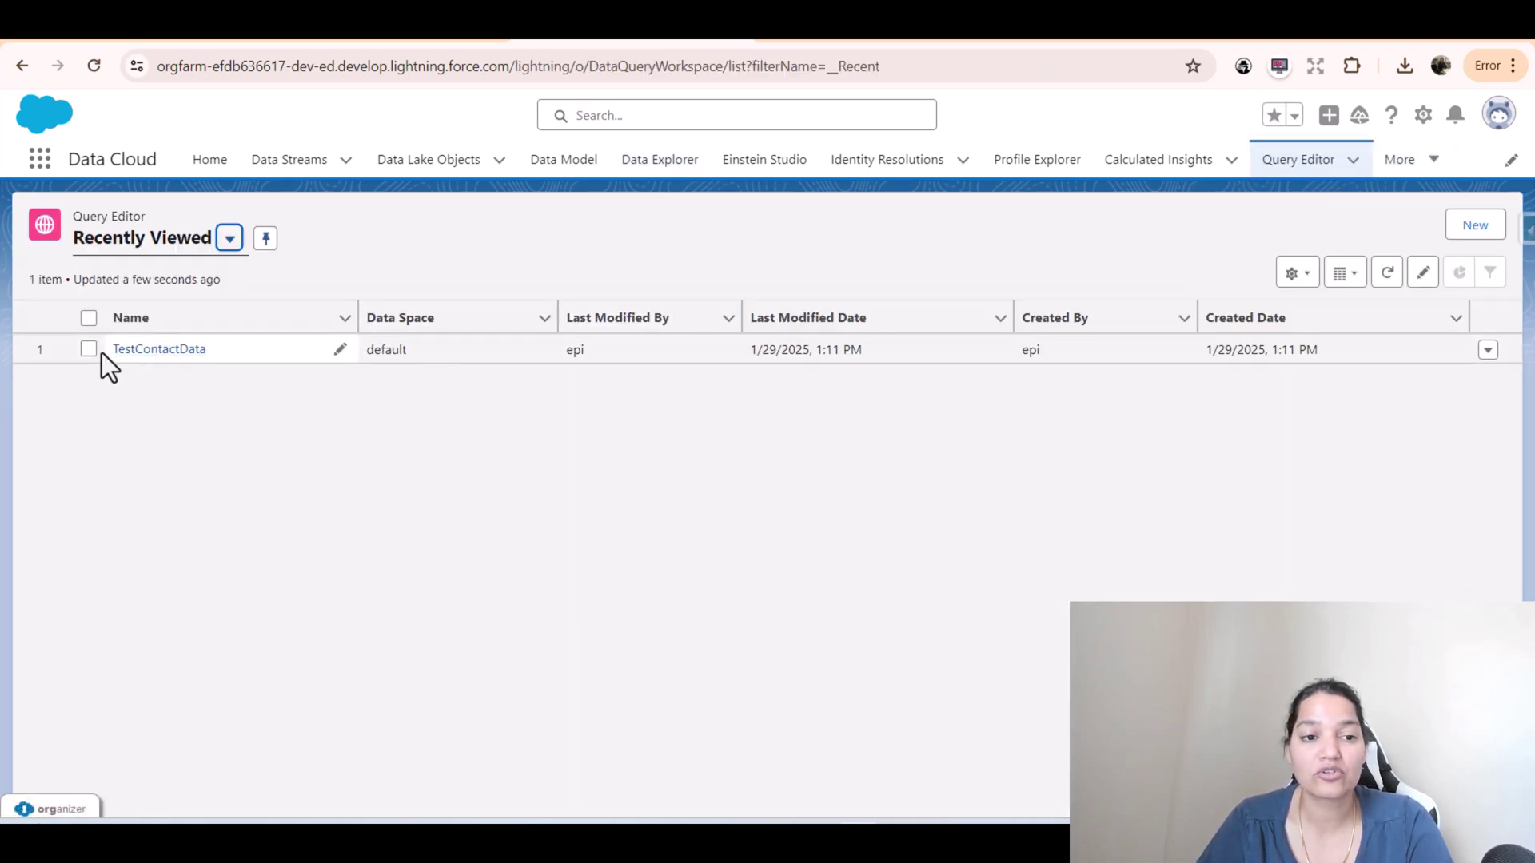
# - In the TestContactData workspace, create a query from the TestIngestion-performance_summary data lake object
pyautogui.click(159, 350)
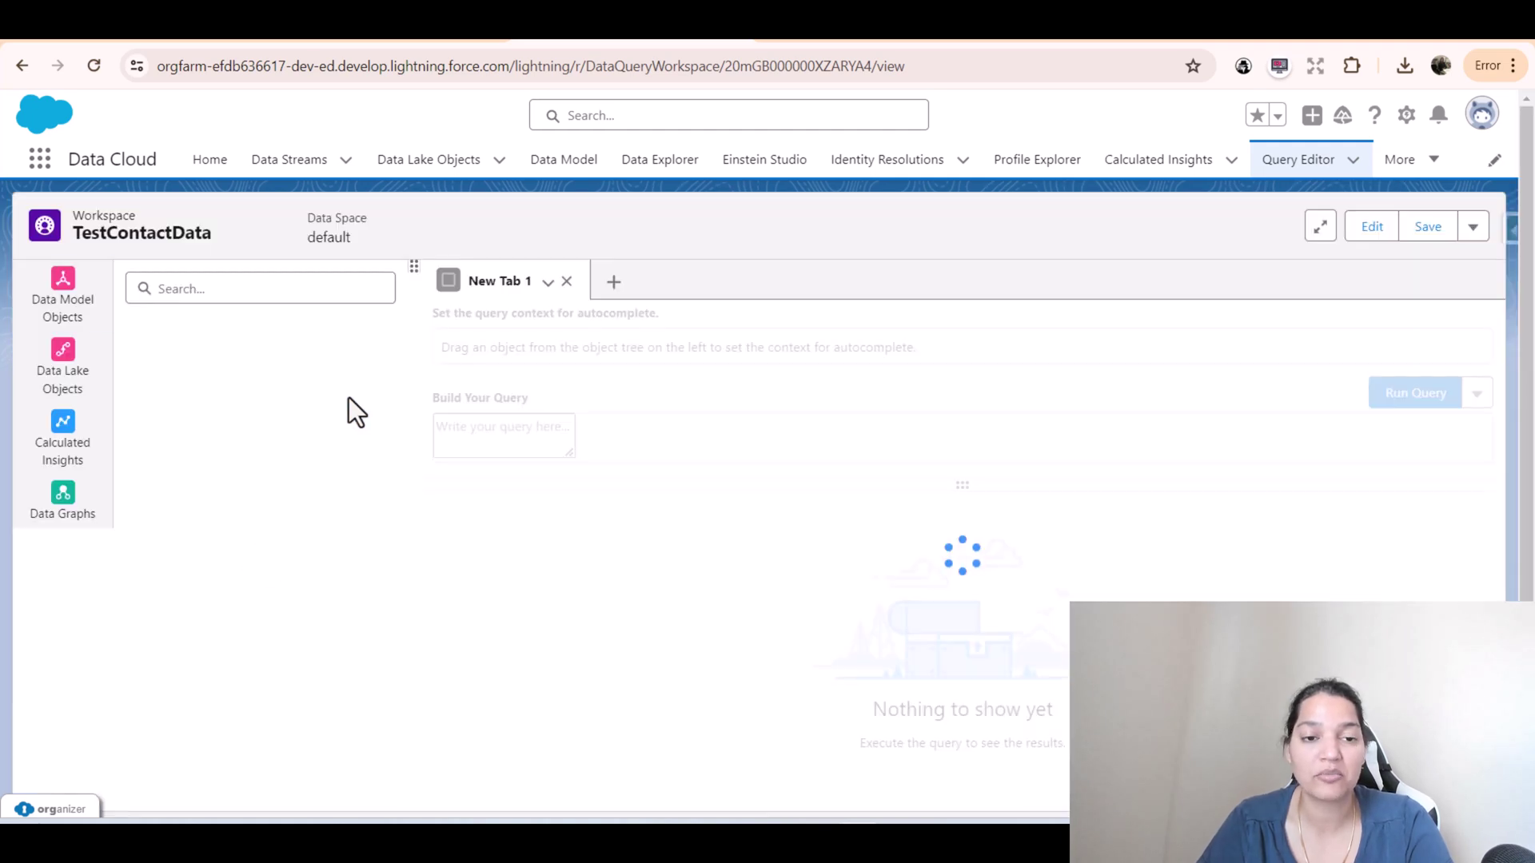
pyautogui.click(66, 352)
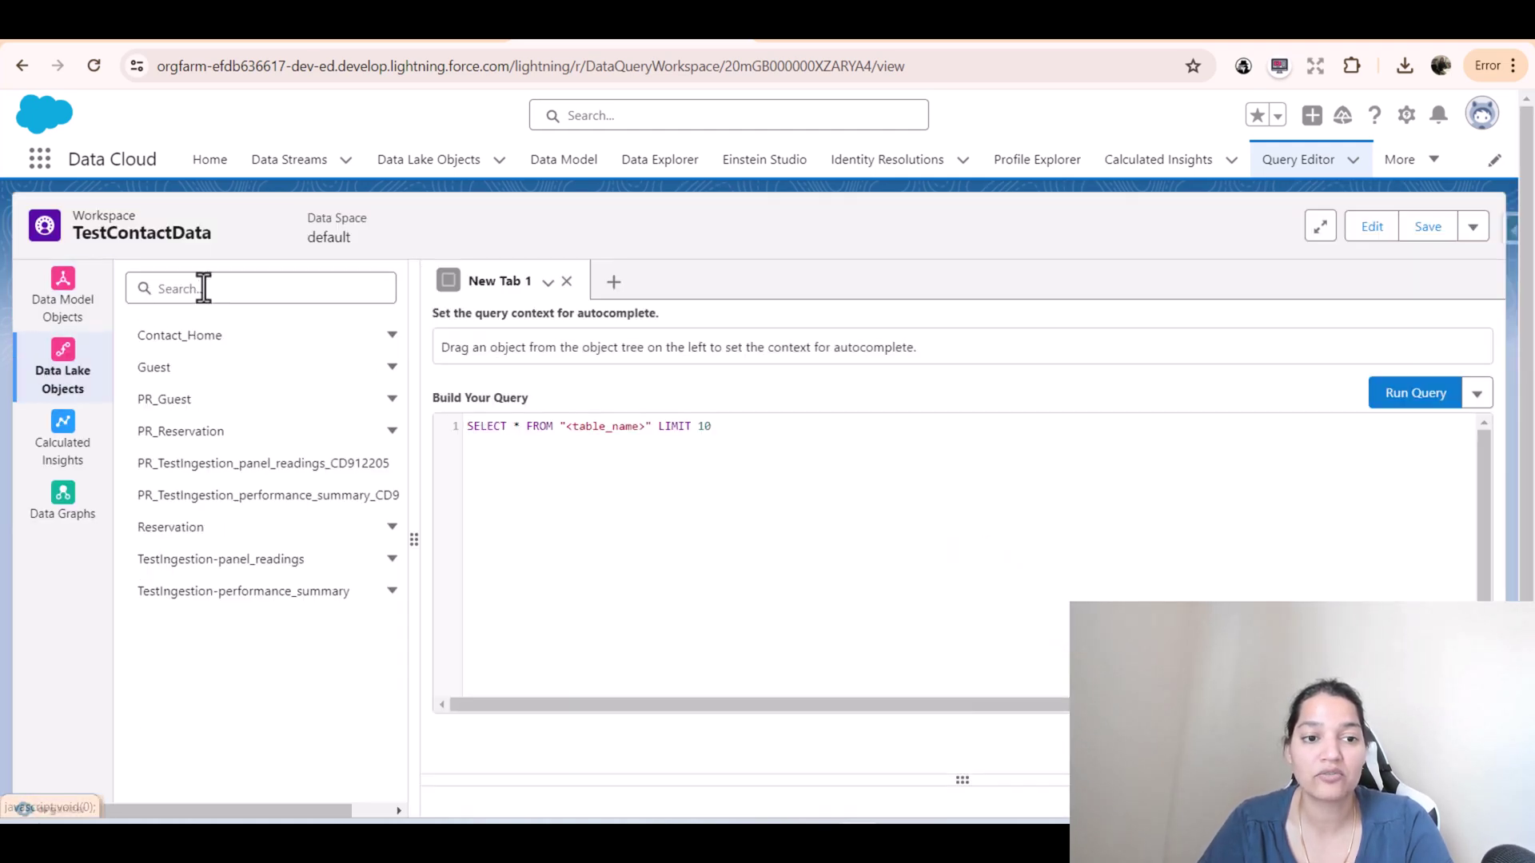
pyautogui.click(204, 289)
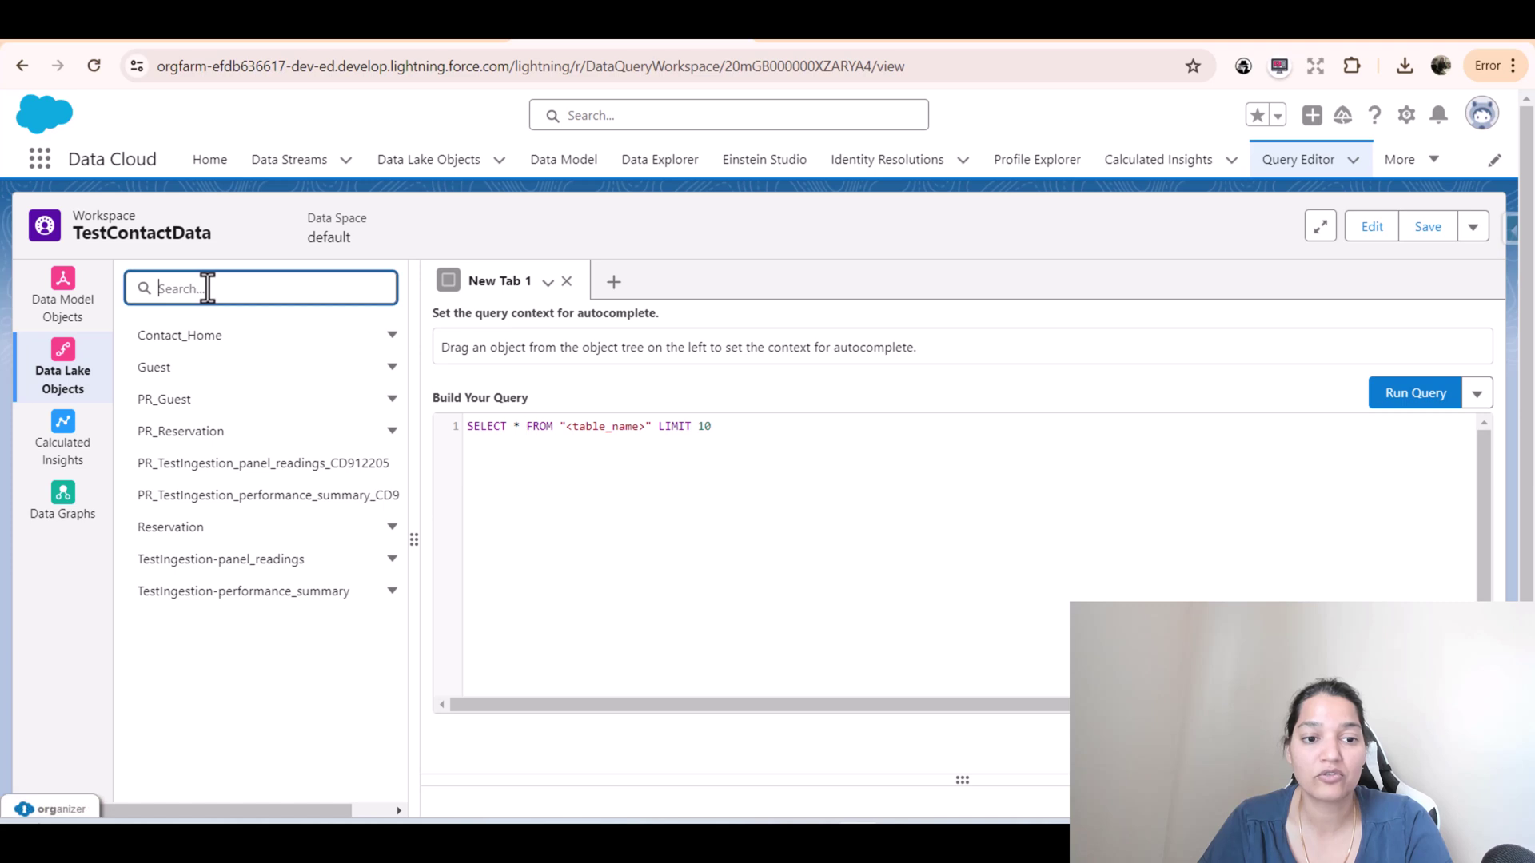
pyautogui.click(247, 601)
pyautogui.click(1387, 349)
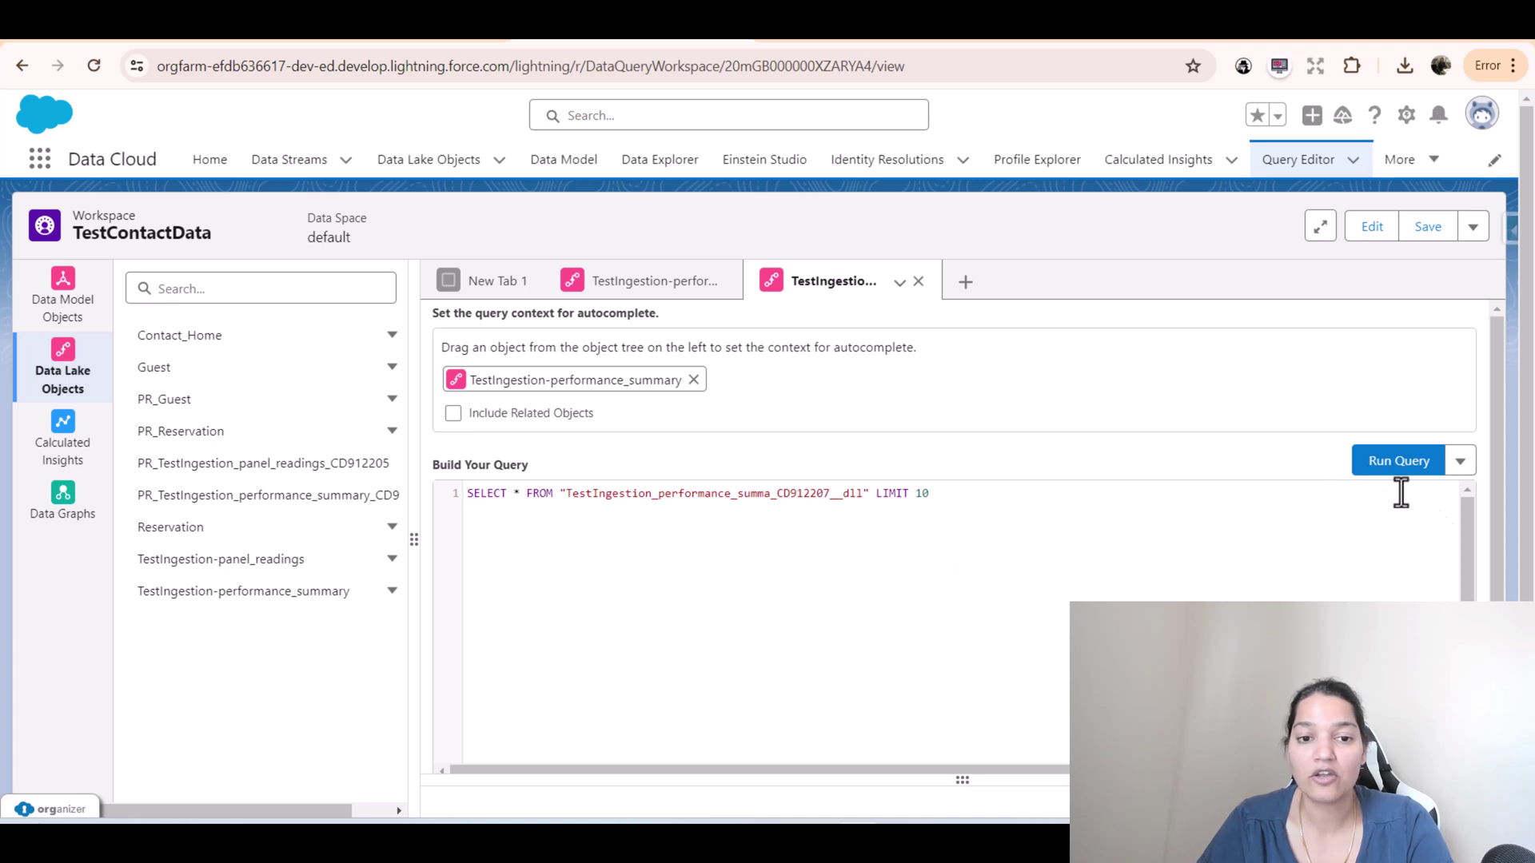
# - Run the SELECT * query and check the empty result columns
pyautogui.click(1389, 470)
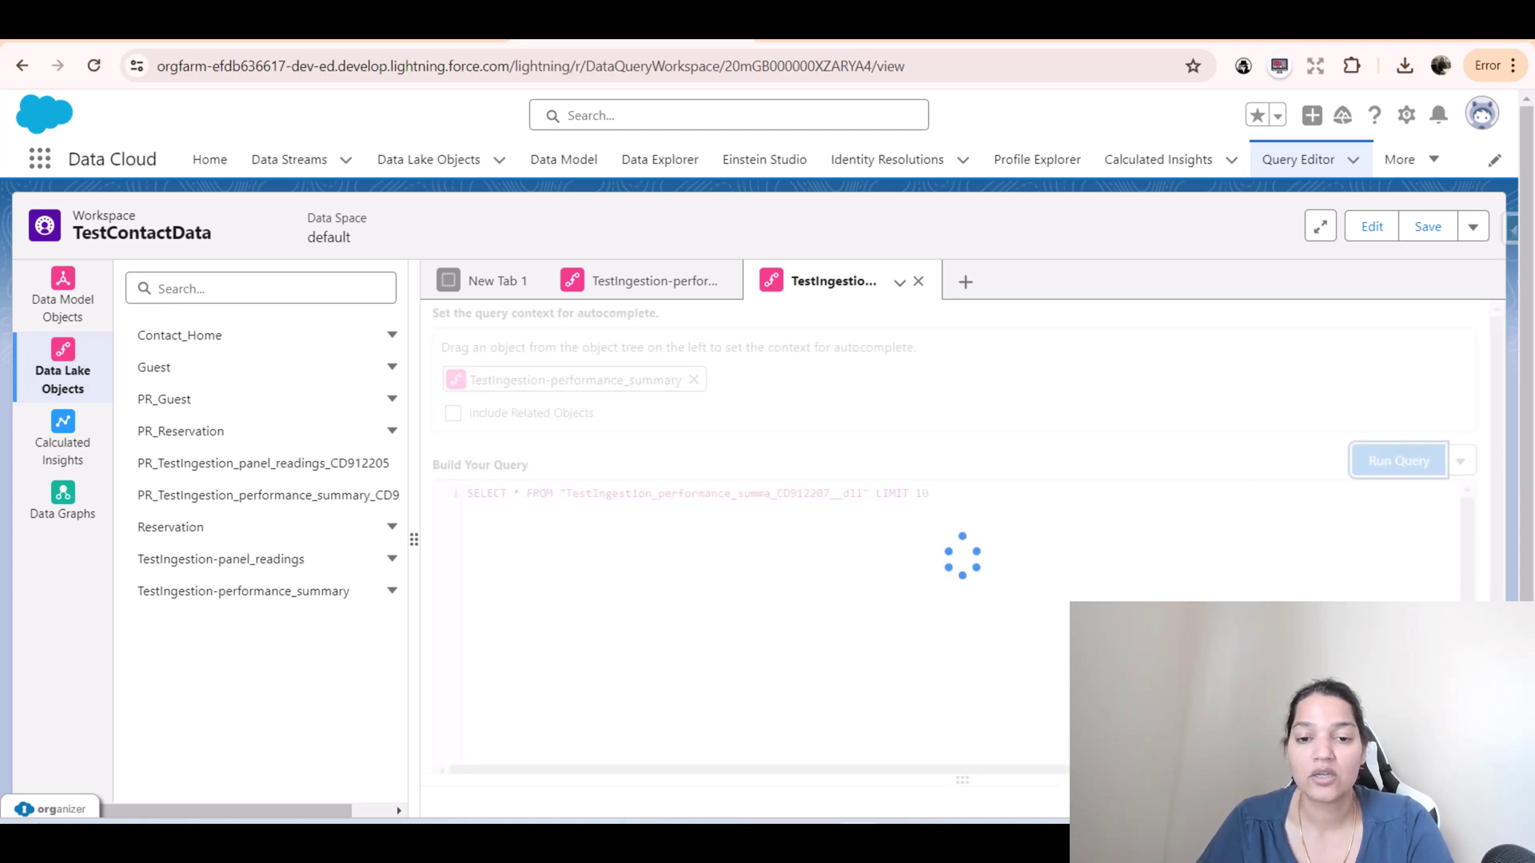
pyautogui.scroll(-1, 987, 709)
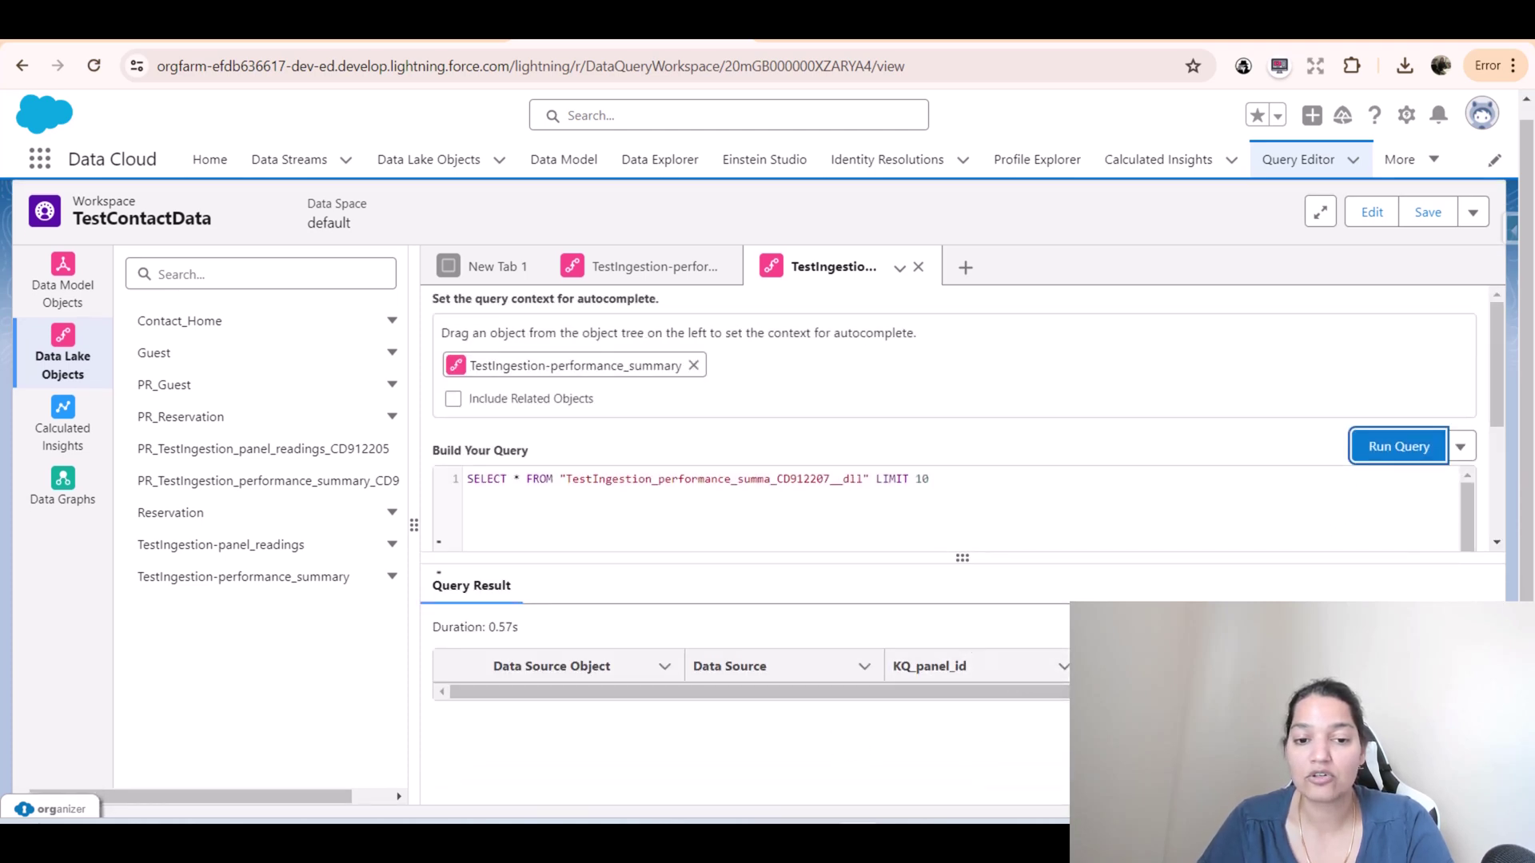
pyautogui.moveTo(720, 692); pyautogui.dragTo(782, 702)
pyautogui.click(1055, 692)
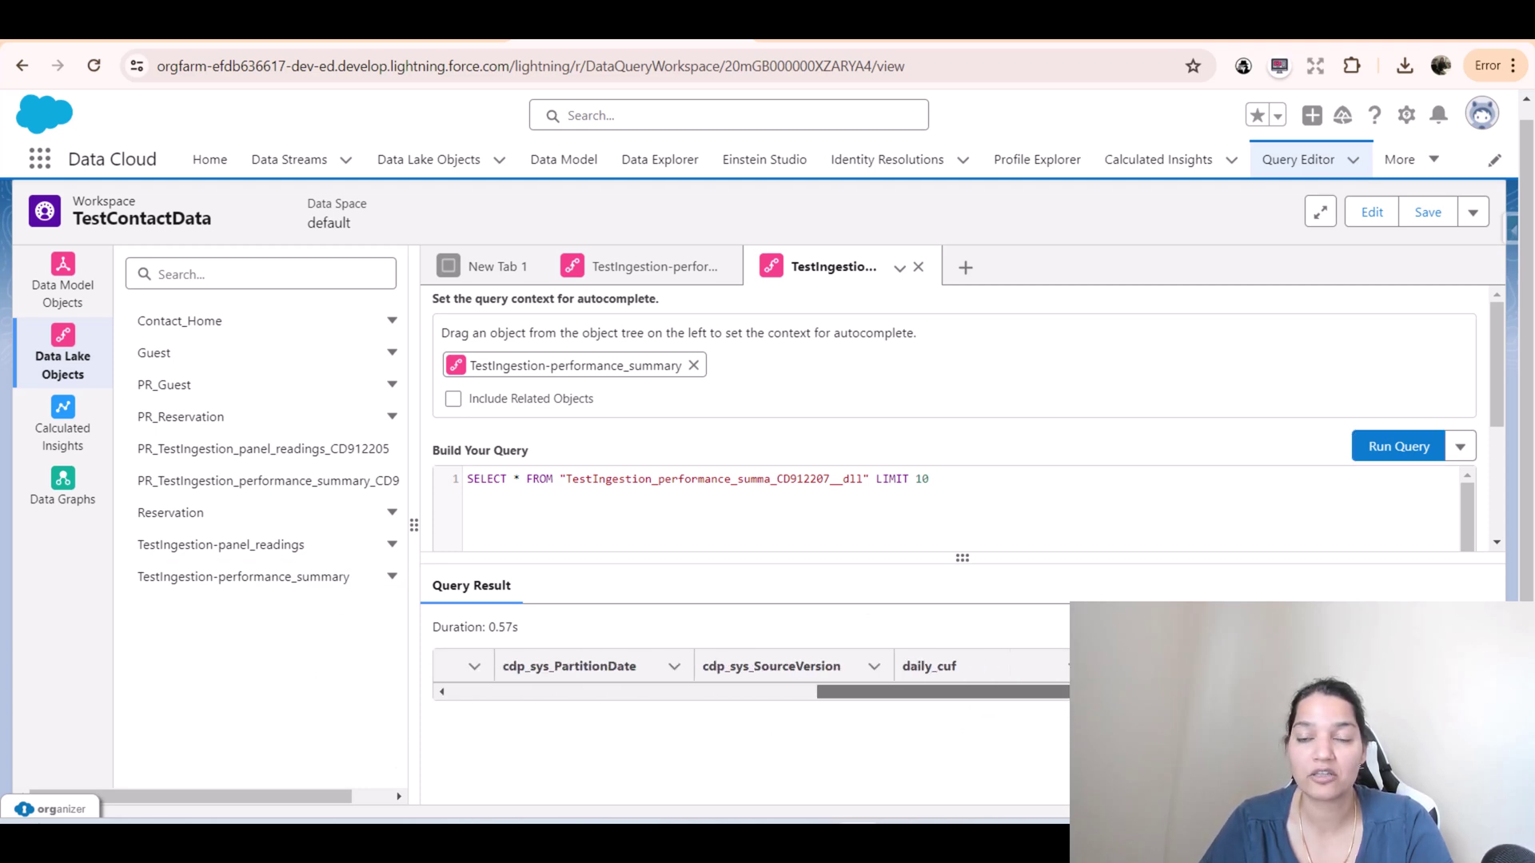